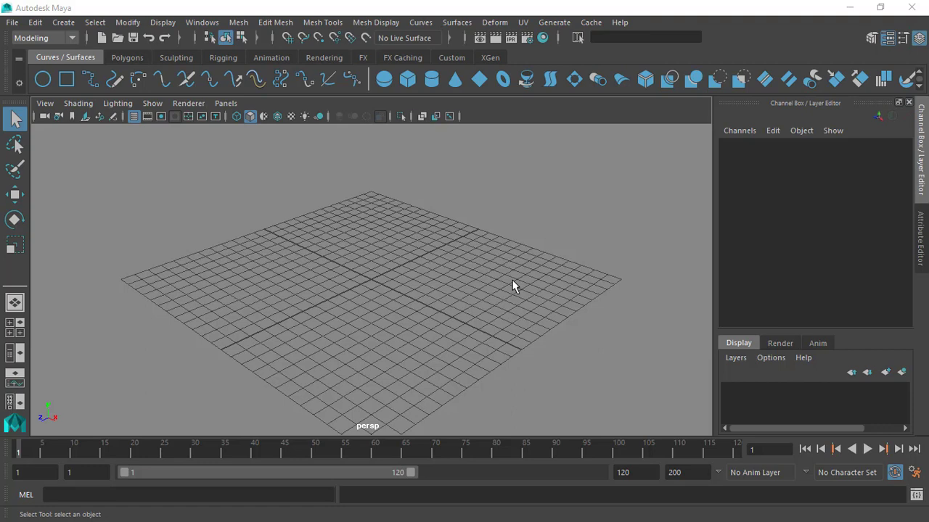
Switch the menu set to Rigging.
{"action": "left_click_drag", "start_coordinate": [512, 281], "coordinate": [493, 233], "text": "alt"}
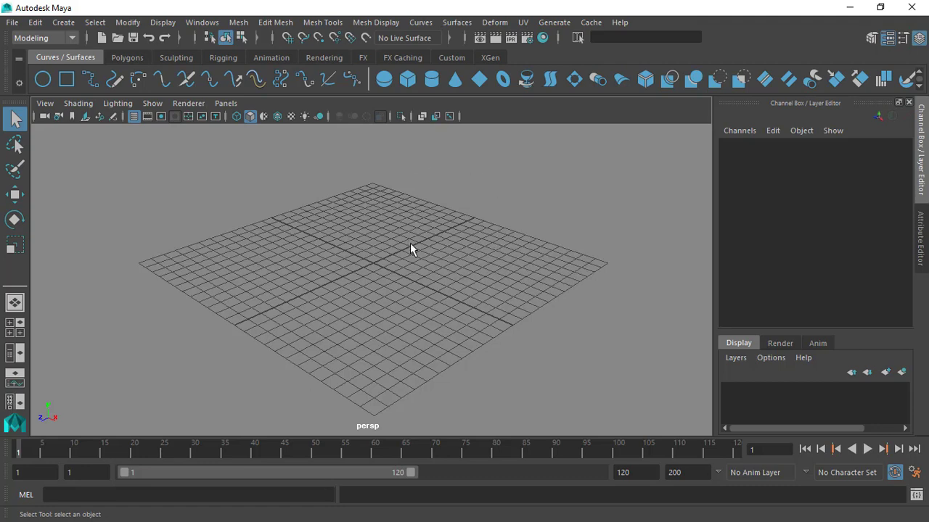
{"action": "left_click_drag", "start_coordinate": [412, 246], "coordinate": [428, 234], "text": "alt"}
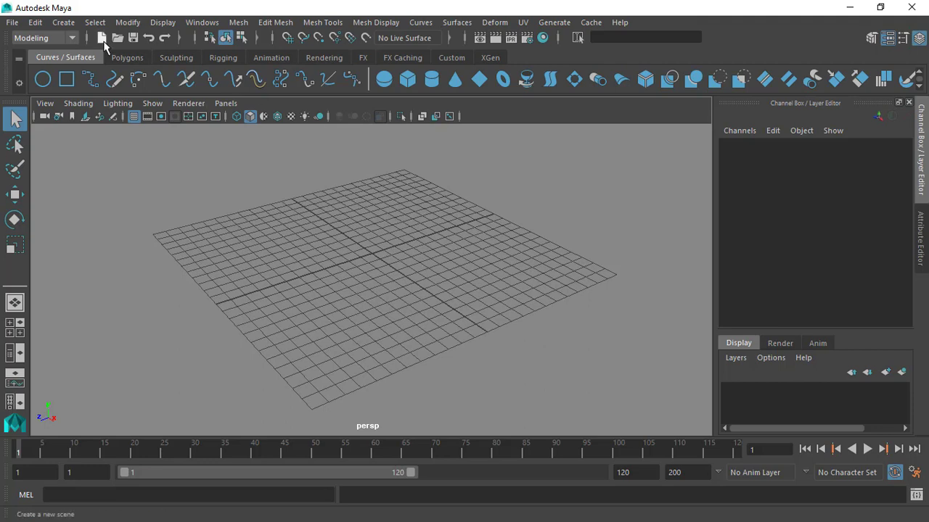
{"action": "left_click", "coordinate": [54, 38]}
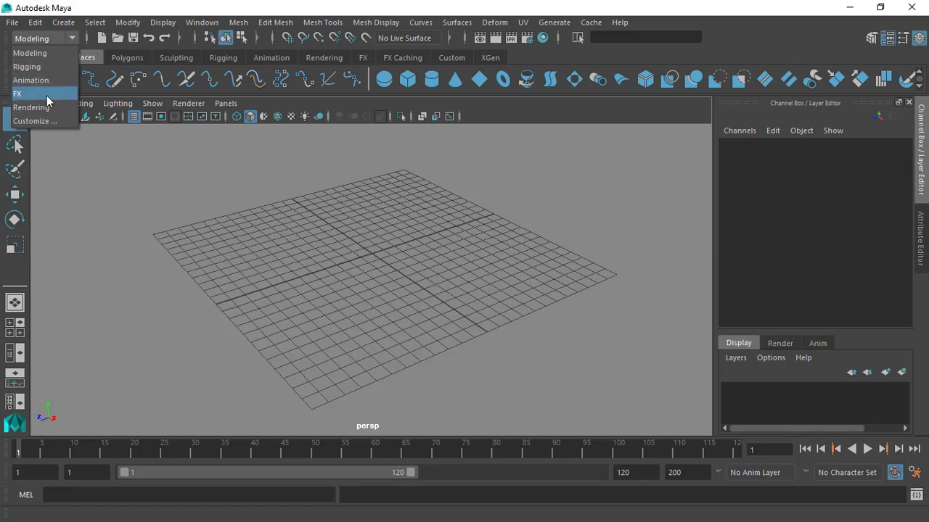
{"action": "left_click", "coordinate": [47, 55]}
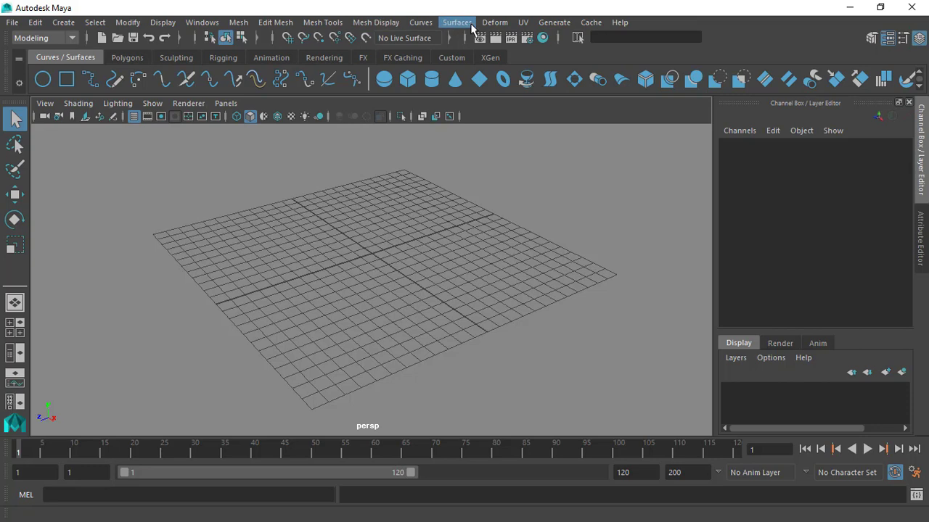
{"action": "left_click", "coordinate": [61, 39]}
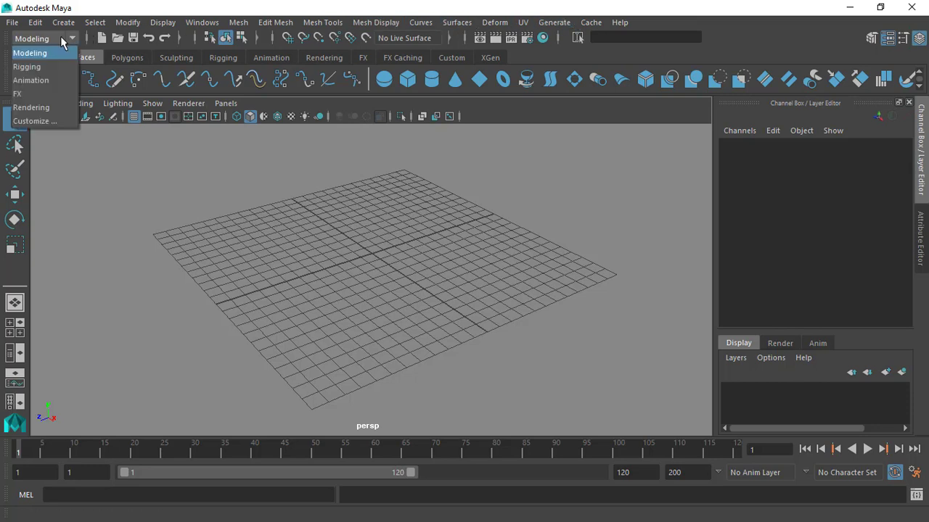
{"action": "left_click", "coordinate": [29, 67]}
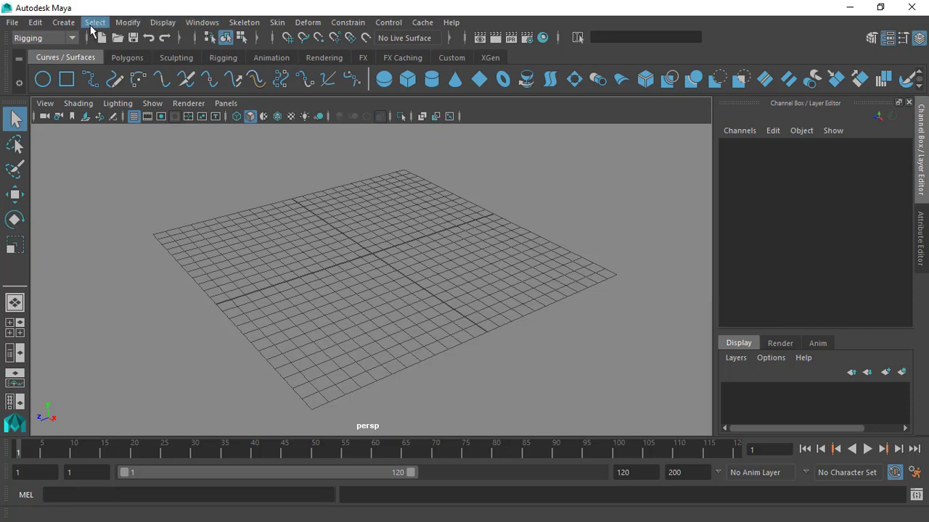
Switch the menu set to Animation.
{"action": "left_click", "coordinate": [32, 37]}
{"action": "left_click", "coordinate": [41, 46]}
{"action": "left_click", "coordinate": [41, 38]}
{"action": "left_click", "coordinate": [51, 78]}
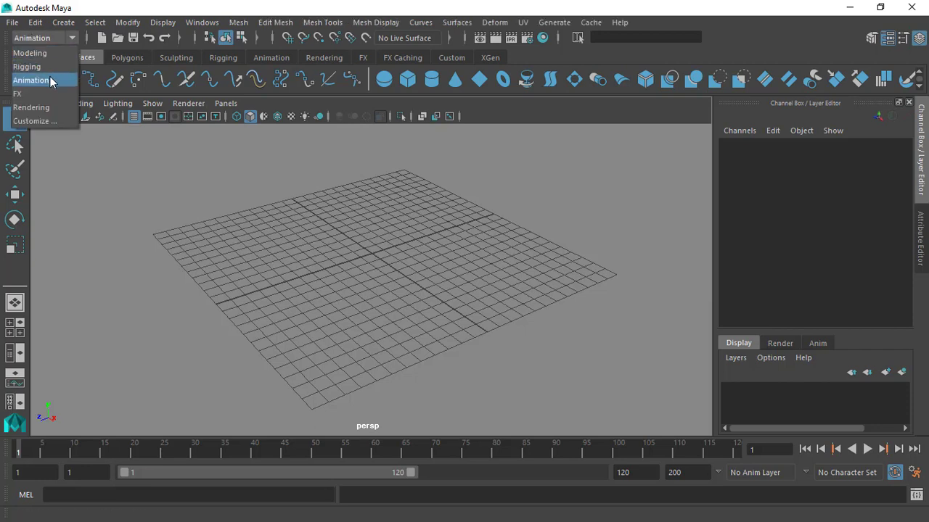
{"action": "left_click", "coordinate": [50, 38]}
{"action": "left_click", "coordinate": [53, 92]}
{"action": "left_click", "coordinate": [43, 37]}
{"action": "left_click", "coordinate": [48, 81]}
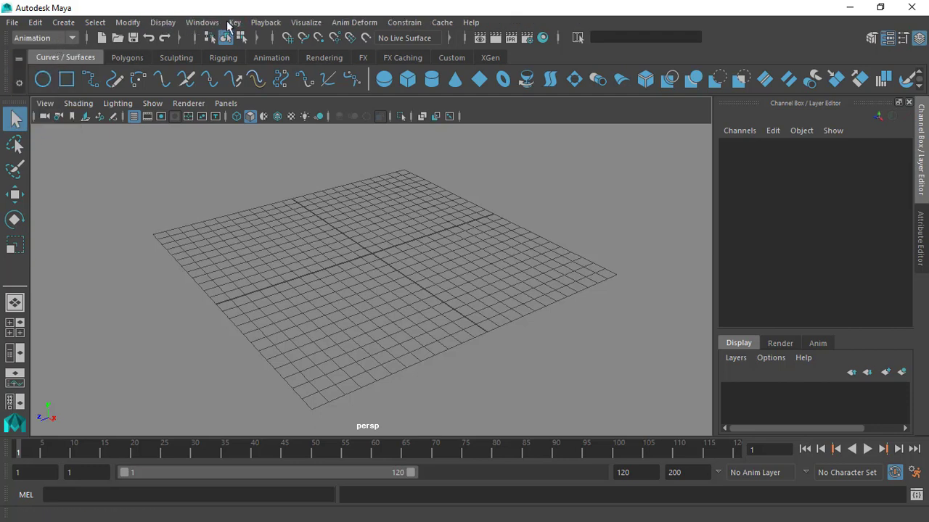
{"action": "left_click", "coordinate": [55, 37]}
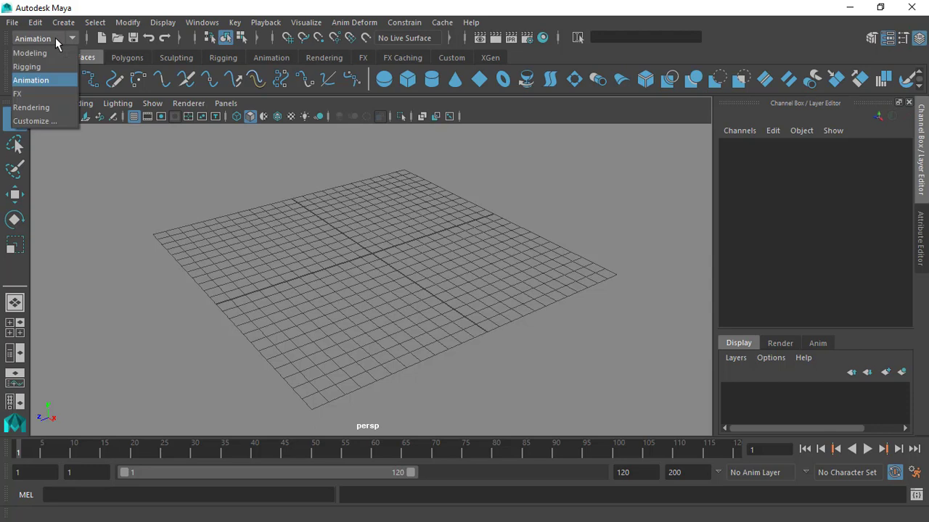
{"action": "left_click", "coordinate": [56, 80]}
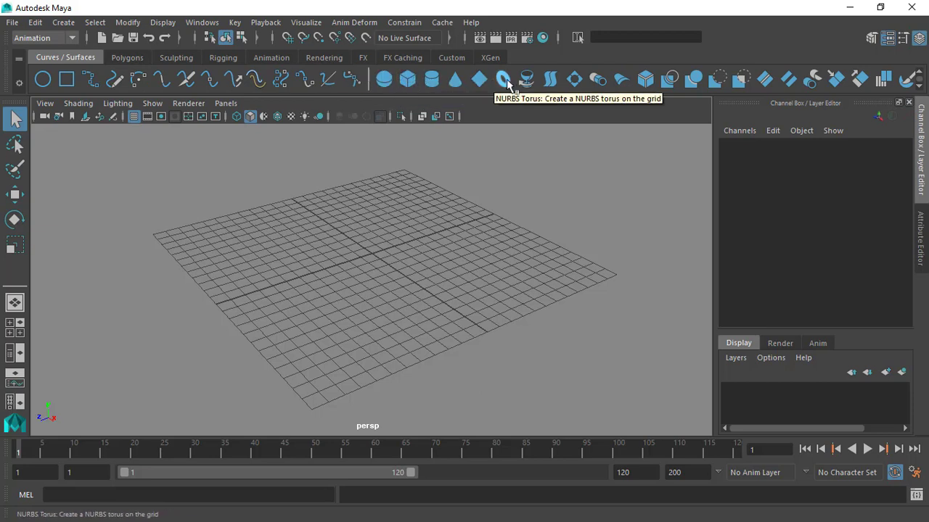
Examine the tools on the Polygons, Sculpting, Rigging, Animation, Rendering, FX, XGen and Curves / Surfaces shelves.
{"action": "left_click", "coordinate": [131, 60]}
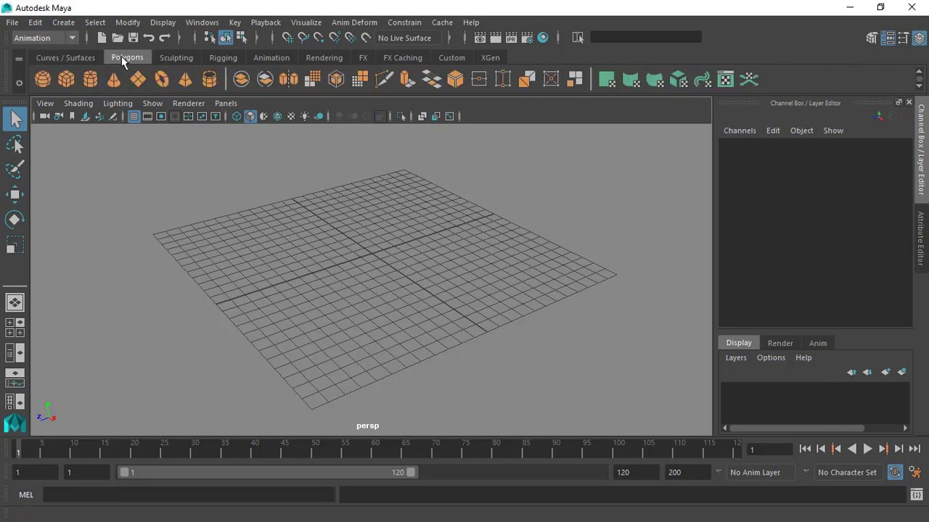
{"action": "left_click", "coordinate": [176, 58]}
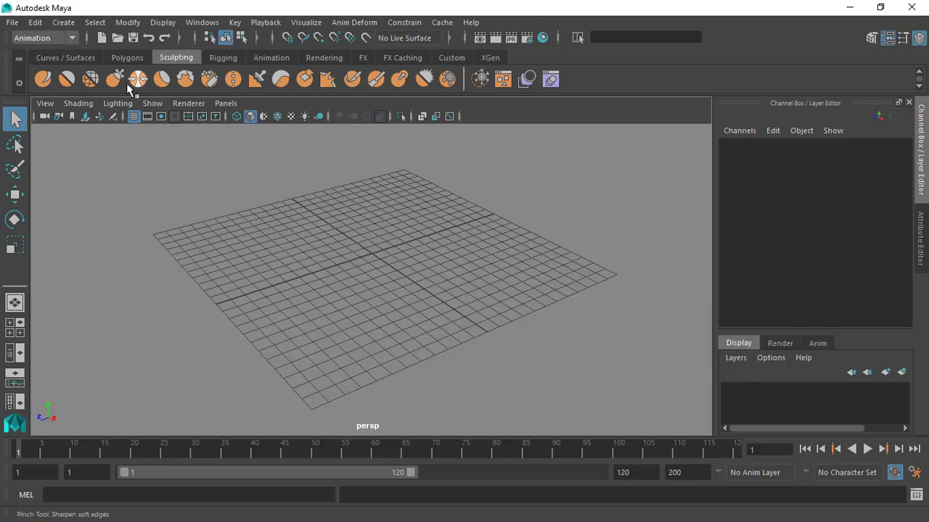
{"action": "left_click", "coordinate": [223, 58]}
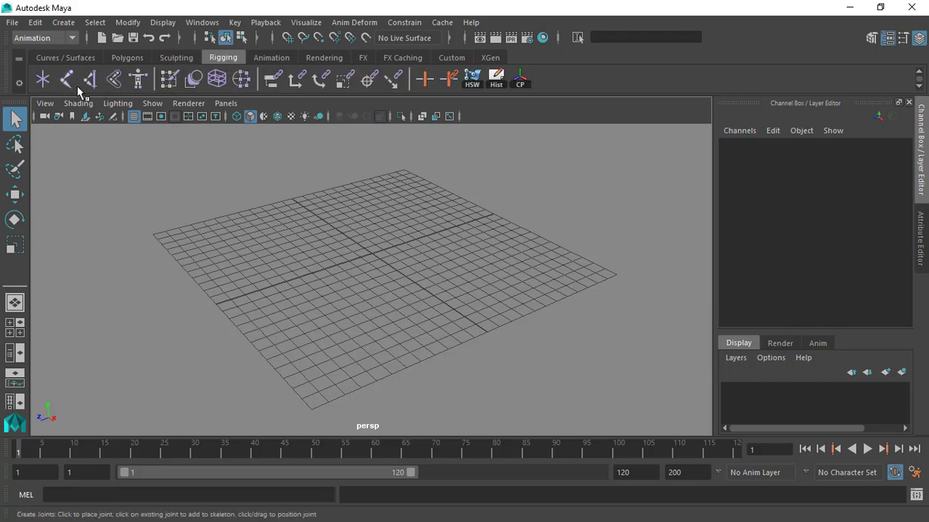
{"action": "left_click", "coordinate": [271, 58]}
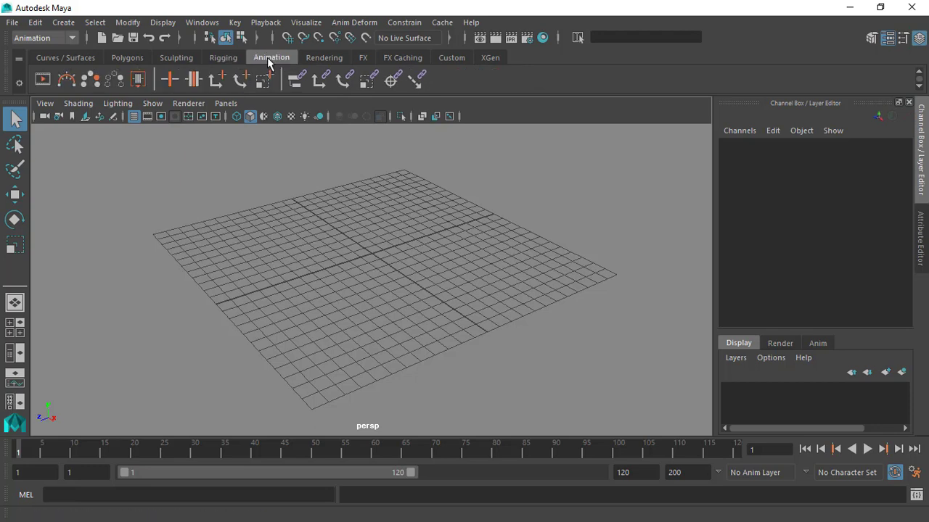
{"action": "left_click", "coordinate": [319, 58]}
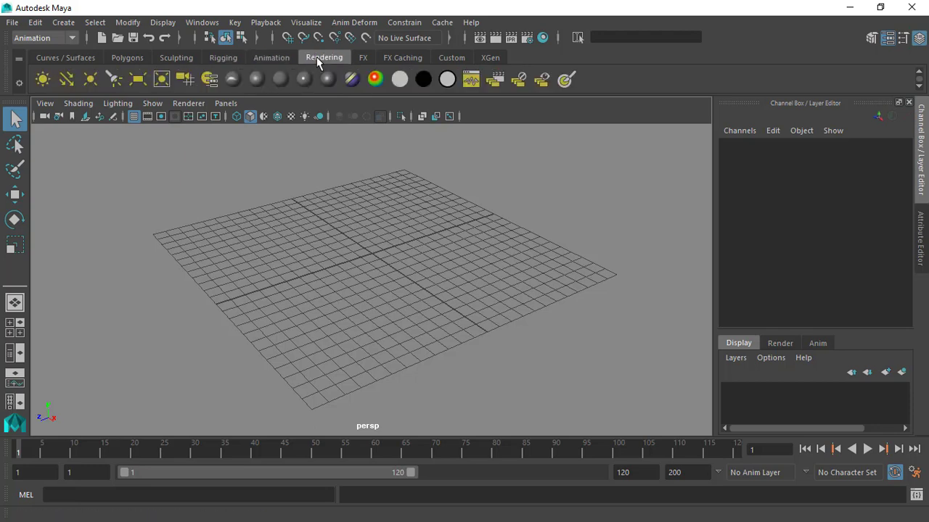
{"action": "left_click", "coordinate": [363, 58]}
{"action": "left_click", "coordinate": [488, 58]}
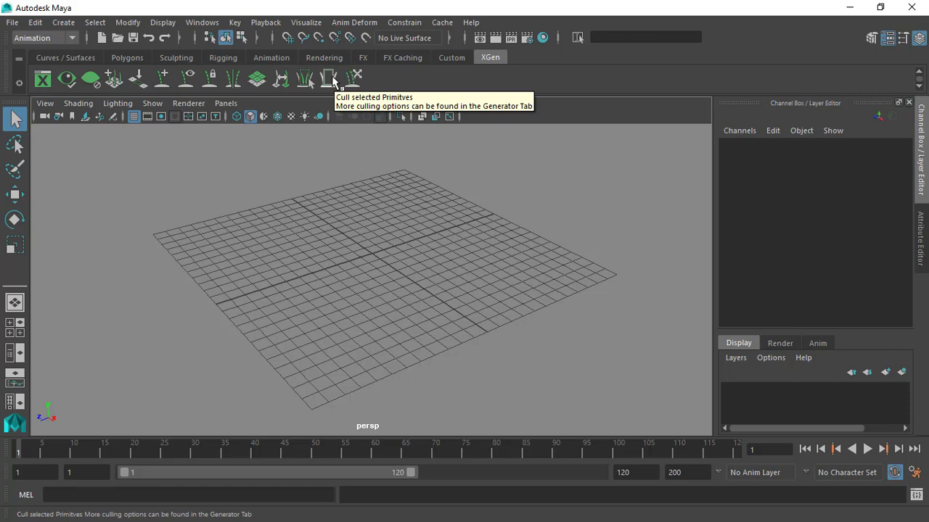
{"action": "left_click", "coordinate": [166, 61]}
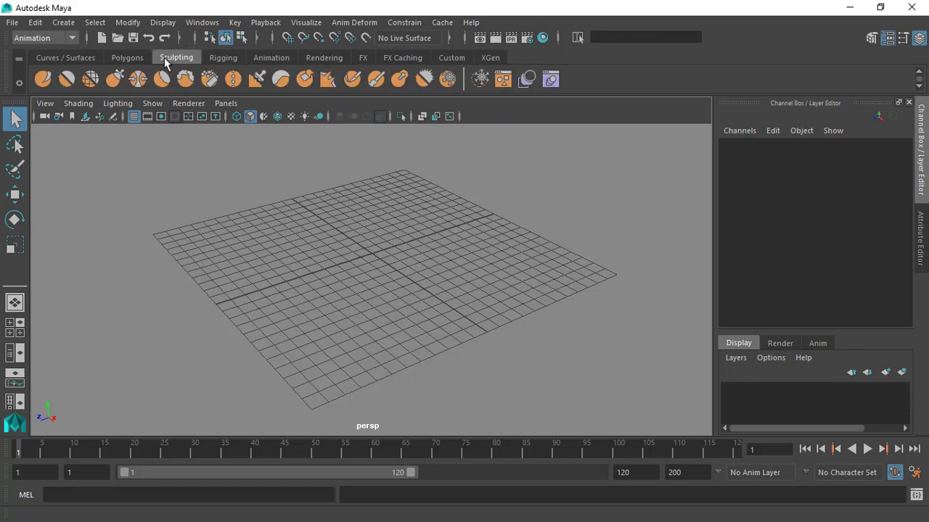
{"action": "left_click", "coordinate": [128, 59]}
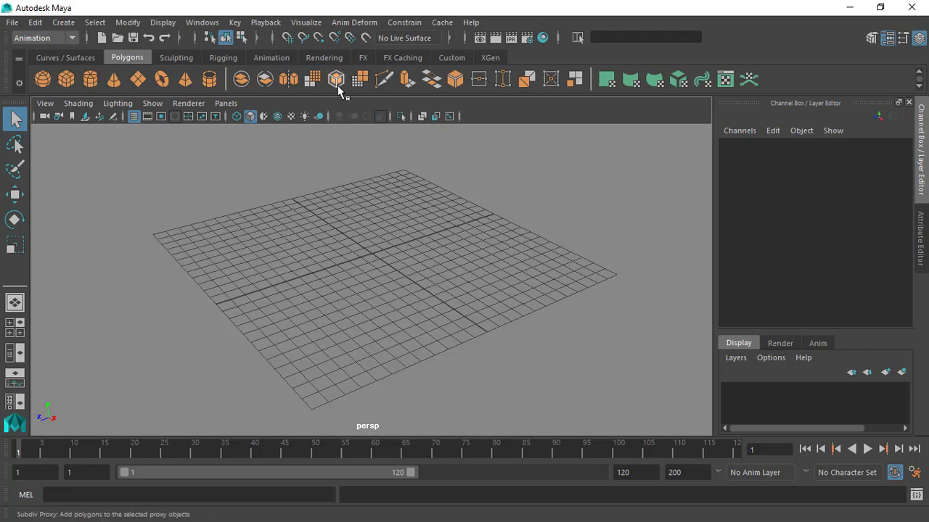
{"action": "left_click", "coordinate": [174, 59]}
{"action": "left_click", "coordinate": [91, 60]}
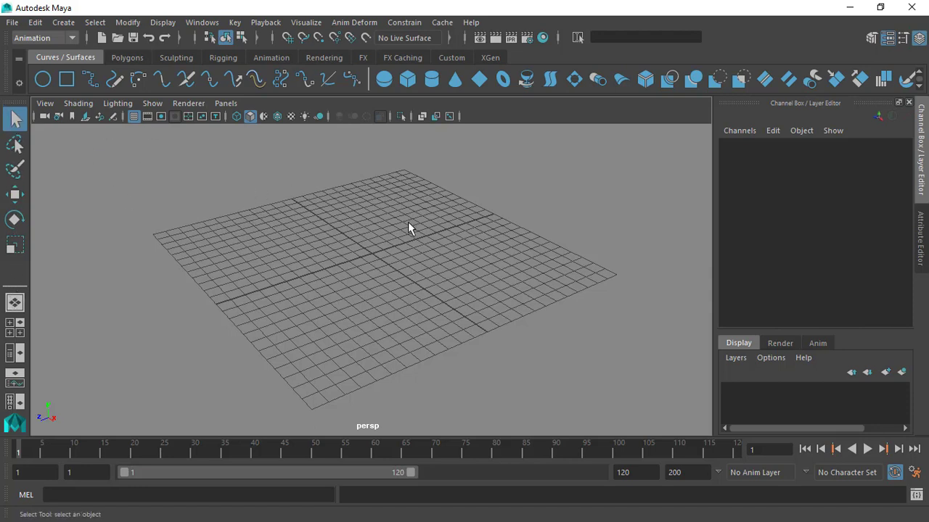
Show the polygon modeling tools and create a polygon cube at the centre of the grid.
{"action": "left_click", "coordinate": [131, 58]}
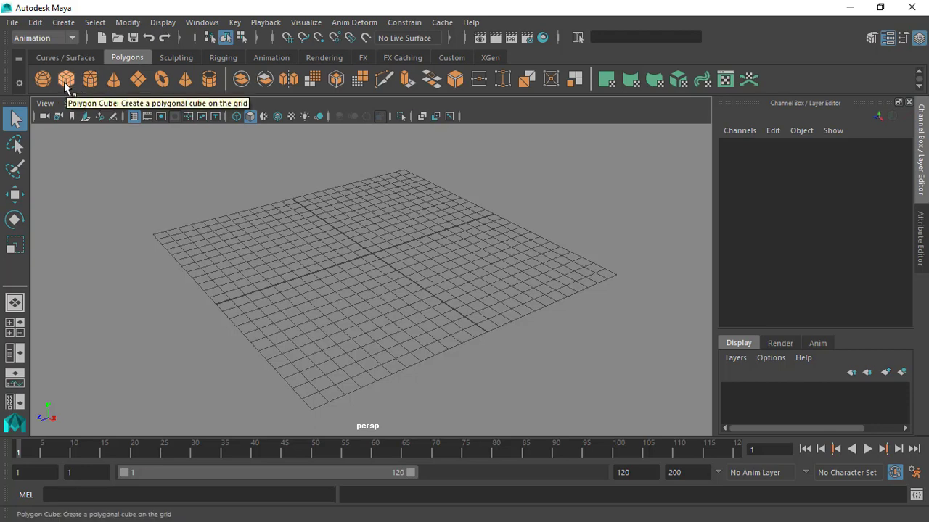
{"action": "left_click", "coordinate": [63, 24]}
{"action": "mouse_move", "coordinate": [92, 72]}
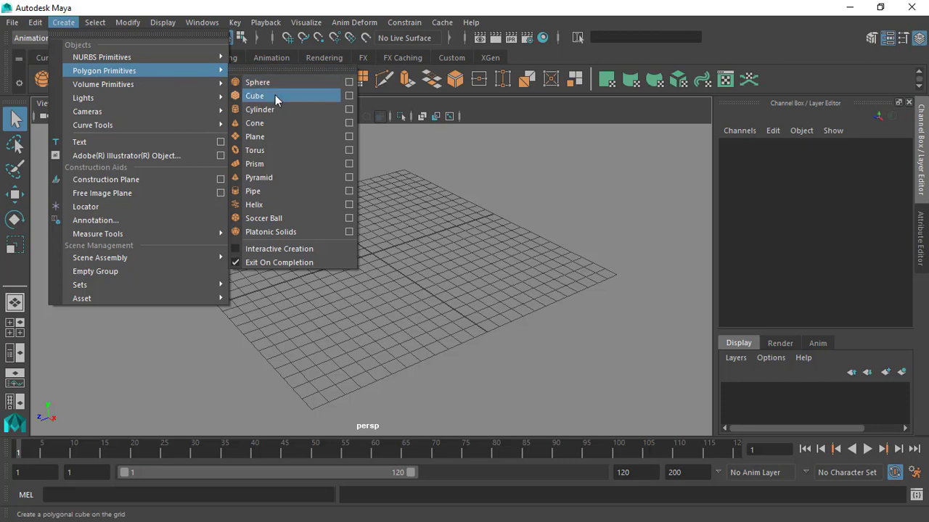
{"action": "left_click", "coordinate": [304, 96]}
{"action": "middle_click_drag", "start_coordinate": [399, 220], "coordinate": [433, 248], "text": "alt"}
{"action": "left_click_drag", "start_coordinate": [433, 247], "coordinate": [359, 208], "text": "alt"}
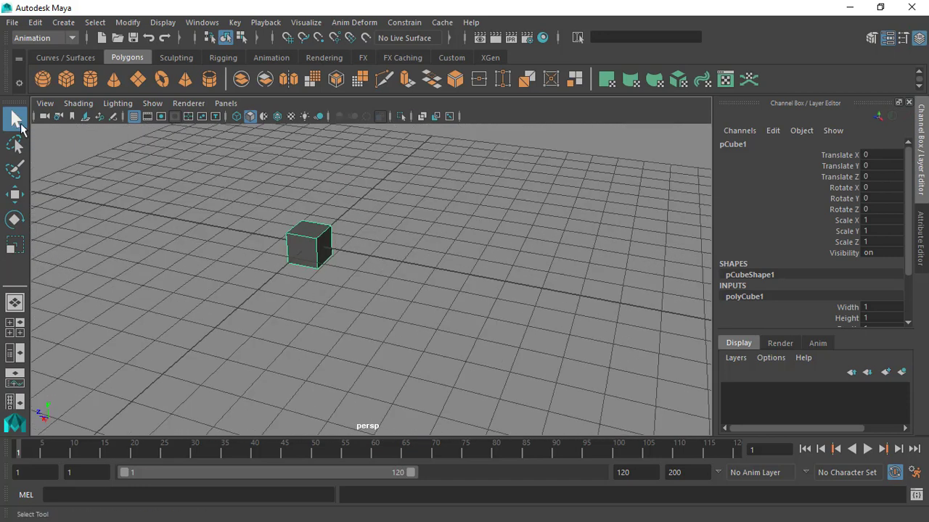
Deselect the cube and select it again with the Select tool.
{"action": "left_click", "coordinate": [295, 282]}
{"action": "left_click", "coordinate": [321, 261]}
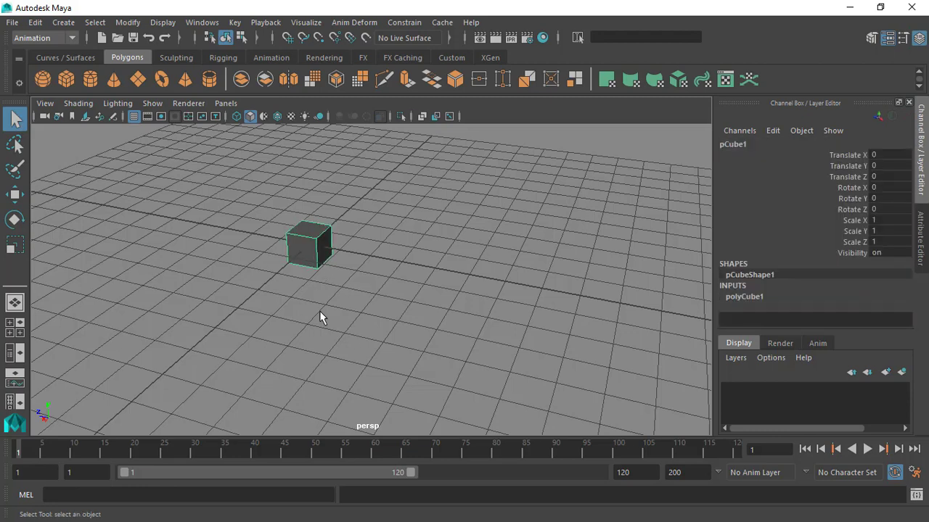
{"action": "left_click", "coordinate": [381, 289]}
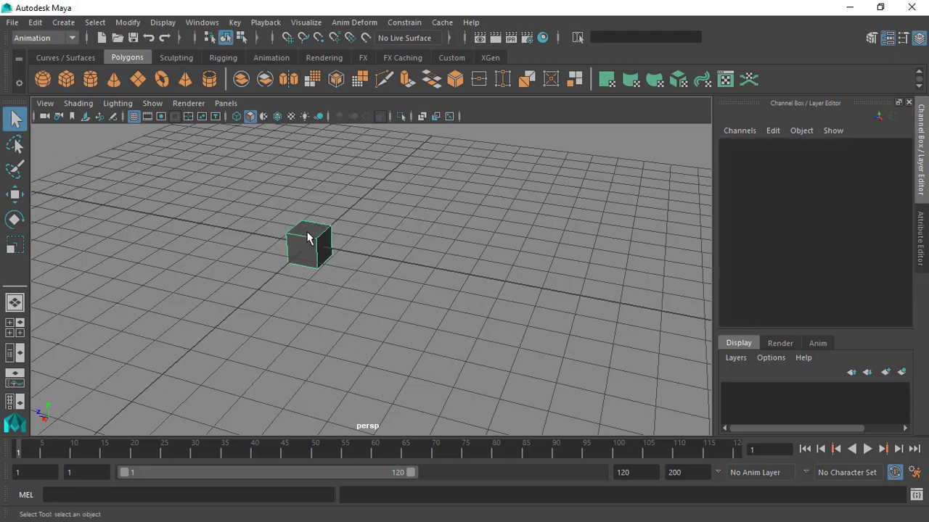
{"action": "left_click", "coordinate": [310, 239]}
{"action": "left_click_drag", "start_coordinate": [311, 240], "coordinate": [325, 244], "text": "alt"}
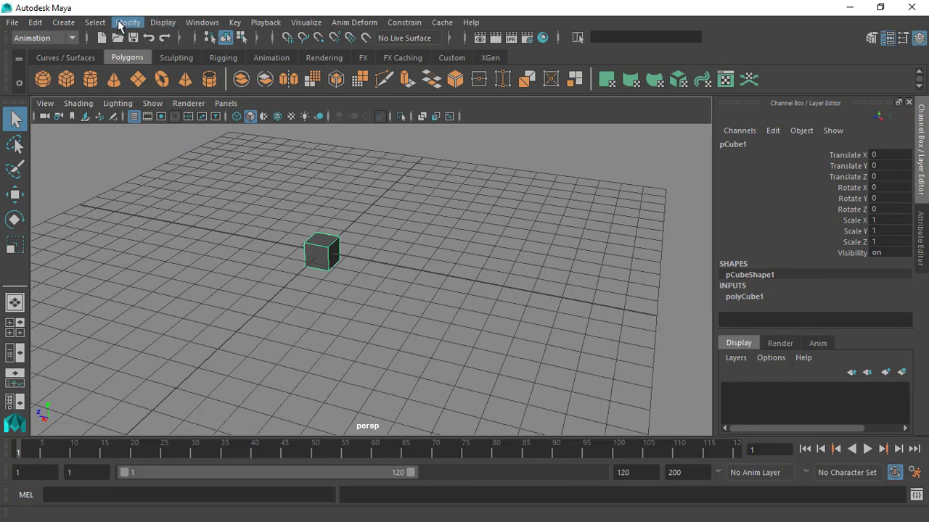
Create a polygon sphere and move it along Z to about -4.37, away from the cube.
{"action": "left_click", "coordinate": [43, 79]}
{"action": "left_click_drag", "start_coordinate": [308, 209], "coordinate": [331, 239], "text": "alt"}
{"action": "key", "text": "w"}
{"action": "left_click_drag", "start_coordinate": [250, 227], "coordinate": [372, 252]}
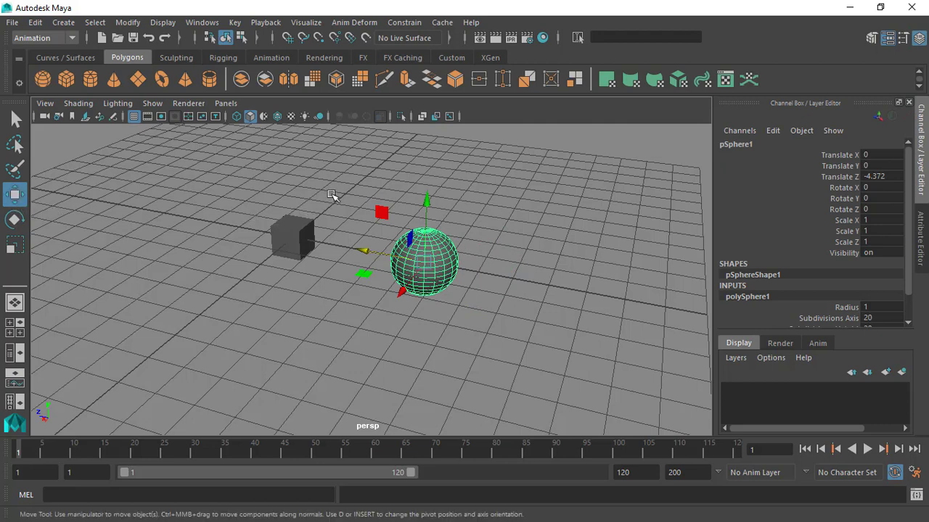
Alternate the selection between the cube and the sphere, ending with the sphere selected.
{"action": "left_click", "coordinate": [384, 255]}
{"action": "left_click", "coordinate": [403, 271]}
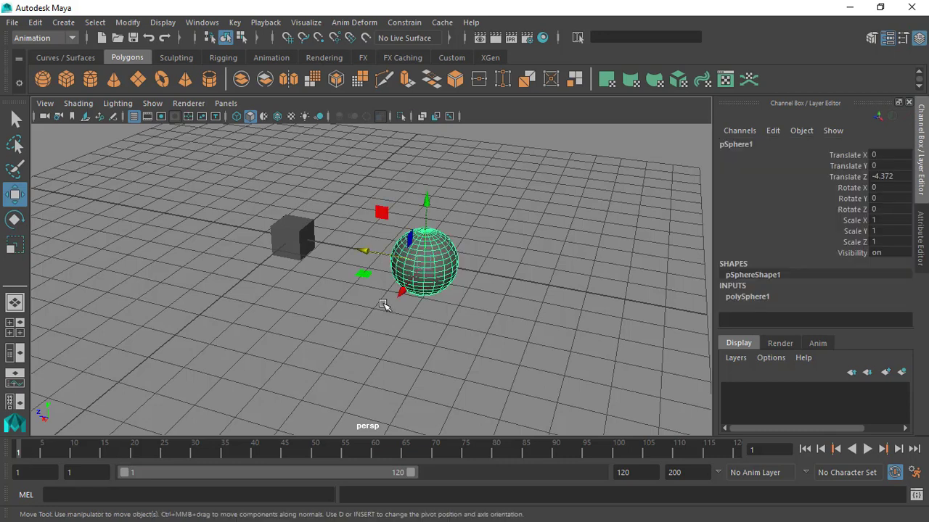
{"action": "left_click", "coordinate": [299, 231]}
{"action": "left_click", "coordinate": [393, 272]}
{"action": "left_click", "coordinate": [296, 235]}
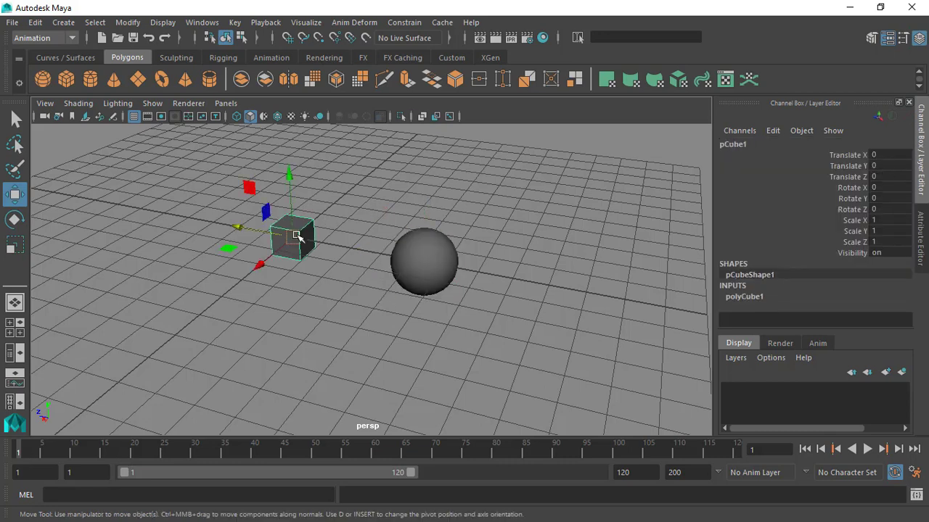
{"action": "left_click", "coordinate": [425, 266]}
Try raising the sphere vertically, undo that lift, and move the sphere along Z to about -6.25.
{"action": "left_click_drag", "start_coordinate": [369, 253], "coordinate": [380, 252], "text": "alt"}
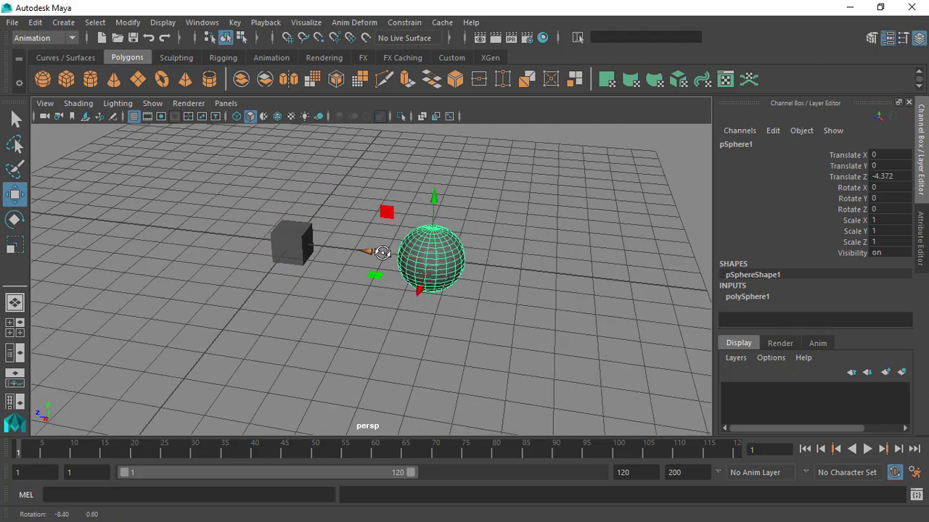
{"action": "left_click_drag", "start_coordinate": [444, 229], "coordinate": [395, 194], "text": "alt"}
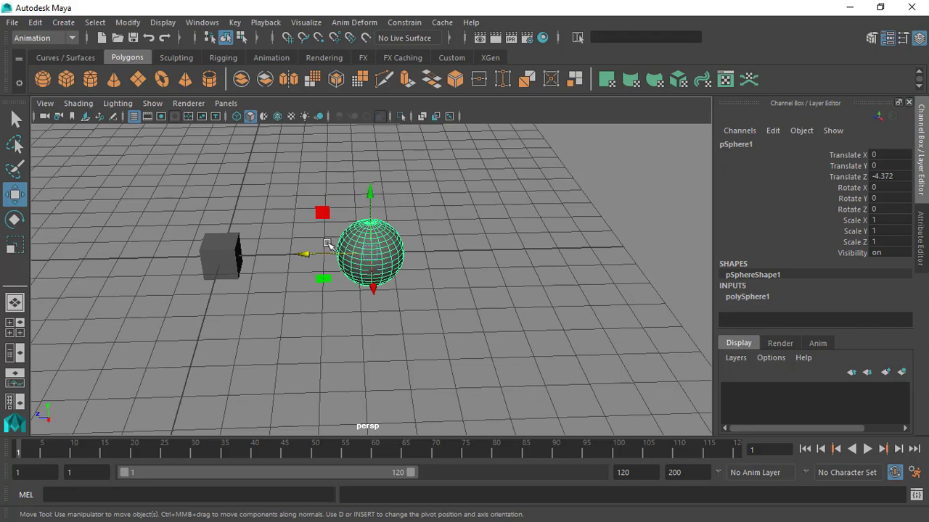
{"action": "left_click_drag", "start_coordinate": [323, 253], "coordinate": [324, 161]}
{"action": "key", "text": "ctrl+z"}
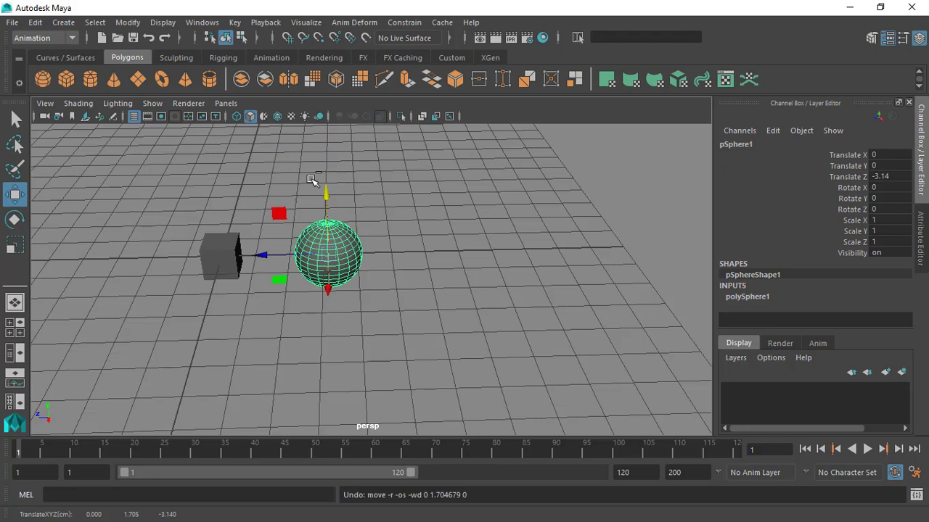
{"action": "left_click_drag", "start_coordinate": [280, 252], "coordinate": [436, 237]}
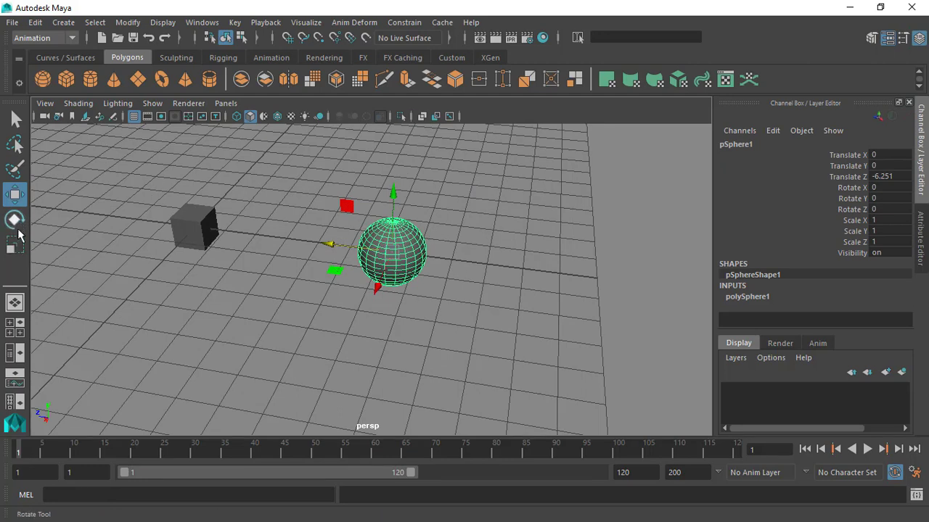
Rotate the sphere freely with the Rotate tool and undo all of its rotations.
{"action": "left_click", "coordinate": [14, 219]}
{"action": "mouse_move", "coordinate": [391, 243]}
{"action": "left_mouse_down"}
{"action": "mouse_move", "coordinate": [403, 264]}
{"action": "mouse_move", "coordinate": [368, 250]}
{"action": "mouse_move", "coordinate": [413, 266]}
{"action": "mouse_move", "coordinate": [390, 224]}
{"action": "mouse_move", "coordinate": [400, 220]}
{"action": "mouse_move", "coordinate": [373, 203]}
{"action": "mouse_move", "coordinate": [389, 261]}
{"action": "mouse_move", "coordinate": [417, 269]}
{"action": "mouse_move", "coordinate": [385, 262]}
{"action": "mouse_move", "coordinate": [389, 245]}
{"action": "mouse_move", "coordinate": [430, 246]}
{"action": "mouse_move", "coordinate": [408, 252]}
{"action": "left_mouse_up"}
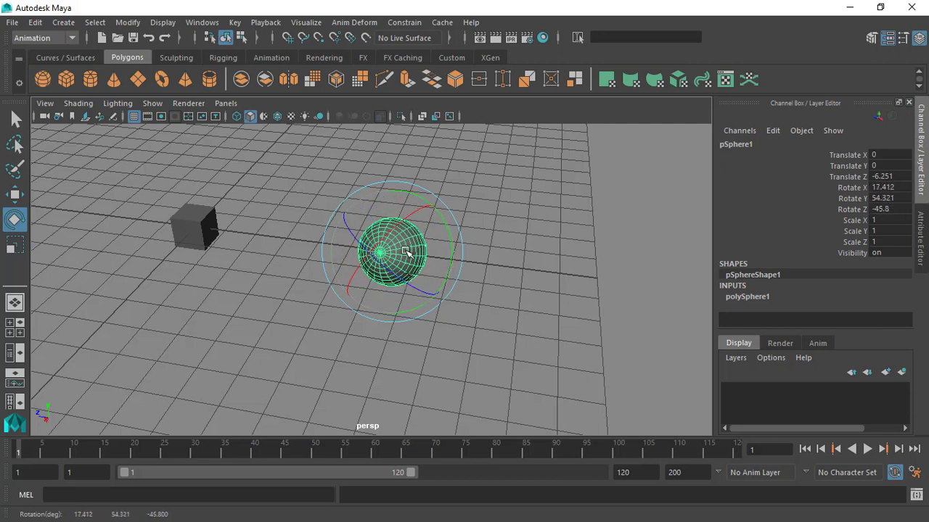
{"action": "key", "text": "ctrl+z"}
{"action": "key", "text": "ctrl+z"}
{"action": "key", "text": "ctrl+z"}
{"action": "key", "text": "ctrl+z"}
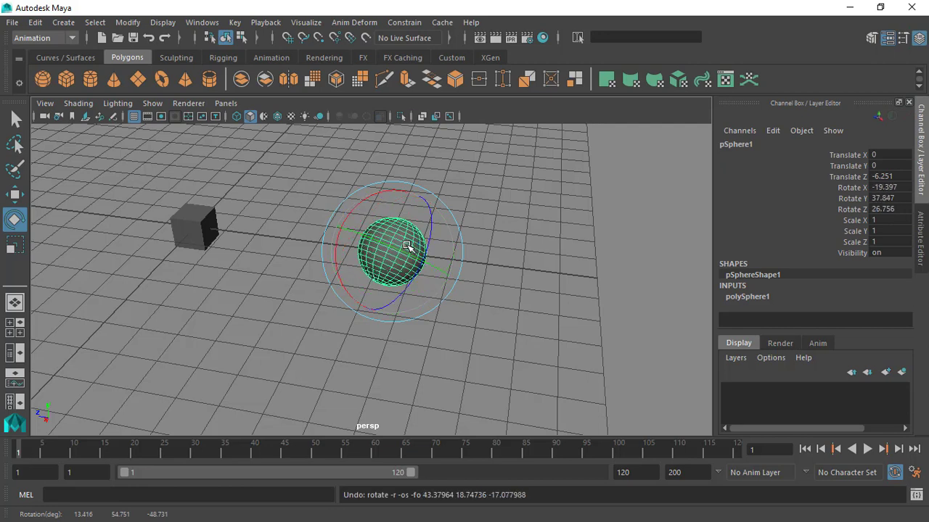
Try scaling the sphere uniformly with the Scale tool, undo the scaling, and clear the selection.
{"action": "key", "text": "r"}
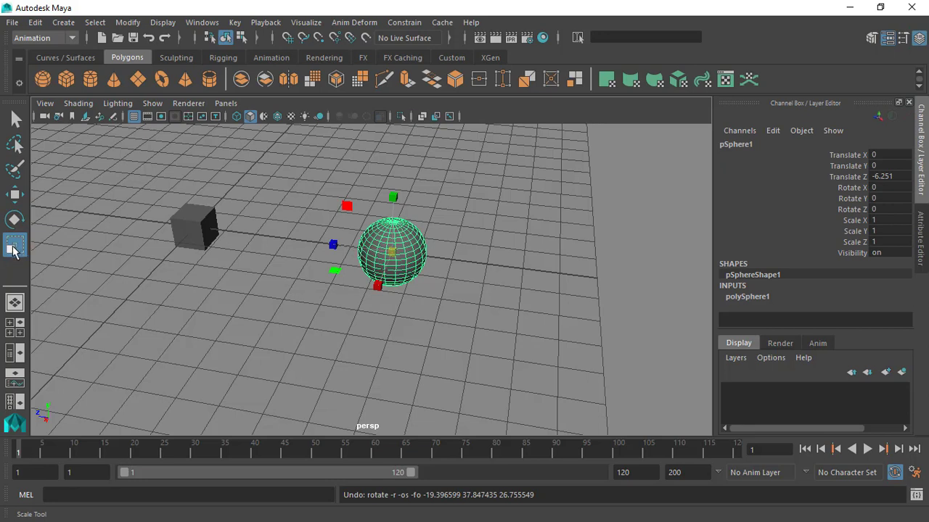
{"action": "left_click_drag", "start_coordinate": [386, 253], "coordinate": [466, 307]}
{"action": "key", "text": "ctrl+z"}
{"action": "key", "text": "ctrl+z"}
{"action": "key", "text": "ctrl+z"}
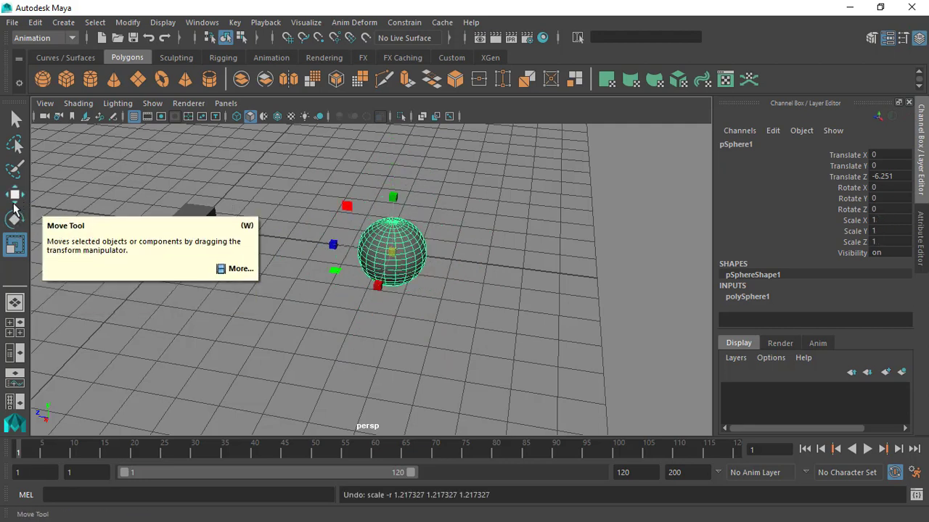
{"action": "left_click", "coordinate": [294, 220]}
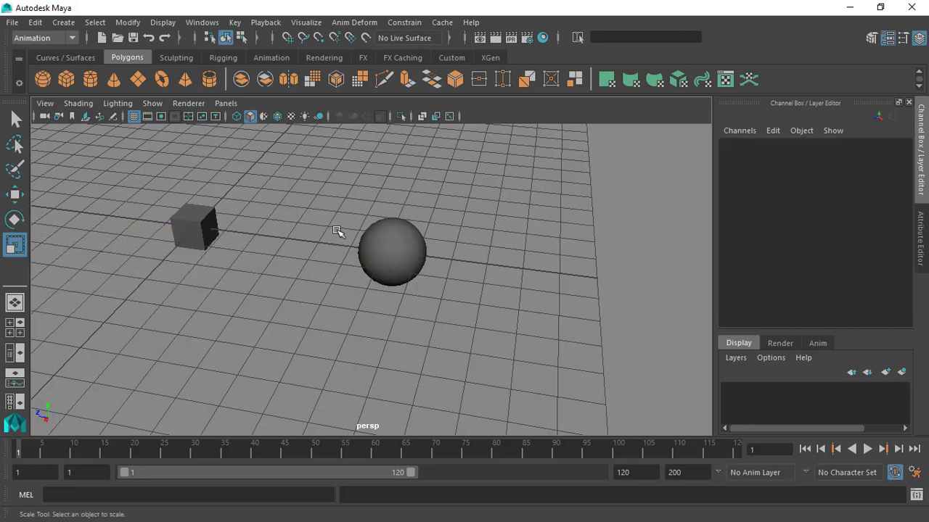
Cycle through the Move, Rotate and Scale tools, ending on Scale, and select and deselect the cube.
{"action": "left_click", "coordinate": [11, 194]}
{"action": "left_click", "coordinate": [15, 218]}
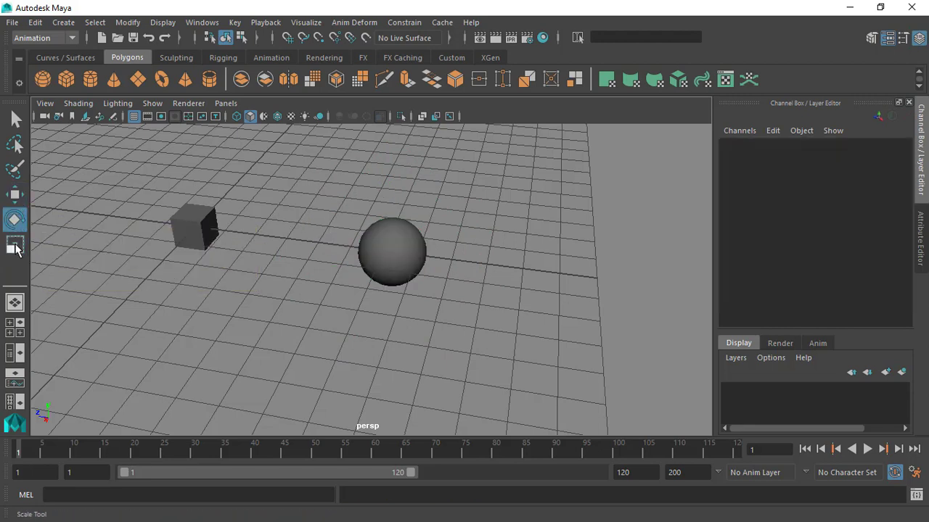
{"action": "left_click", "coordinate": [15, 245]}
{"action": "left_click_drag", "start_coordinate": [303, 256], "coordinate": [275, 227], "text": "alt"}
{"action": "left_click", "coordinate": [261, 235]}
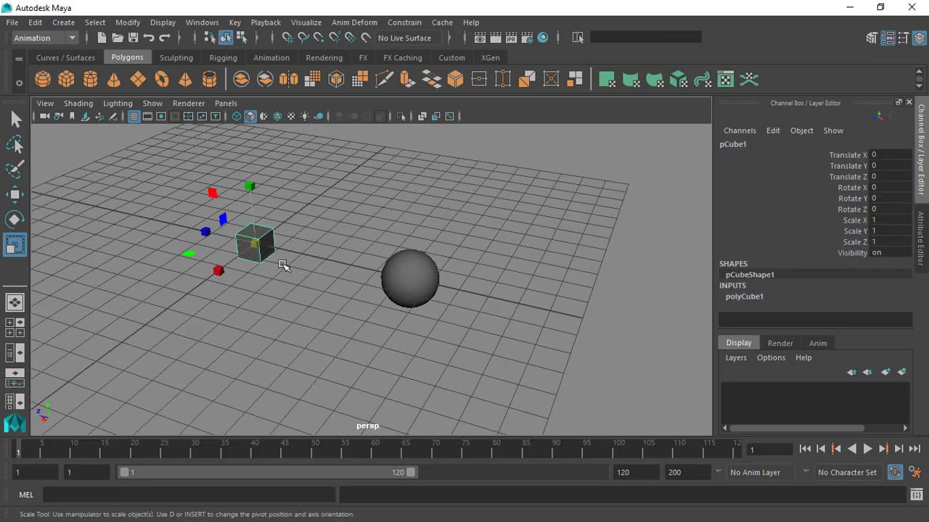
{"action": "left_click", "coordinate": [164, 168]}
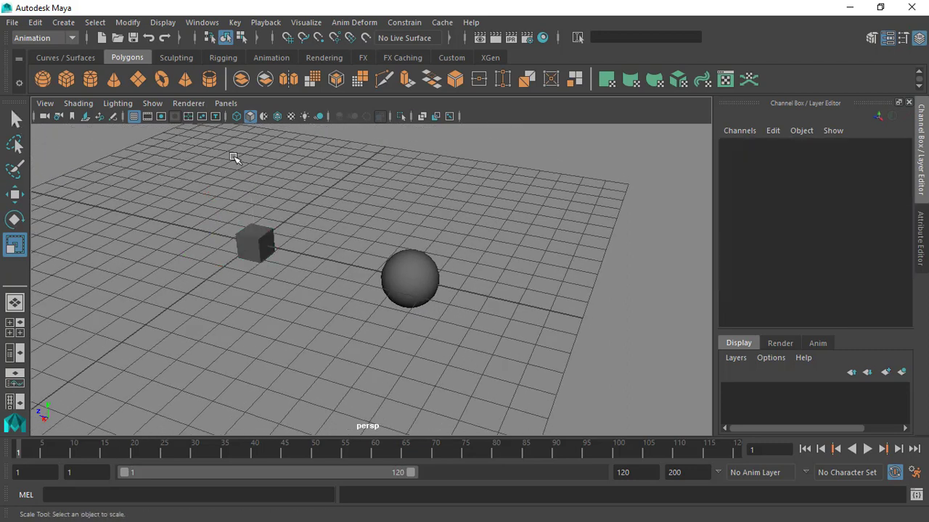
{"action": "left_click_drag", "start_coordinate": [273, 217], "coordinate": [283, 205], "text": "alt"}
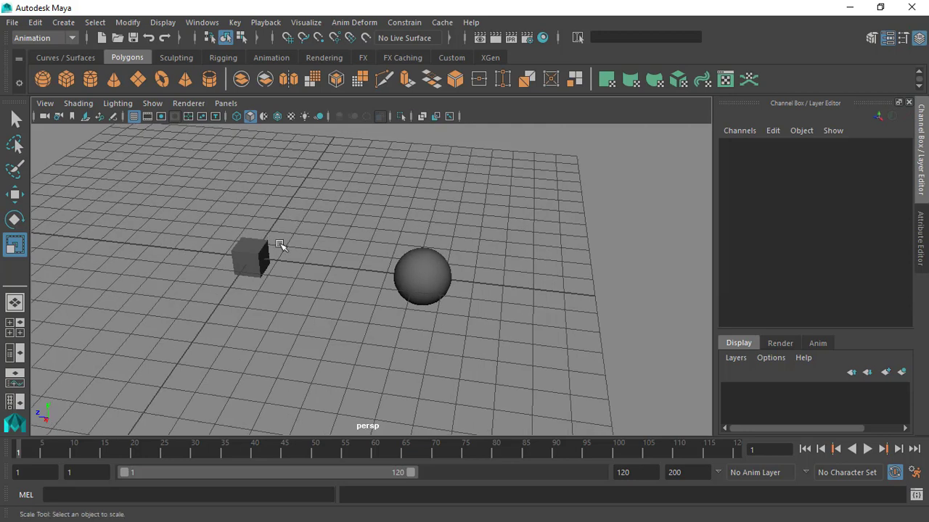
Alternate the selection between the cube and the sphere while the Scale tool is active, ending with the sphere selected.
{"action": "left_click", "coordinate": [259, 251]}
{"action": "left_click", "coordinate": [420, 268]}
{"action": "left_click", "coordinate": [263, 255]}
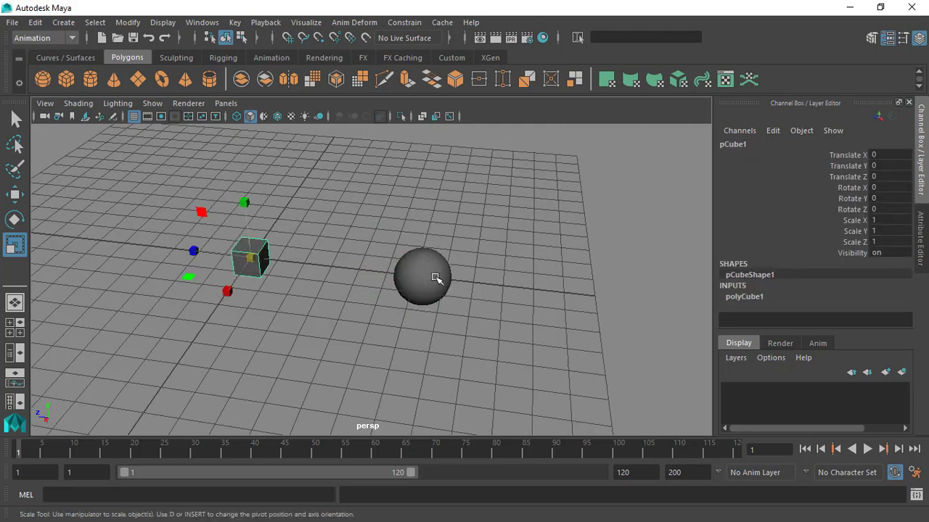
{"action": "left_click", "coordinate": [434, 268]}
{"action": "left_click_drag", "start_coordinate": [434, 268], "coordinate": [412, 276], "text": "alt"}
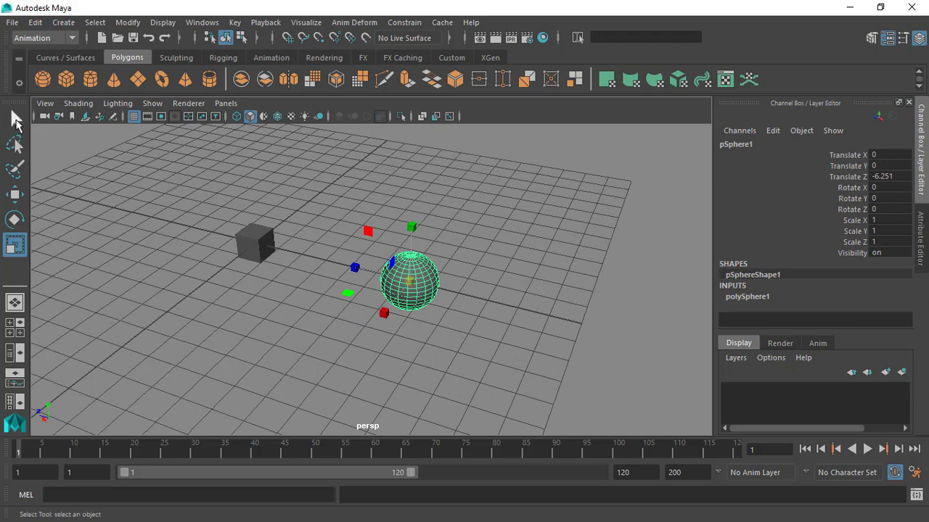
Switch to the Select tool and alternate the selection between the two objects, ending with the cube selected.
{"action": "left_click", "coordinate": [15, 120]}
{"action": "left_click", "coordinate": [258, 237]}
{"action": "left_click", "coordinate": [421, 290]}
{"action": "left_click", "coordinate": [258, 234]}
{"action": "left_click", "coordinate": [429, 280]}
{"action": "left_click", "coordinate": [259, 241]}
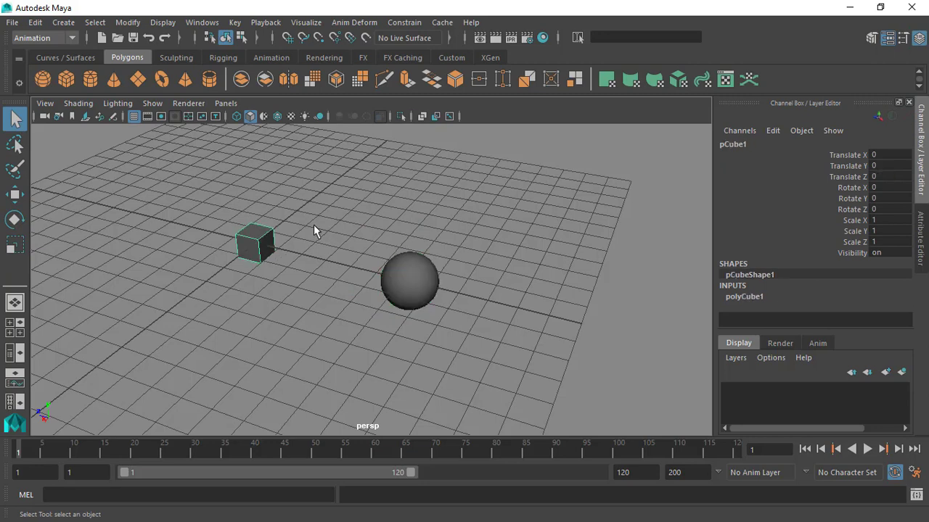
Clear the selection and select the cube by encircling it with the Lasso tool.
{"action": "left_click", "coordinate": [15, 145]}
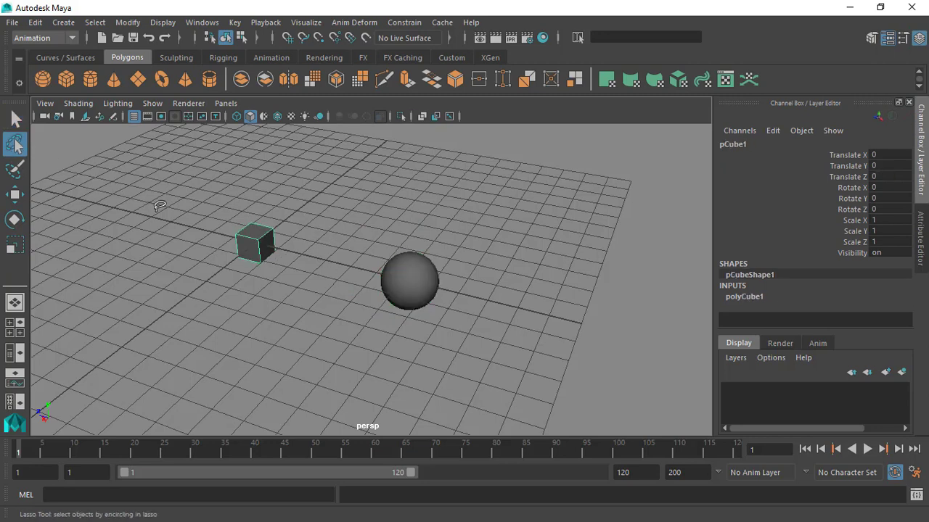
{"action": "left_click", "coordinate": [227, 282]}
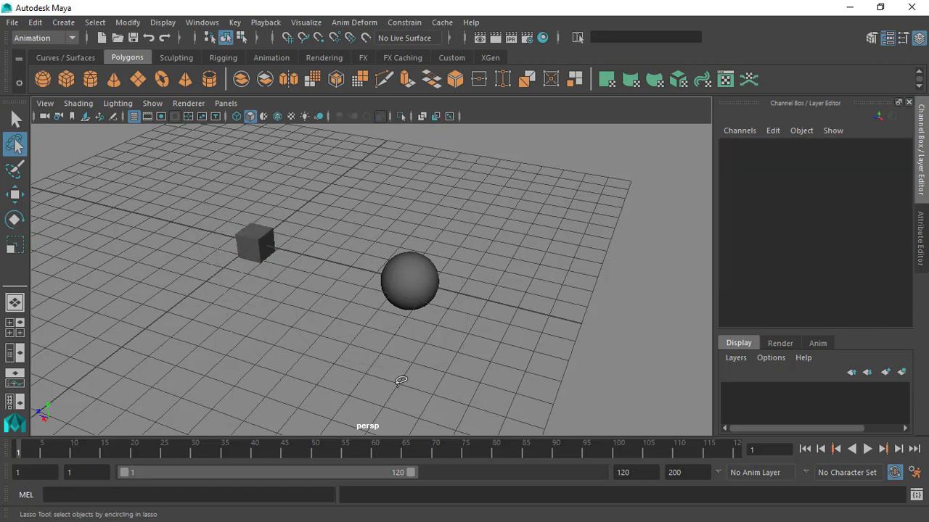
{"action": "left_click_drag", "start_coordinate": [182, 190], "coordinate": [174, 213]}
{"action": "mouse_move", "coordinate": [282, 259]}
{"action": "left_mouse_down", "text": "alt"}
{"action": "mouse_move", "coordinate": [288, 242]}
{"action": "mouse_move", "coordinate": [344, 257]}
{"action": "mouse_move", "coordinate": [296, 190]}
{"action": "left_mouse_up", "text": "alt"}
{"action": "left_click_drag", "start_coordinate": [191, 239], "coordinate": [326, 235]}
{"action": "right_click_drag", "start_coordinate": [326, 221], "coordinate": [288, 205], "text": "alt"}
{"action": "left_click_drag", "start_coordinate": [288, 205], "coordinate": [291, 196], "text": "alt"}
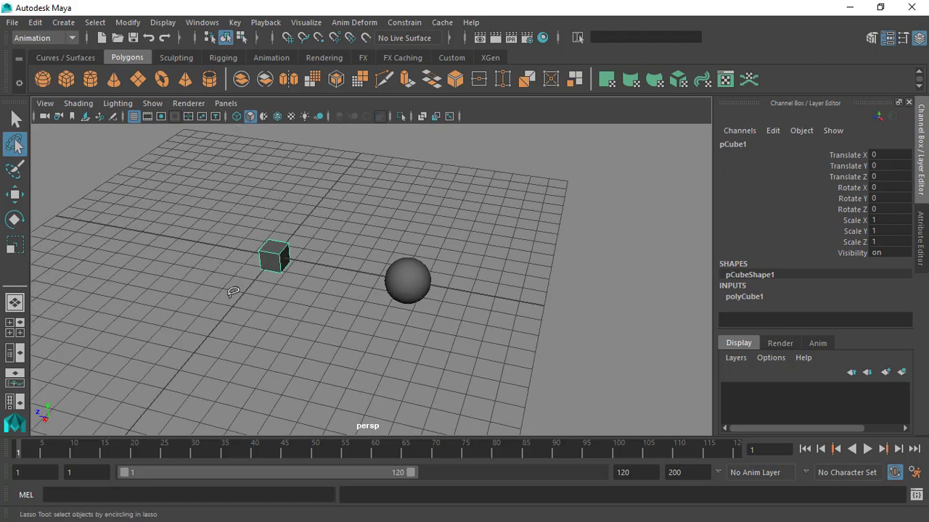
Deselect the cube and select the sphere with the Select tool, framed in close-up.
{"action": "right_click_drag", "start_coordinate": [277, 216], "coordinate": [429, 263], "text": "alt"}
{"action": "middle_click_drag", "start_coordinate": [429, 262], "coordinate": [331, 254], "text": "alt"}
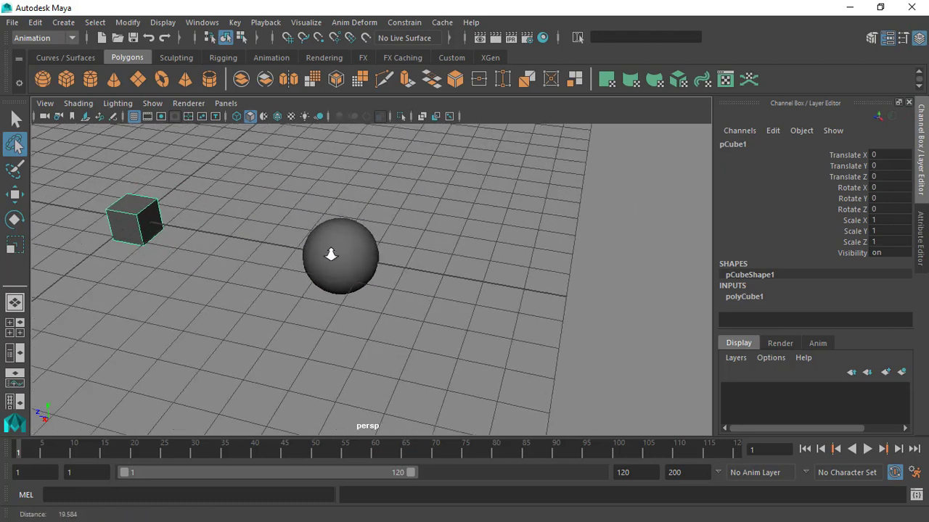
{"action": "right_click_drag", "start_coordinate": [330, 255], "coordinate": [432, 348], "text": "alt"}
{"action": "left_click", "coordinate": [331, 221]}
{"action": "right_click_drag", "start_coordinate": [332, 221], "coordinate": [311, 225], "text": "alt"}
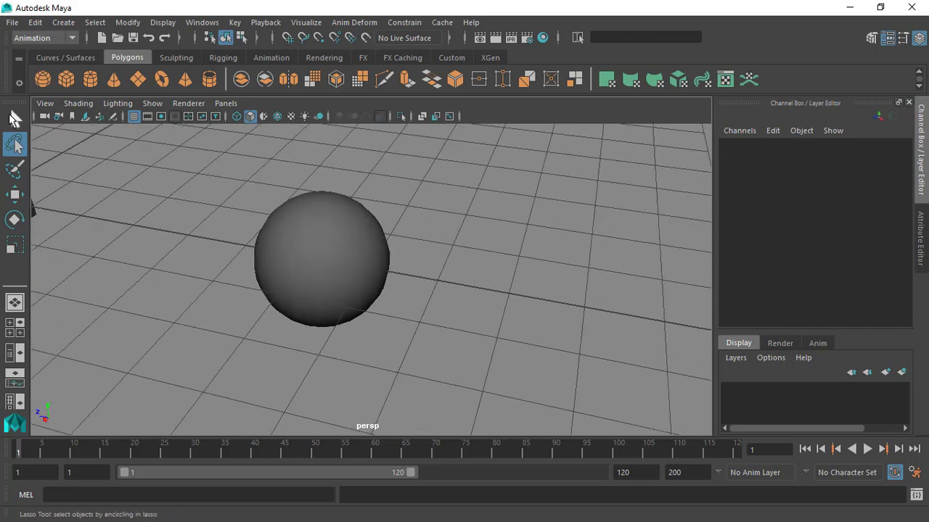
{"action": "key", "text": "q"}
{"action": "left_click", "coordinate": [298, 230]}
{"action": "left_click_drag", "start_coordinate": [299, 231], "coordinate": [378, 284], "text": "alt"}
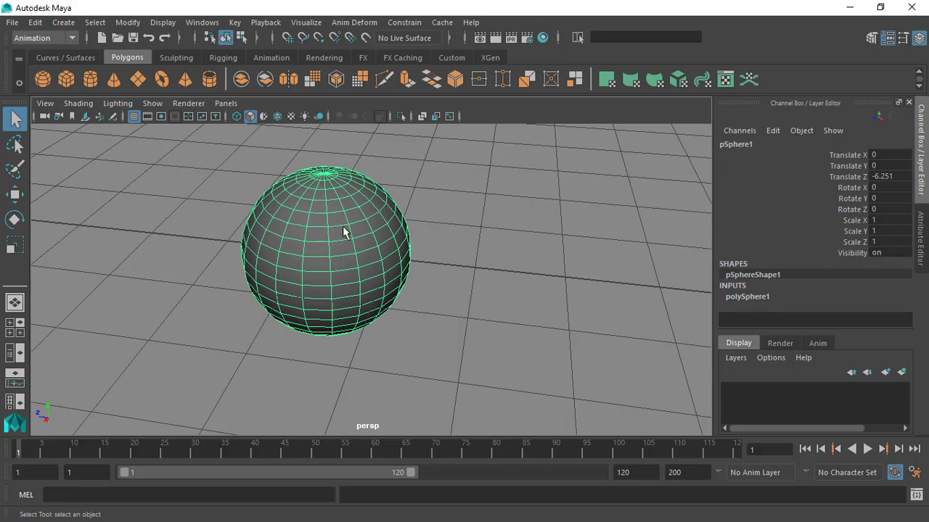
{"action": "right_click_drag", "start_coordinate": [342, 226], "coordinate": [346, 219], "text": "alt"}
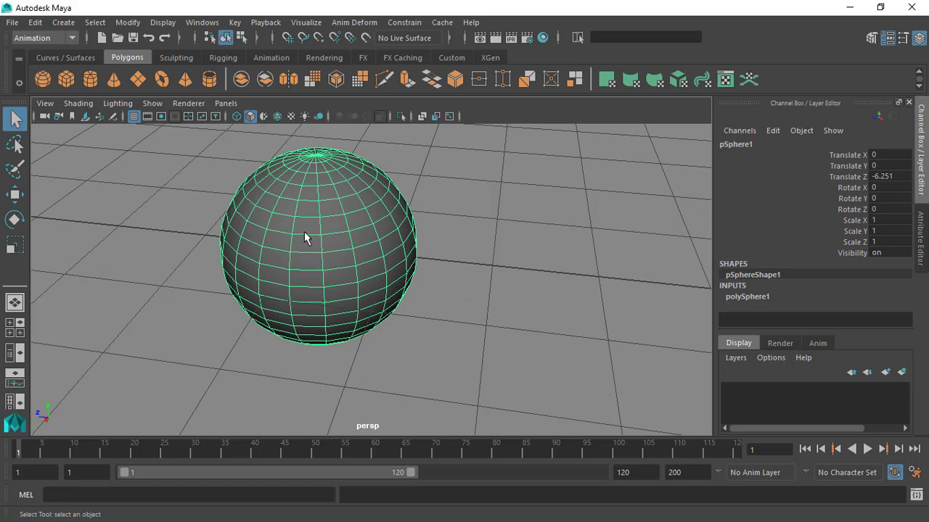
Switch the sphere to vertex selection mode, pick a vertex on its upper half, and activate the Move tool.
{"action": "right_click", "coordinate": [317, 221]}
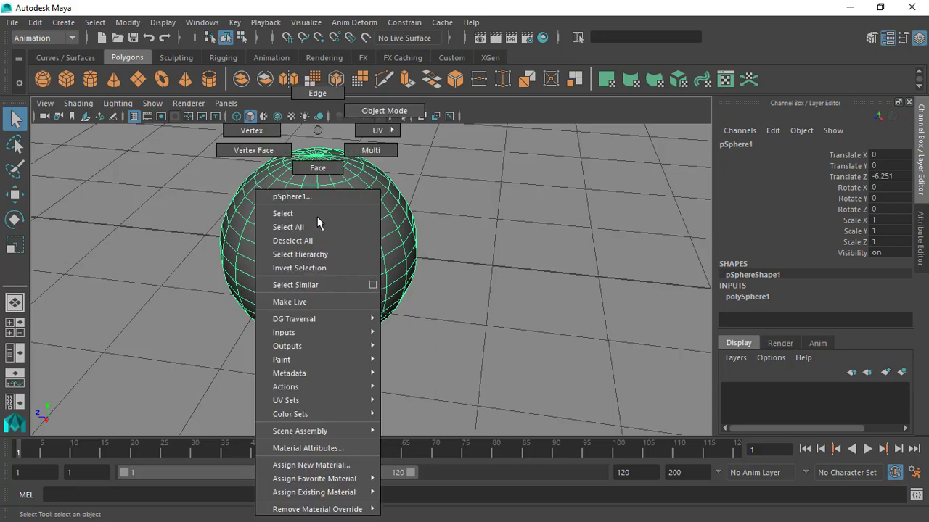
{"action": "right_click_drag", "start_coordinate": [317, 221], "coordinate": [270, 141]}
{"action": "middle_click_drag", "start_coordinate": [453, 204], "coordinate": [438, 235], "text": "alt"}
{"action": "left_click", "coordinate": [317, 260]}
{"action": "key", "text": "w"}
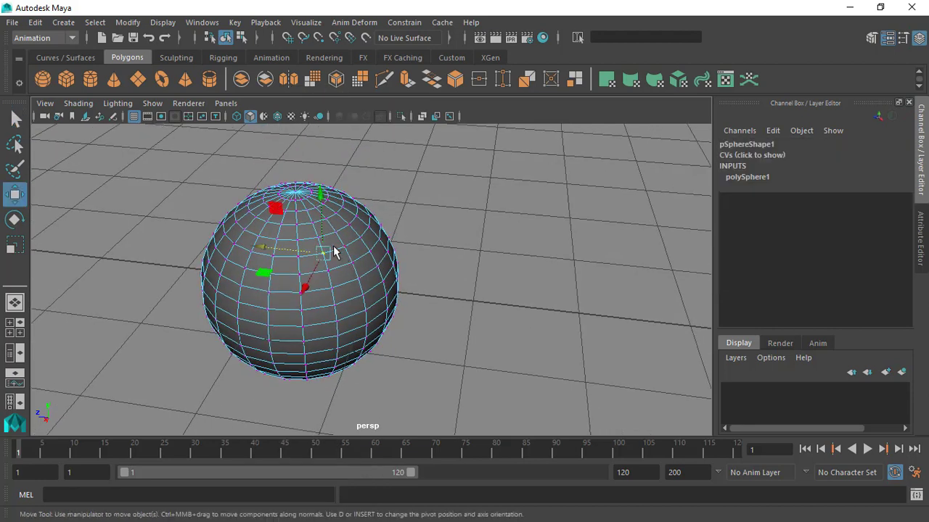
Nudge a single vertex on the sphere's upper half slightly with the Move tool.
{"action": "scroll", "coordinate": [341, 290], "scroll_direction": "up", "scroll_amount": 2}
{"action": "scroll", "coordinate": [352, 241], "scroll_direction": "up", "scroll_amount": 3}
{"action": "scroll", "coordinate": [352, 240], "scroll_direction": "down", "scroll_amount": 4}
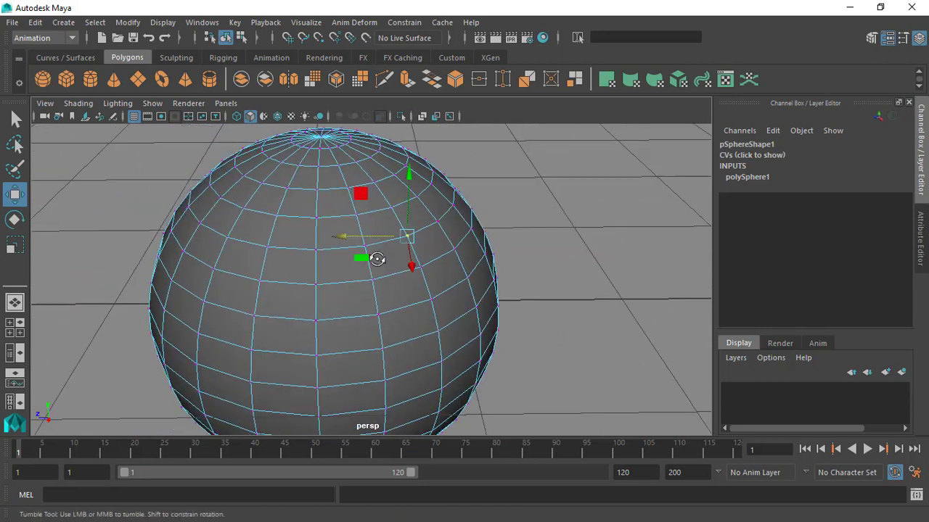
{"action": "scroll", "coordinate": [428, 240], "scroll_direction": "up", "scroll_amount": 2}
{"action": "mouse_move", "coordinate": [366, 237]}
{"action": "left_mouse_down"}
{"action": "mouse_move", "coordinate": [365, 224]}
{"action": "mouse_move", "coordinate": [406, 232]}
{"action": "mouse_move", "coordinate": [351, 206]}
{"action": "mouse_move", "coordinate": [427, 203]}
{"action": "mouse_move", "coordinate": [388, 191]}
{"action": "mouse_move", "coordinate": [410, 181]}
{"action": "mouse_move", "coordinate": [387, 184]}
{"action": "mouse_move", "coordinate": [400, 205]}
{"action": "mouse_move", "coordinate": [379, 196]}
{"action": "mouse_move", "coordinate": [368, 214]}
{"action": "mouse_move", "coordinate": [388, 214]}
{"action": "mouse_move", "coordinate": [369, 222]}
{"action": "left_mouse_up"}
{"action": "left_click_drag", "start_coordinate": [431, 274], "coordinate": [95, 160], "text": "alt"}
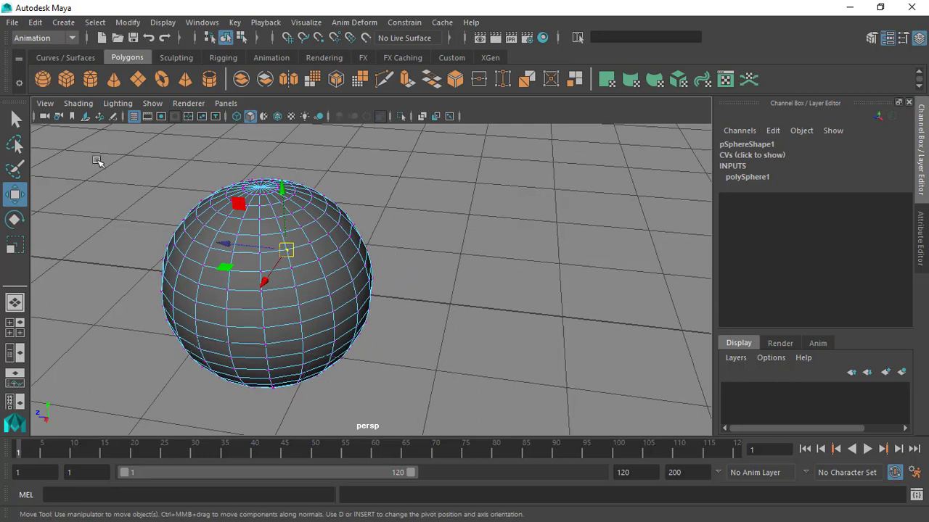
Select a group of vertices across the sphere's top and one side with the Lasso tool.
{"action": "left_click", "coordinate": [15, 144]}
{"action": "right_click_drag", "start_coordinate": [179, 178], "coordinate": [223, 214], "text": "alt"}
{"action": "middle_click_drag", "start_coordinate": [223, 214], "coordinate": [231, 243], "text": "alt"}
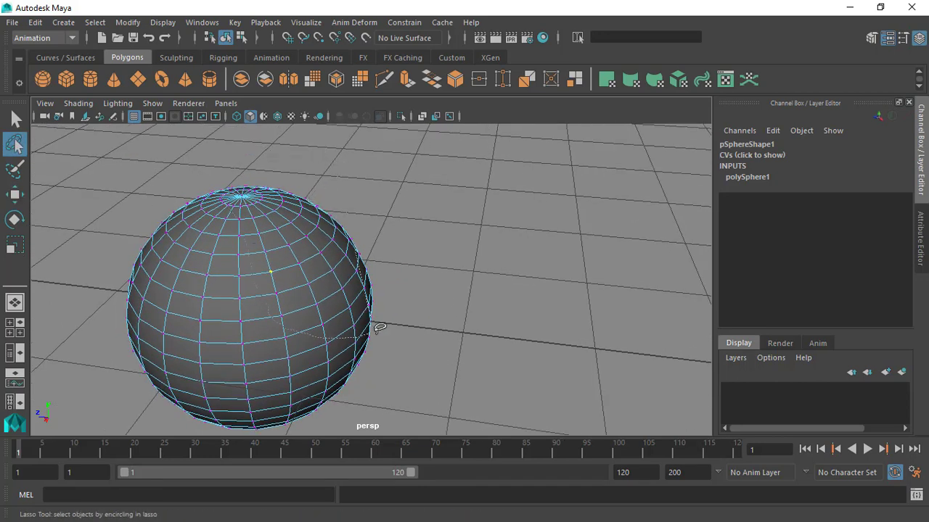
{"action": "left_click_drag", "start_coordinate": [401, 189], "coordinate": [290, 147]}
{"action": "mouse_move", "coordinate": [315, 283]}
{"action": "left_mouse_down", "text": "alt"}
{"action": "mouse_move", "coordinate": [242, 311]}
{"action": "mouse_move", "coordinate": [301, 317]}
{"action": "mouse_move", "coordinate": [336, 302]}
{"action": "mouse_move", "coordinate": [226, 293]}
{"action": "mouse_move", "coordinate": [294, 274]}
{"action": "mouse_move", "coordinate": [373, 286]}
{"action": "mouse_move", "coordinate": [417, 266]}
{"action": "mouse_move", "coordinate": [409, 272]}
{"action": "mouse_move", "coordinate": [429, 197]}
{"action": "left_mouse_up", "text": "alt"}
{"action": "middle_click_drag", "start_coordinate": [429, 196], "coordinate": [429, 201], "text": "alt"}
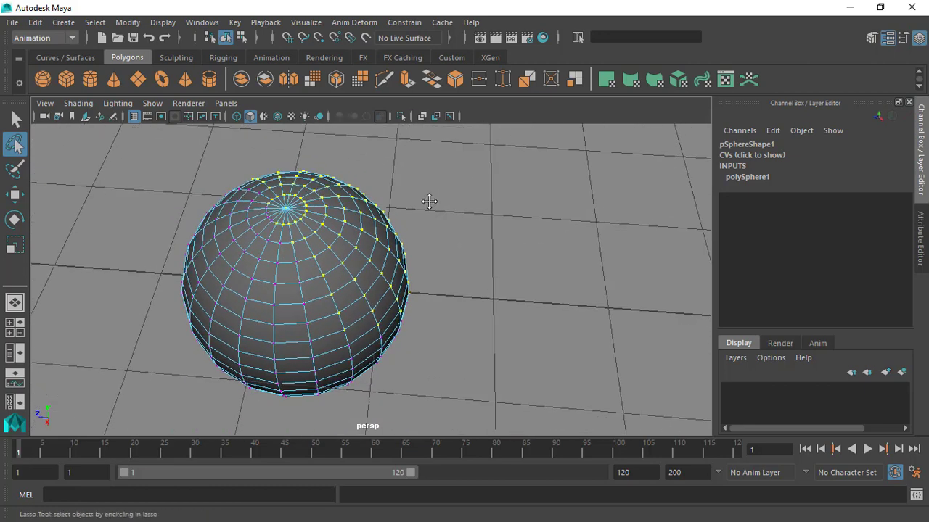
Clear the vertex selection and lasso a smaller group of vertices on one side of the sphere.
{"action": "left_click", "coordinate": [435, 212]}
{"action": "mouse_move", "coordinate": [341, 225]}
{"action": "left_mouse_down"}
{"action": "mouse_move", "coordinate": [322, 270]}
{"action": "mouse_move", "coordinate": [371, 355]}
{"action": "mouse_move", "coordinate": [442, 280]}
{"action": "mouse_move", "coordinate": [441, 230]}
{"action": "left_mouse_up"}
{"action": "left_click_drag", "start_coordinate": [391, 258], "coordinate": [370, 196], "text": "alt"}
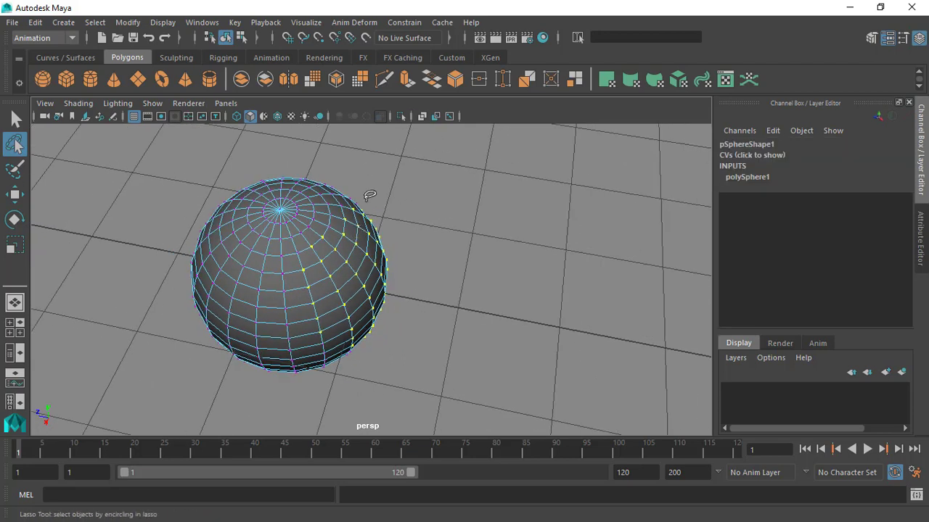
{"action": "left_click_drag", "start_coordinate": [354, 255], "coordinate": [373, 266], "text": "alt"}
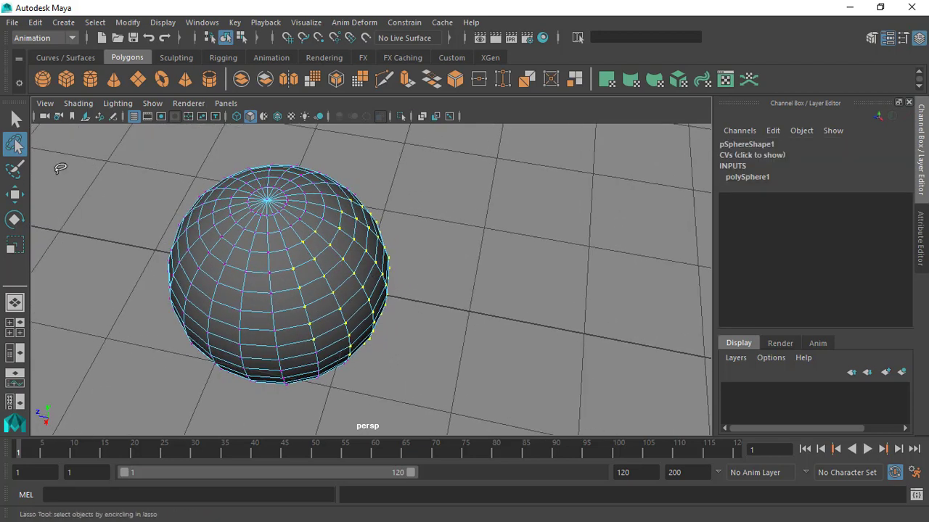
Add more of the sphere's vertices to the selection by brushing over them from several angles with the Paint Selection tool.
{"action": "left_click", "coordinate": [16, 169]}
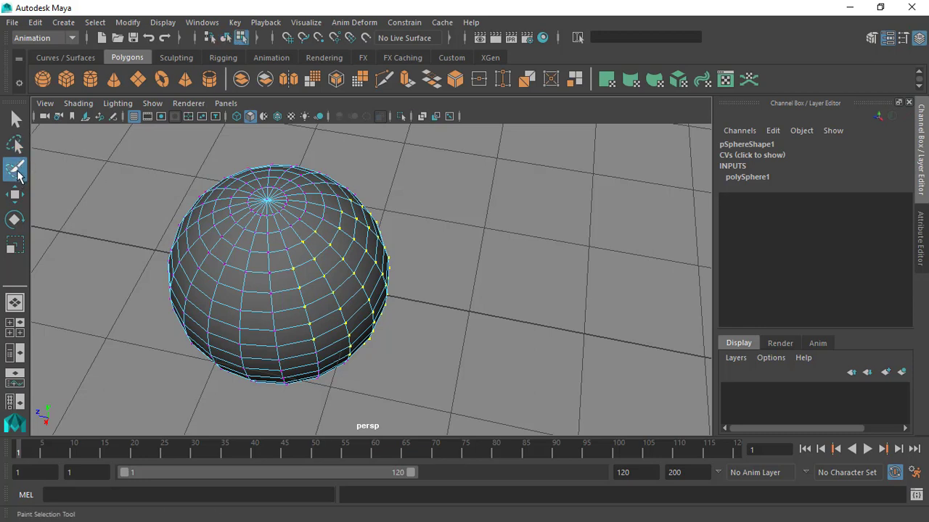
{"action": "mouse_move", "coordinate": [155, 193]}
{"action": "left_mouse_down", "text": "alt"}
{"action": "mouse_move", "coordinate": [167, 148]}
{"action": "mouse_move", "coordinate": [271, 242]}
{"action": "mouse_move", "coordinate": [307, 215]}
{"action": "mouse_move", "coordinate": [311, 222]}
{"action": "mouse_move", "coordinate": [205, 250]}
{"action": "left_mouse_up", "text": "alt"}
{"action": "left_click_drag", "start_coordinate": [313, 195], "coordinate": [272, 218]}
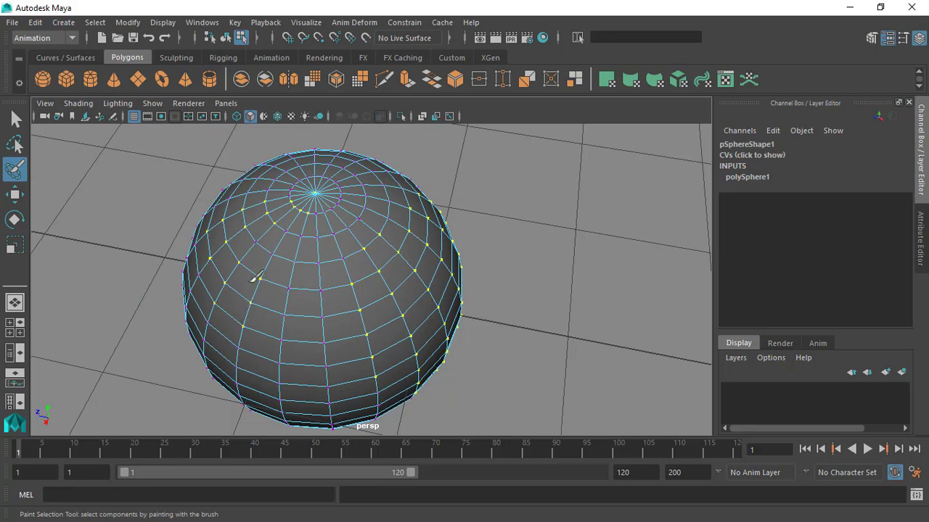
{"action": "mouse_move", "coordinate": [257, 277]}
{"action": "left_mouse_down", "text": "alt"}
{"action": "mouse_move", "coordinate": [279, 274]}
{"action": "mouse_move", "coordinate": [275, 254]}
{"action": "mouse_move", "coordinate": [339, 268]}
{"action": "mouse_move", "coordinate": [300, 237]}
{"action": "mouse_move", "coordinate": [332, 234]}
{"action": "mouse_move", "coordinate": [201, 294]}
{"action": "mouse_move", "coordinate": [284, 358]}
{"action": "mouse_move", "coordinate": [307, 179]}
{"action": "mouse_move", "coordinate": [310, 256]}
{"action": "mouse_move", "coordinate": [341, 255]}
{"action": "mouse_move", "coordinate": [360, 130]}
{"action": "mouse_move", "coordinate": [384, 269]}
{"action": "left_mouse_up", "text": "alt"}
{"action": "middle_click_drag", "start_coordinate": [384, 269], "coordinate": [374, 246], "text": "alt"}
{"action": "left_click_drag", "start_coordinate": [374, 246], "coordinate": [387, 286], "text": "alt"}
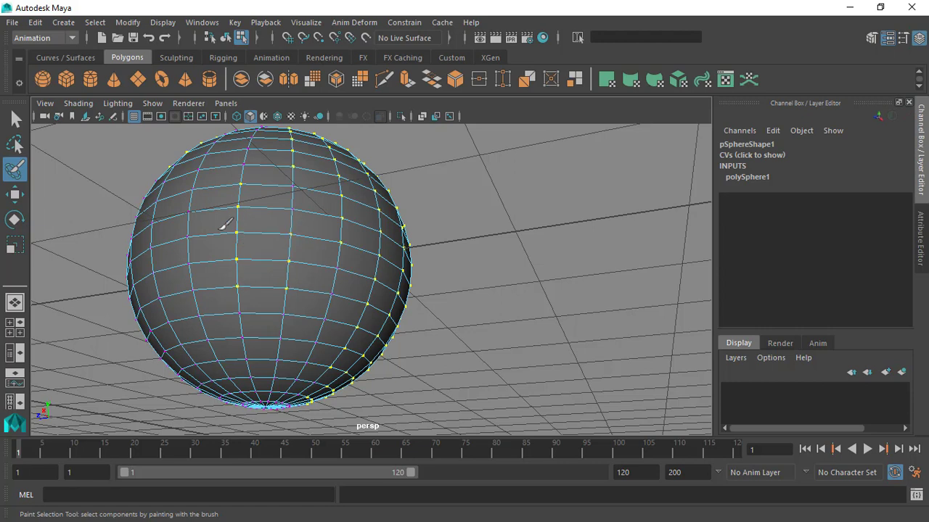
{"action": "left_click_drag", "start_coordinate": [237, 231], "coordinate": [275, 236], "text": "alt"}
{"action": "right_click_drag", "start_coordinate": [297, 230], "coordinate": [270, 210], "text": "alt"}
{"action": "middle_click_drag", "start_coordinate": [325, 199], "coordinate": [332, 246], "text": "alt"}
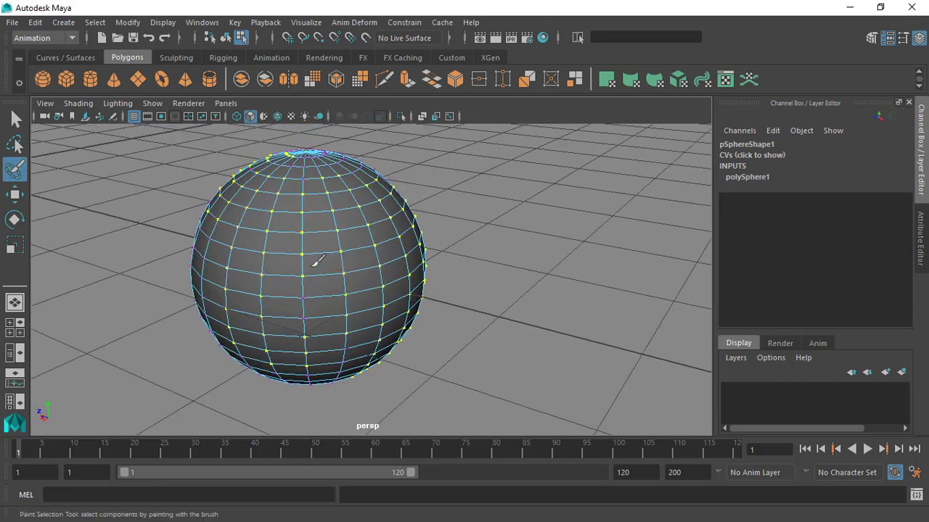
{"action": "left_click_drag", "start_coordinate": [272, 257], "coordinate": [305, 239], "text": "alt"}
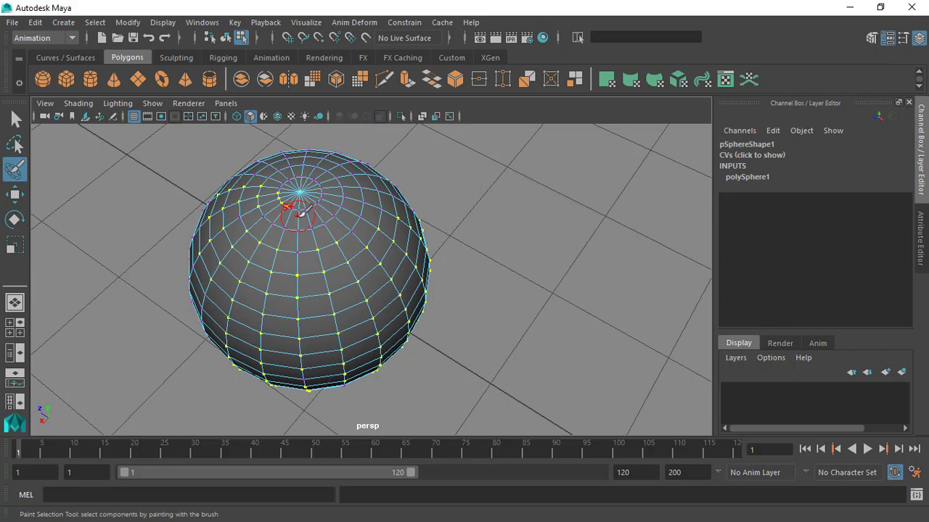
Enlarge the Paint Selection brush and paint over more vertices around the sphere's top and sides.
{"action": "key", "text": "b"}
{"action": "mouse_move", "coordinate": [328, 241]}
{"action": "left_mouse_down"}
{"action": "mouse_move", "coordinate": [293, 246]}
{"action": "mouse_move", "coordinate": [338, 244]}
{"action": "mouse_move", "coordinate": [296, 250]}
{"action": "mouse_move", "coordinate": [334, 257]}
{"action": "mouse_move", "coordinate": [308, 266]}
{"action": "mouse_move", "coordinate": [326, 263]}
{"action": "left_mouse_up"}
{"action": "left_click_drag", "start_coordinate": [305, 199], "coordinate": [241, 247], "text": "alt"}
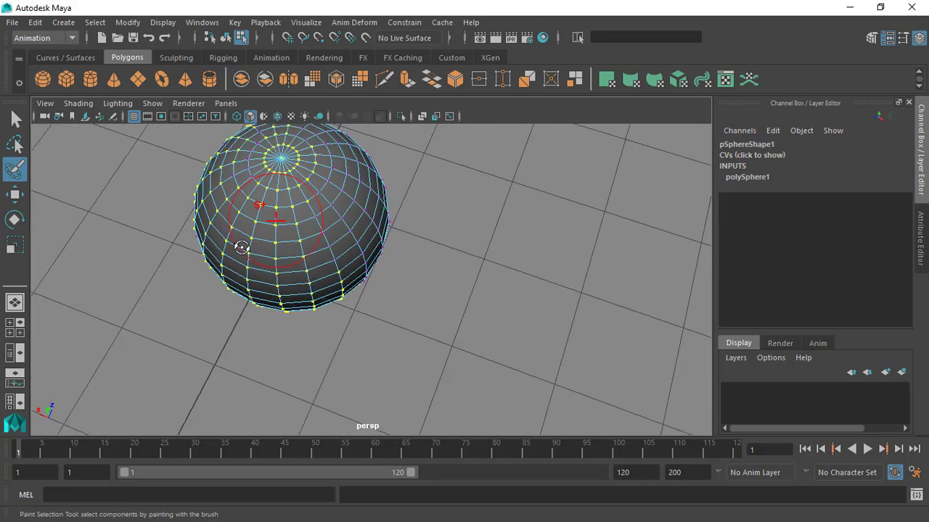
{"action": "mouse_move", "coordinate": [317, 183]}
{"action": "left_mouse_down", "text": "alt"}
{"action": "mouse_move", "coordinate": [290, 253]}
{"action": "mouse_move", "coordinate": [285, 231]}
{"action": "left_mouse_up", "text": "alt"}
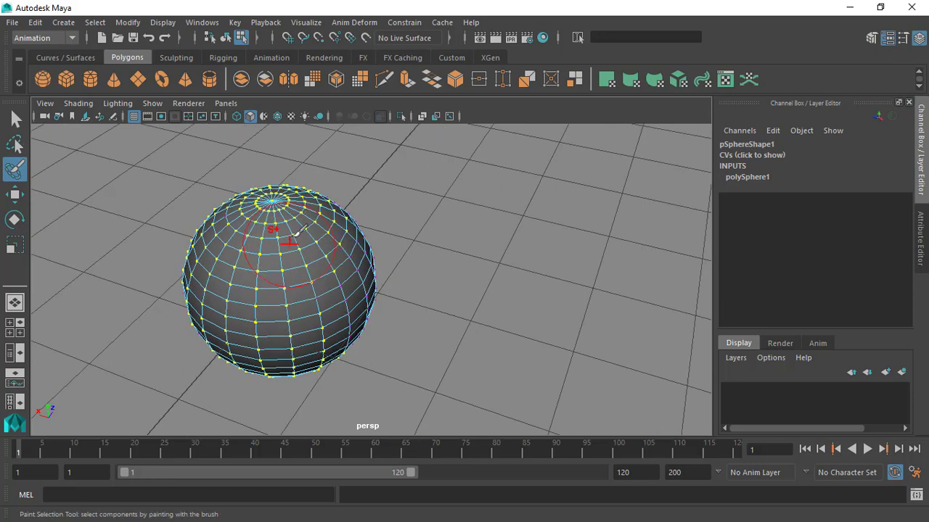
{"action": "middle_click_drag", "start_coordinate": [285, 231], "coordinate": [297, 253], "text": "alt"}
Return the sphere from vertex editing to Object Mode with the Select tool and clear the selection.
{"action": "left_click", "coordinate": [12, 114]}
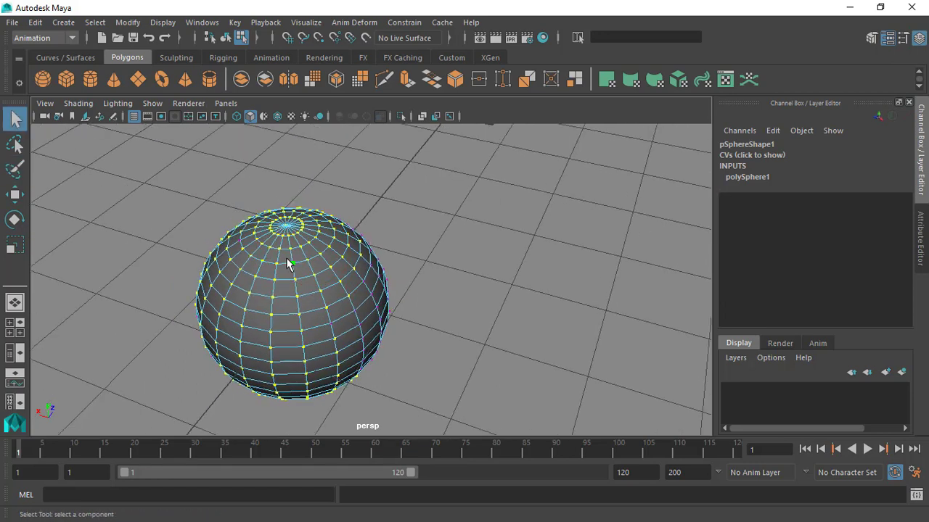
{"action": "left_click_drag", "start_coordinate": [301, 260], "coordinate": [323, 241], "text": "alt"}
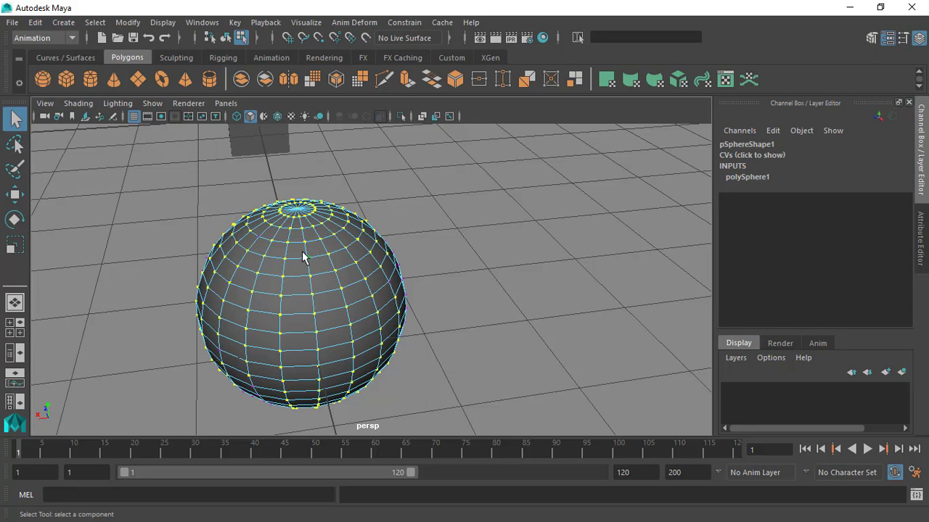
{"action": "right_click", "coordinate": [301, 255]}
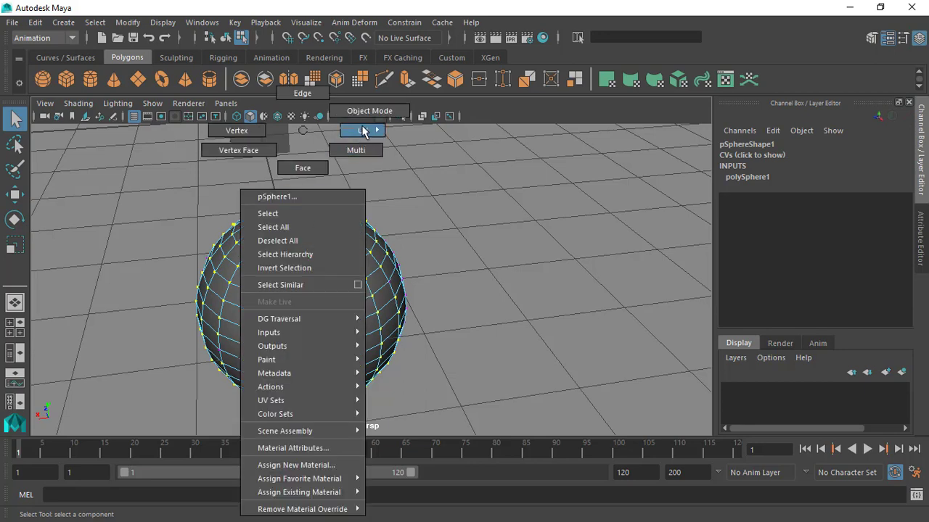
{"action": "mouse_move", "coordinate": [363, 130]}
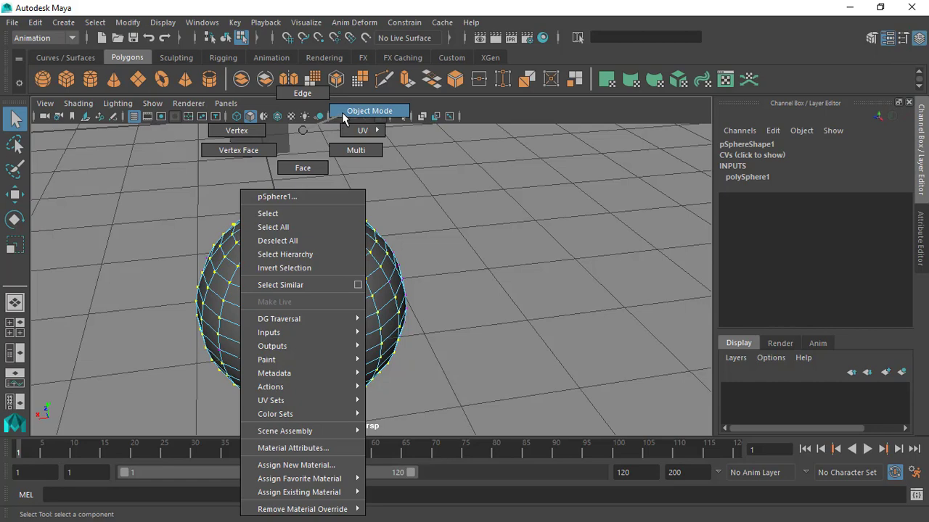
{"action": "left_click", "coordinate": [342, 112]}
{"action": "left_click_drag", "start_coordinate": [354, 243], "coordinate": [323, 251], "text": "alt"}
{"action": "left_click", "coordinate": [321, 195]}
{"action": "right_click_drag", "start_coordinate": [321, 195], "coordinate": [327, 230], "text": "alt"}
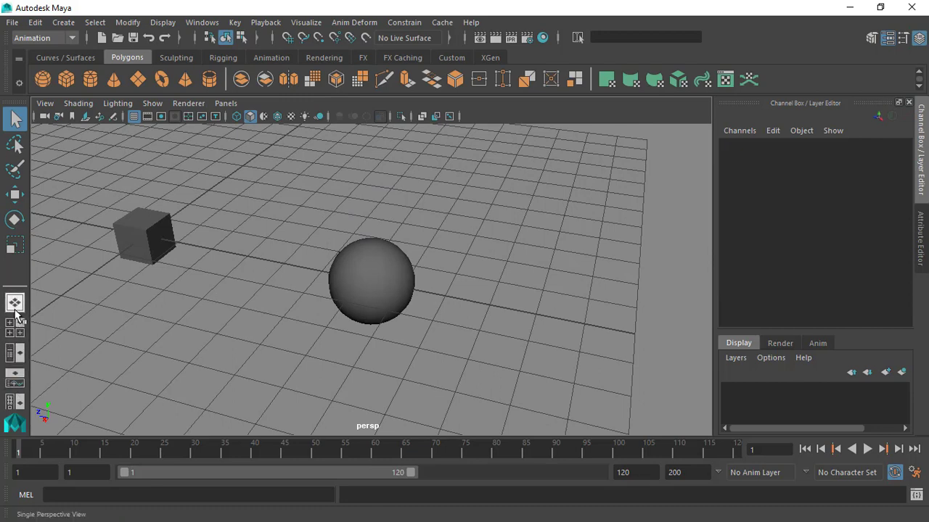
Switch to the four-view layout and adjust the top, front, side and perspective views around the cube and sphere.
{"action": "scroll", "coordinate": [143, 259], "scroll_direction": "down", "scroll_amount": 3}
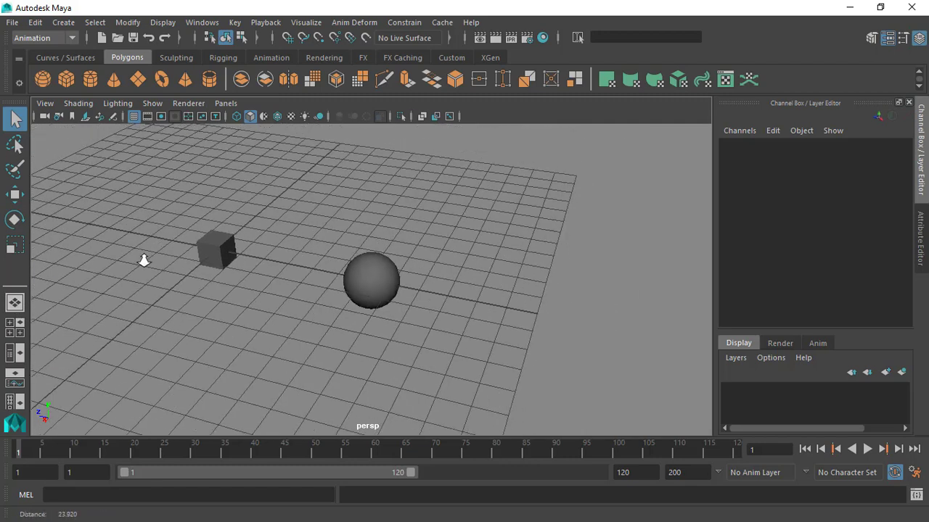
{"action": "left_click", "coordinate": [16, 332]}
{"action": "left_click_drag", "start_coordinate": [401, 228], "coordinate": [479, 205], "text": "alt"}
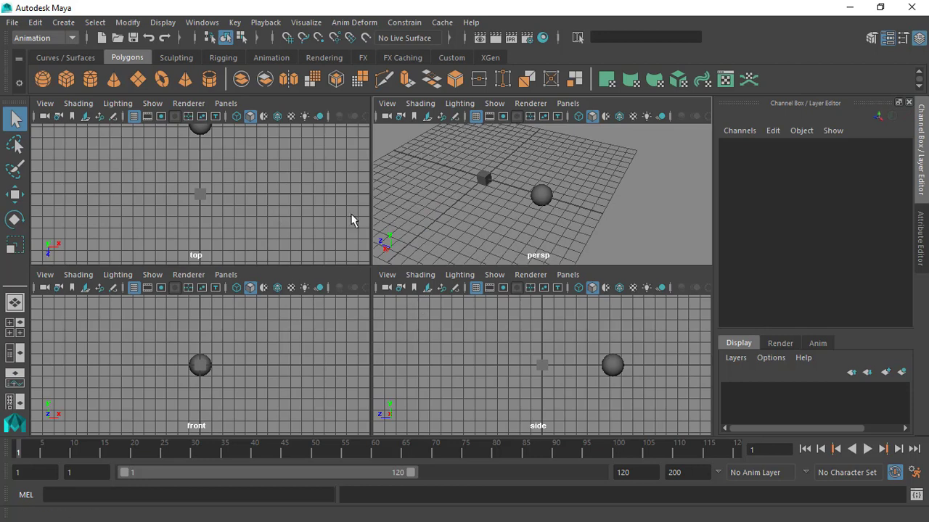
{"action": "right_click_drag", "start_coordinate": [301, 182], "coordinate": [234, 167], "text": "alt"}
{"action": "middle_click_drag", "start_coordinate": [190, 157], "coordinate": [188, 184], "text": "alt"}
{"action": "middle_click_drag", "start_coordinate": [234, 164], "coordinate": [236, 183], "text": "alt"}
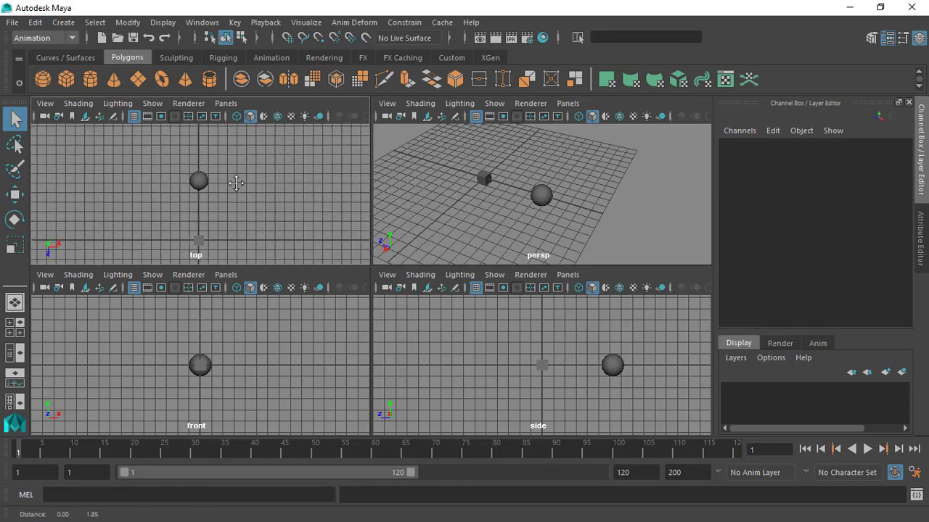
{"action": "right_click_drag", "start_coordinate": [279, 185], "coordinate": [283, 209], "text": "alt"}
{"action": "right_click_drag", "start_coordinate": [260, 368], "coordinate": [240, 358], "text": "alt"}
{"action": "middle_click_drag", "start_coordinate": [240, 358], "coordinate": [233, 350], "text": "alt"}
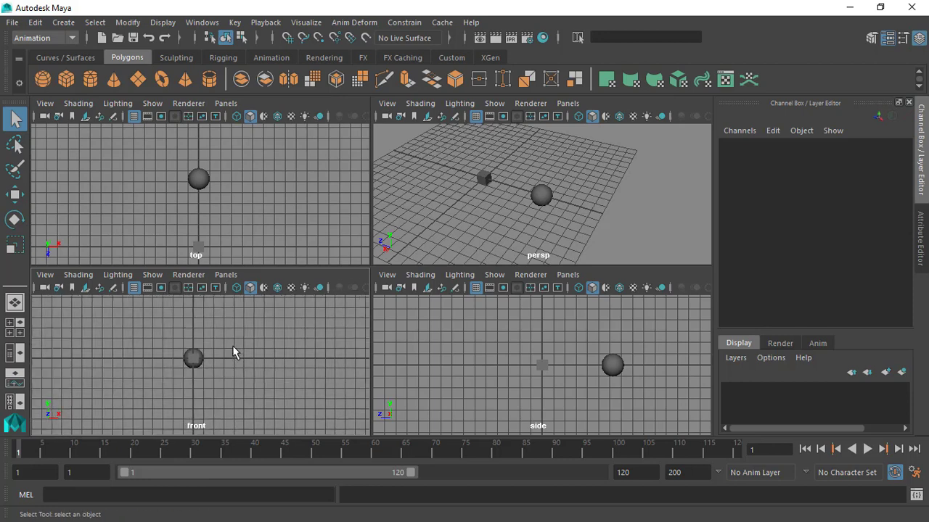
{"action": "right_click_drag", "start_coordinate": [634, 375], "coordinate": [537, 350], "text": "alt"}
{"action": "left_click_drag", "start_coordinate": [549, 204], "coordinate": [492, 203], "text": "alt"}
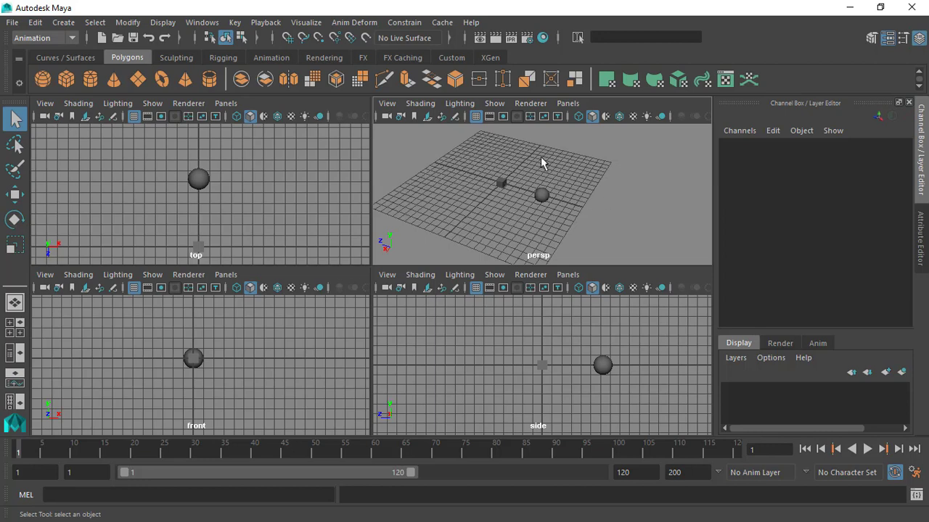
Return to the single perspective layout and change it to the front view, framed on the objects.
{"action": "left_click", "coordinate": [14, 305]}
{"action": "left_click_drag", "start_coordinate": [391, 290], "coordinate": [414, 251], "text": "alt"}
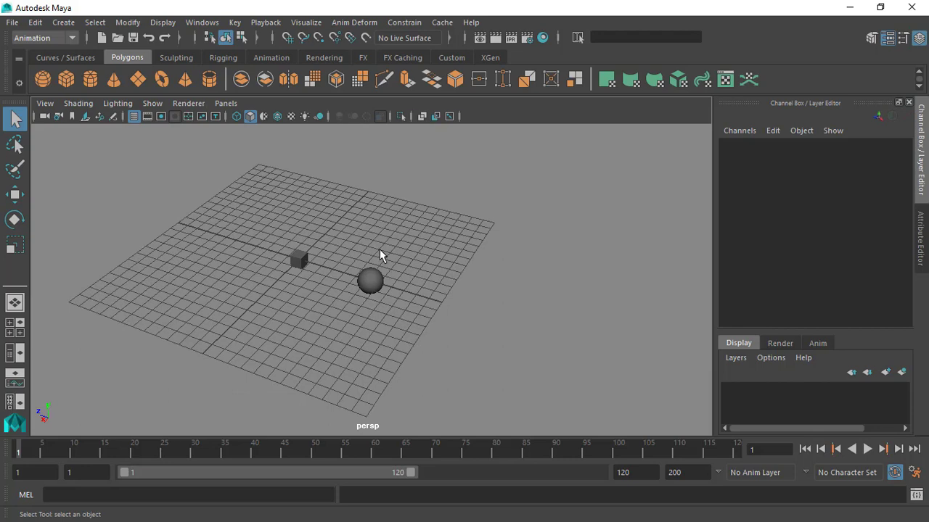
{"action": "key", "text": "space"}
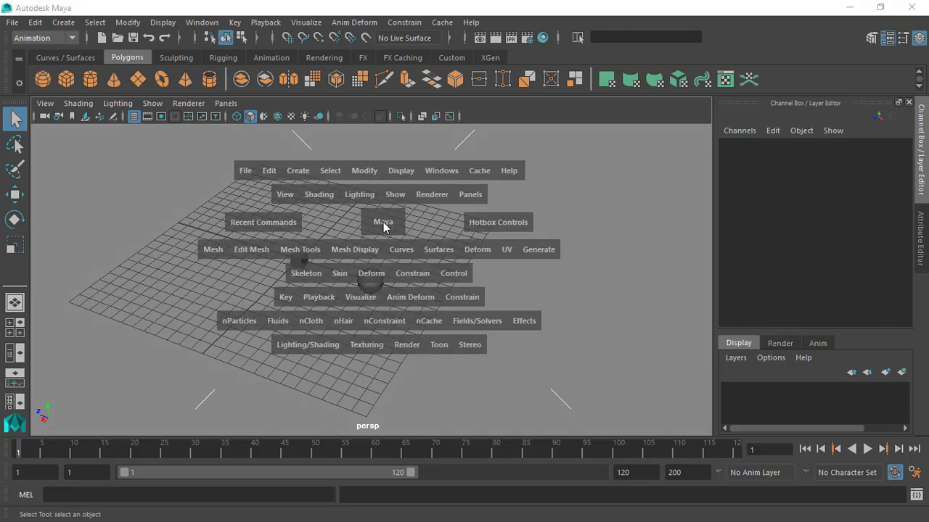
{"action": "left_click", "coordinate": [383, 227]}
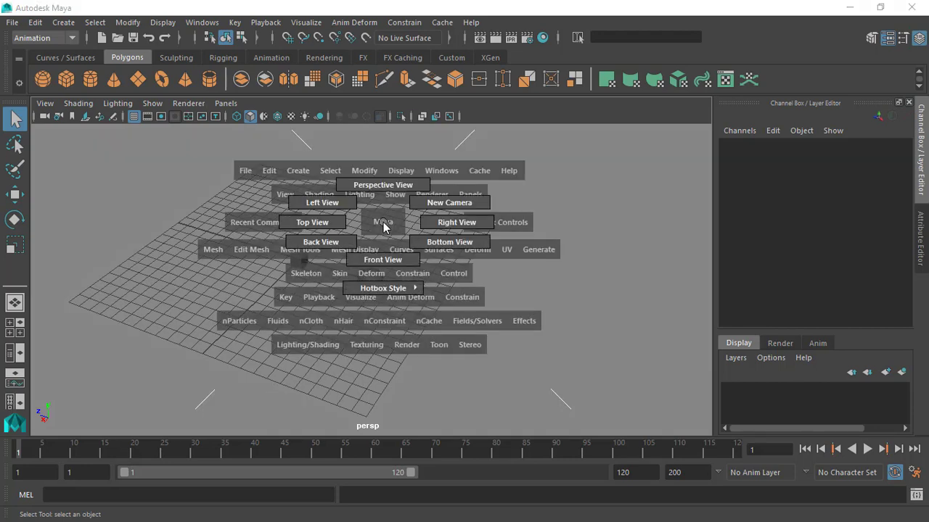
{"action": "left_click_drag", "start_coordinate": [375, 222], "coordinate": [384, 262]}
{"action": "right_click_drag", "start_coordinate": [434, 274], "coordinate": [500, 304], "text": "alt"}
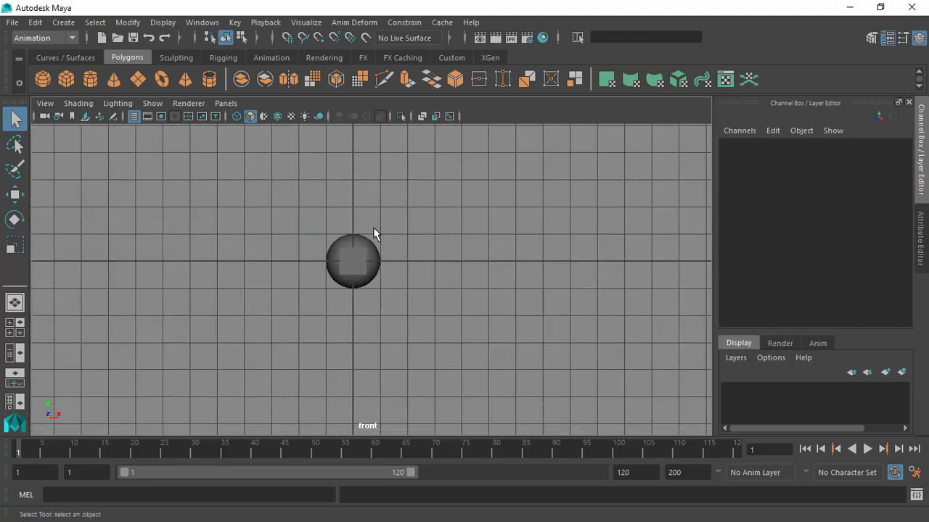
Change the viewport to the top view and bring both the cube and the sphere into frame.
{"action": "key", "text": "space"}
{"action": "left_click_drag", "start_coordinate": [346, 212], "coordinate": [386, 215]}
{"action": "right_click_drag", "start_coordinate": [467, 284], "coordinate": [408, 249], "text": "alt"}
{"action": "middle_click_drag", "start_coordinate": [389, 196], "coordinate": [377, 163], "text": "alt"}
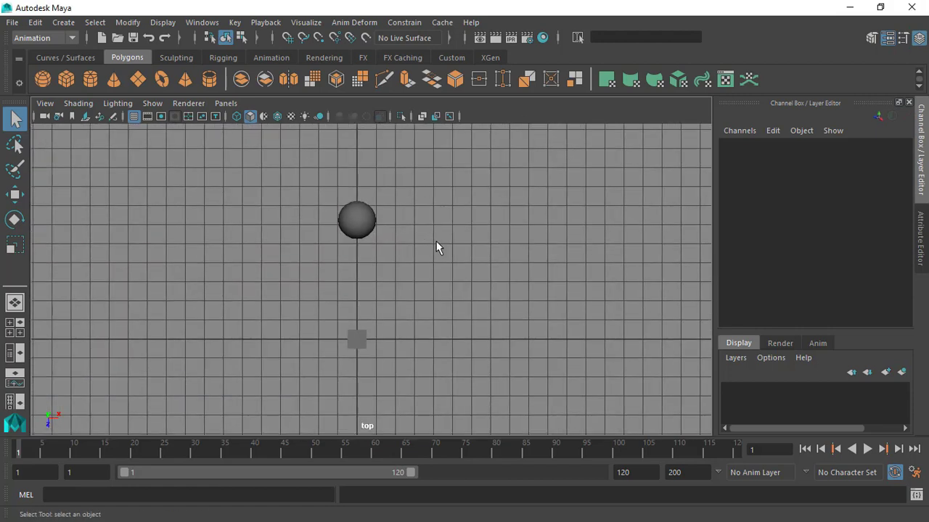
Switch back to the perspective view and inspect the cube and sphere on the grid from several angles.
{"action": "key", "text": "space"}
{"action": "left_click_drag", "start_coordinate": [463, 202], "coordinate": [465, 178]}
{"action": "left_click_drag", "start_coordinate": [445, 233], "coordinate": [394, 212], "text": "alt"}
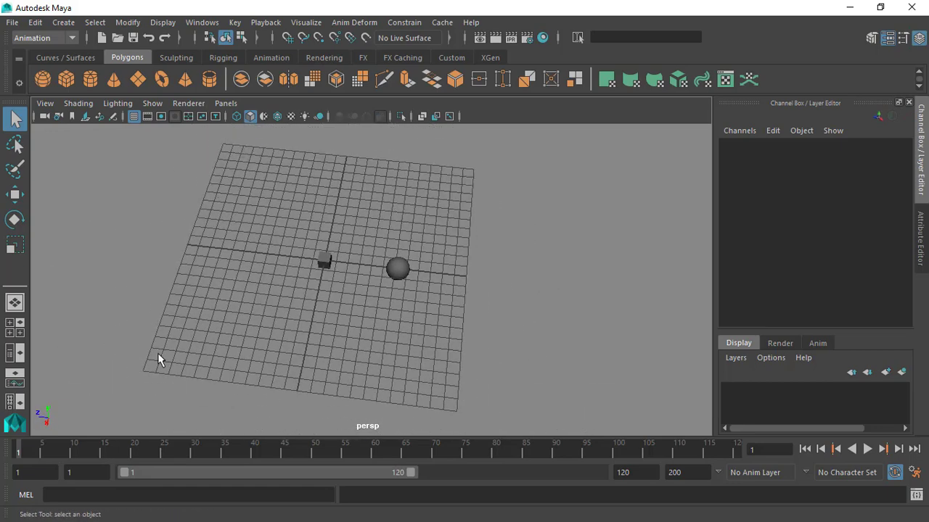
{"action": "left_click_drag", "start_coordinate": [230, 145], "coordinate": [268, 209], "text": "alt"}
{"action": "left_click_drag", "start_coordinate": [411, 266], "coordinate": [453, 263], "text": "alt"}
{"action": "left_click_drag", "start_coordinate": [396, 210], "coordinate": [377, 176], "text": "alt"}
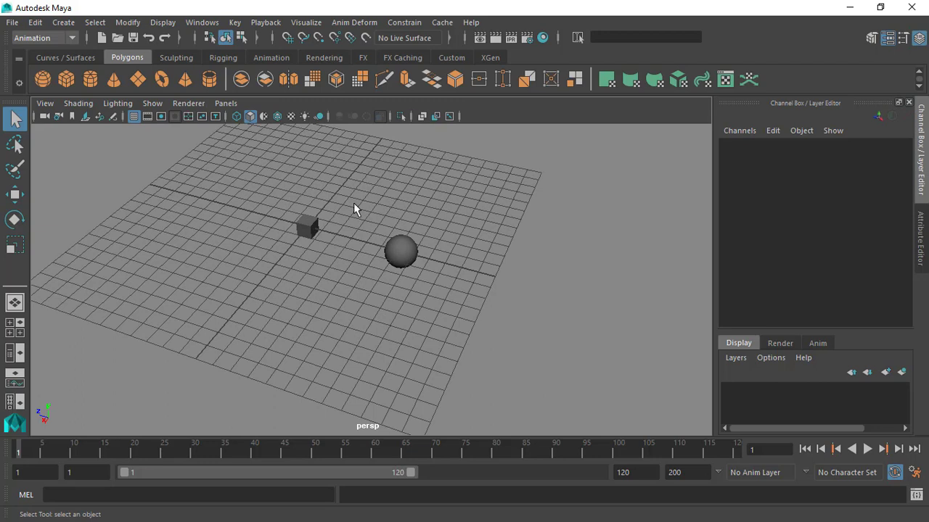
{"action": "mouse_move", "coordinate": [310, 183]}
{"action": "left_mouse_down", "text": "alt"}
{"action": "mouse_move", "coordinate": [334, 187]}
{"action": "mouse_move", "coordinate": [313, 176]}
{"action": "left_mouse_up", "text": "alt"}
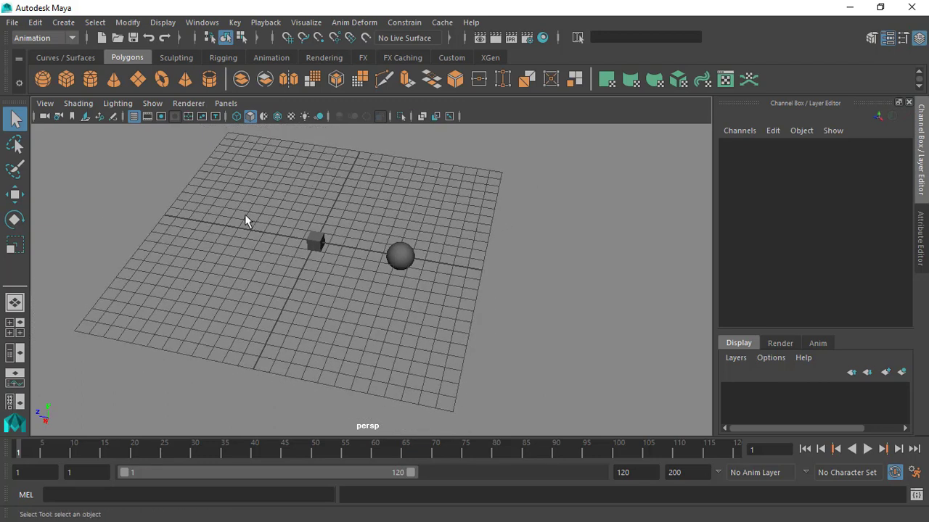
Hide and show the viewport grid several times, leaving it shown.
{"action": "left_click", "coordinate": [135, 117]}
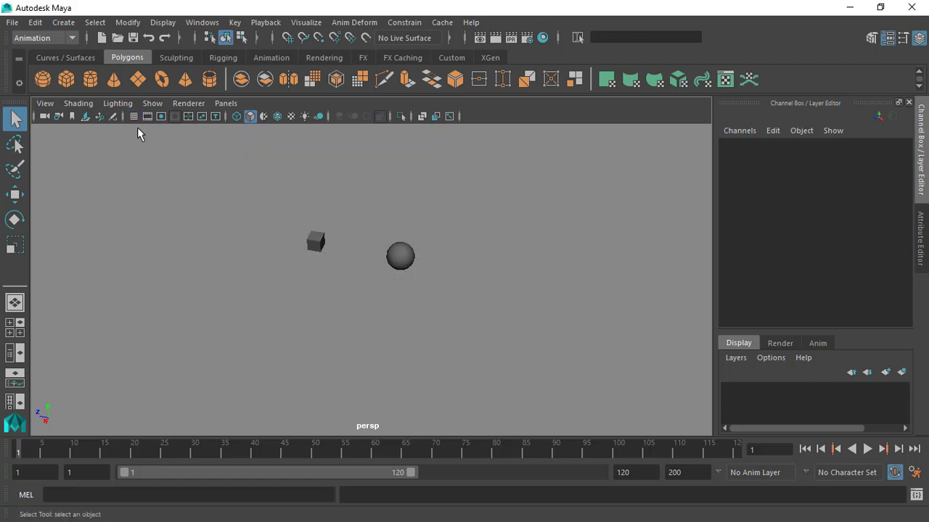
{"action": "left_click", "coordinate": [134, 116]}
{"action": "left_click", "coordinate": [135, 117]}
{"action": "left_click", "coordinate": [134, 118]}
{"action": "left_click", "coordinate": [134, 118]}
{"action": "left_click", "coordinate": [134, 118]}
{"action": "left_click_drag", "start_coordinate": [312, 224], "coordinate": [509, 252], "text": "alt"}
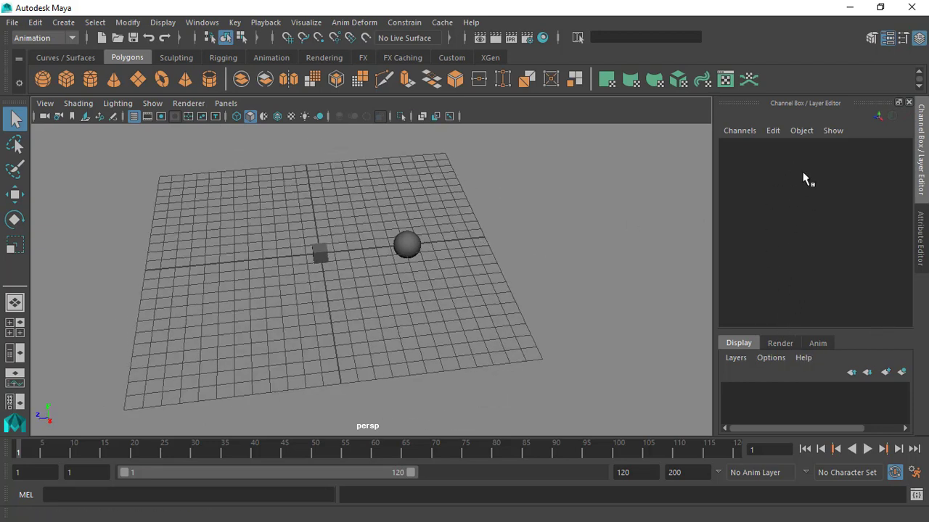
Select the sphere in the perspective view.
{"action": "left_click_drag", "start_coordinate": [648, 156], "coordinate": [507, 170], "text": "alt"}
{"action": "right_click_drag", "start_coordinate": [488, 203], "coordinate": [551, 252], "text": "alt"}
{"action": "left_click", "coordinate": [445, 233]}
{"action": "middle_click_drag", "start_coordinate": [551, 258], "coordinate": [526, 262], "text": "alt"}
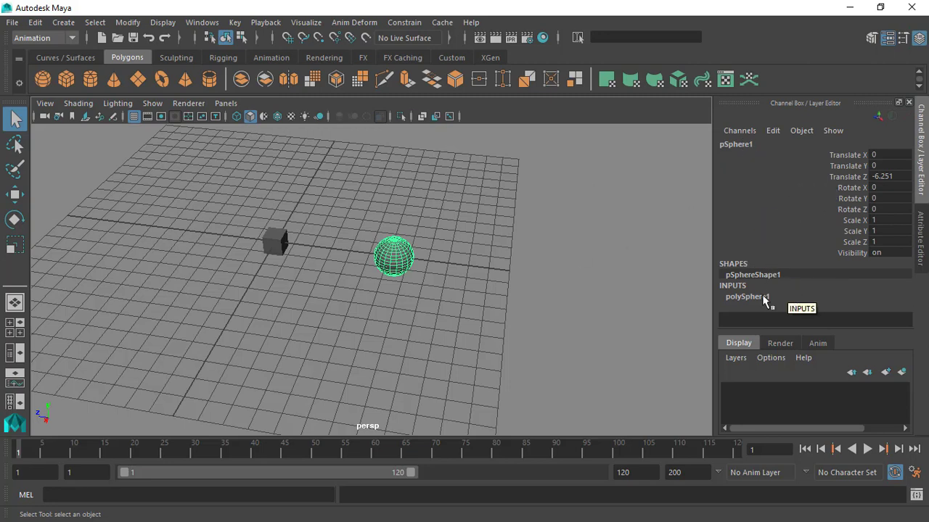
Expand the sphere's polySphere1 input attributes with the sphere framed close up.
{"action": "right_click_drag", "start_coordinate": [466, 258], "coordinate": [516, 330], "text": "alt"}
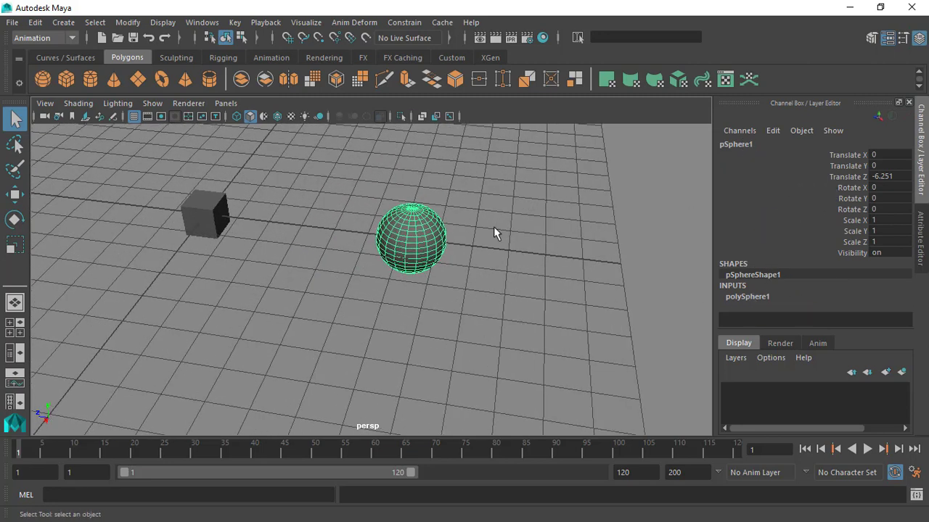
{"action": "left_click_drag", "start_coordinate": [556, 224], "coordinate": [493, 201], "text": "alt"}
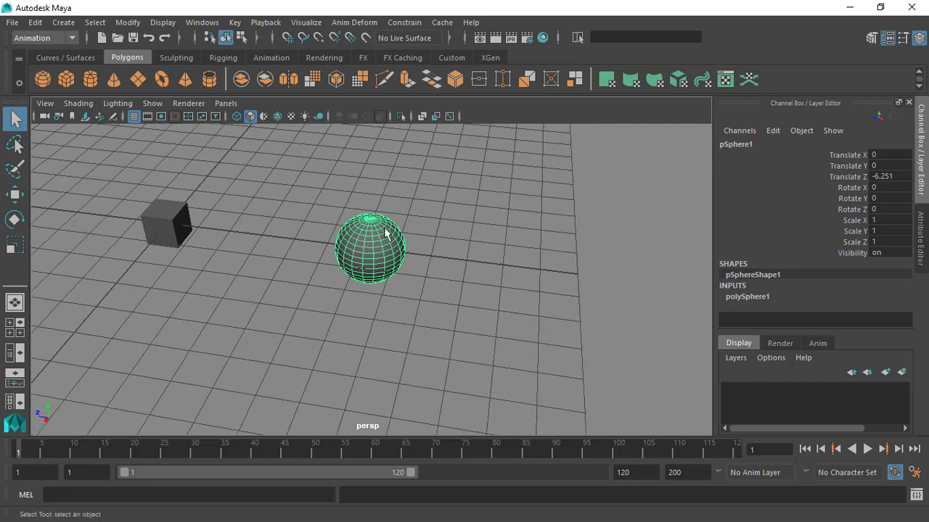
{"action": "right_click_drag", "start_coordinate": [385, 233], "coordinate": [491, 312], "text": "alt"}
{"action": "right_click_drag", "start_coordinate": [491, 214], "coordinate": [485, 284], "text": "alt"}
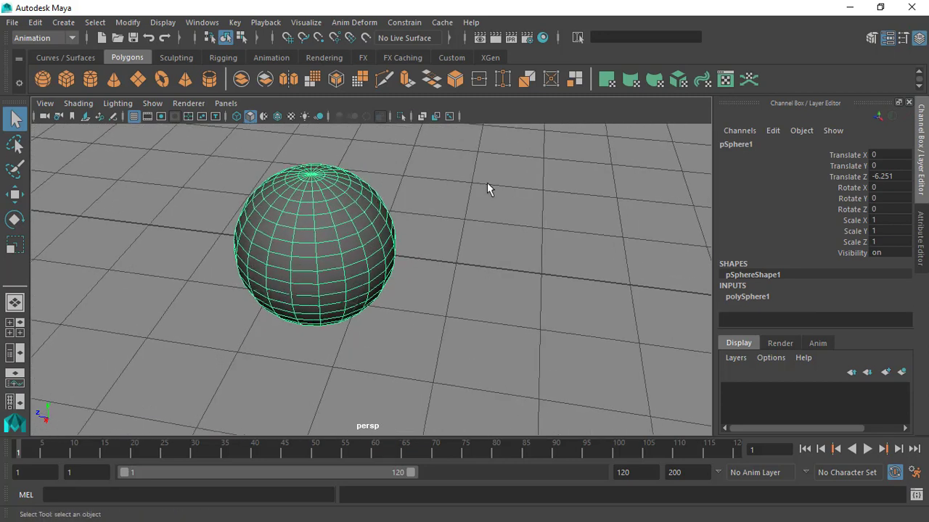
{"action": "left_click", "coordinate": [737, 298]}
{"action": "scroll", "coordinate": [777, 293], "scroll_direction": "down", "scroll_amount": 1}
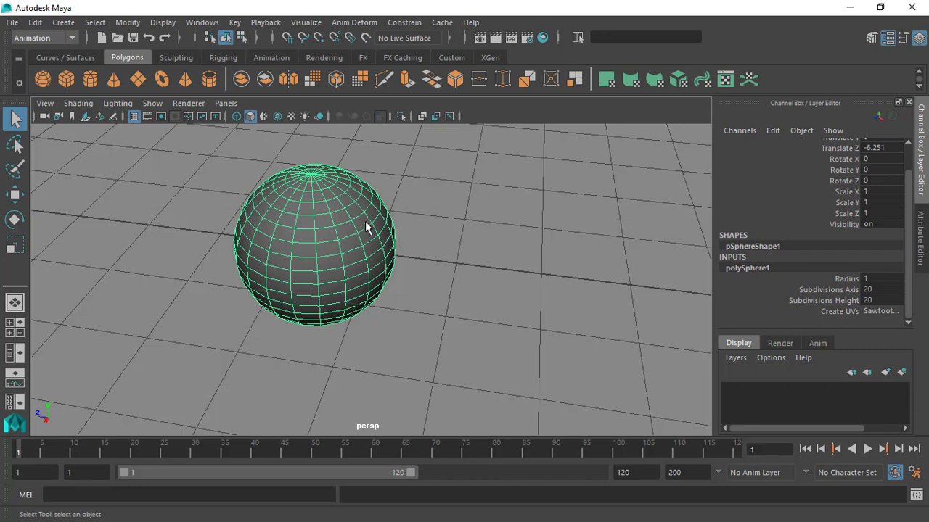
Increase the sphere's Radius to 2.58 by interactively sliding the value in the viewport.
{"action": "left_click", "coordinate": [848, 282]}
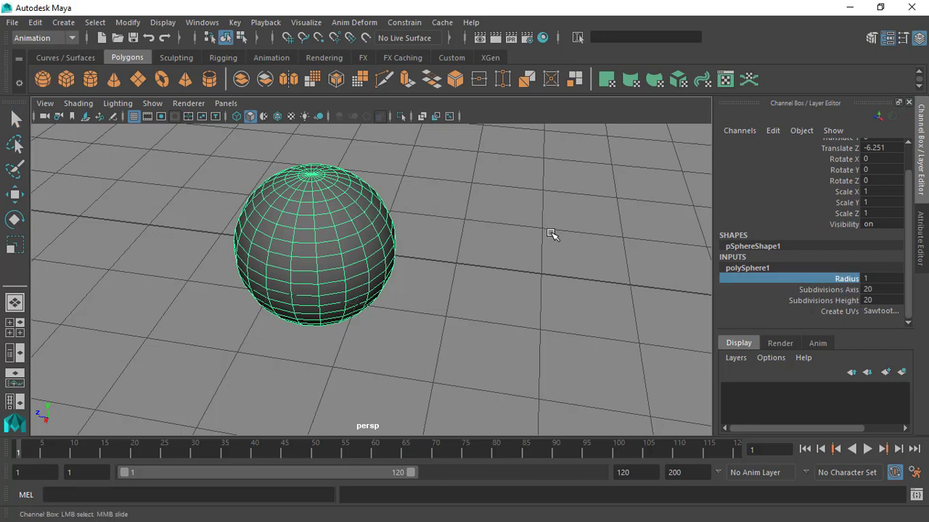
{"action": "middle_click_drag", "start_coordinate": [545, 245], "coordinate": [534, 240]}
{"action": "right_click_drag", "start_coordinate": [535, 240], "coordinate": [503, 253], "text": "alt"}
{"action": "middle_click_drag", "start_coordinate": [504, 254], "coordinate": [61, 286]}
Reduce the sphere's Subdivisions Axis to 12 and Subdivisions Height to 8.
{"action": "left_click", "coordinate": [838, 291]}
{"action": "left_click", "coordinate": [827, 301]}
{"action": "middle_click_drag", "start_coordinate": [580, 253], "coordinate": [289, 240]}
{"action": "middle_click_drag", "start_coordinate": [599, 229], "coordinate": [42, 238]}
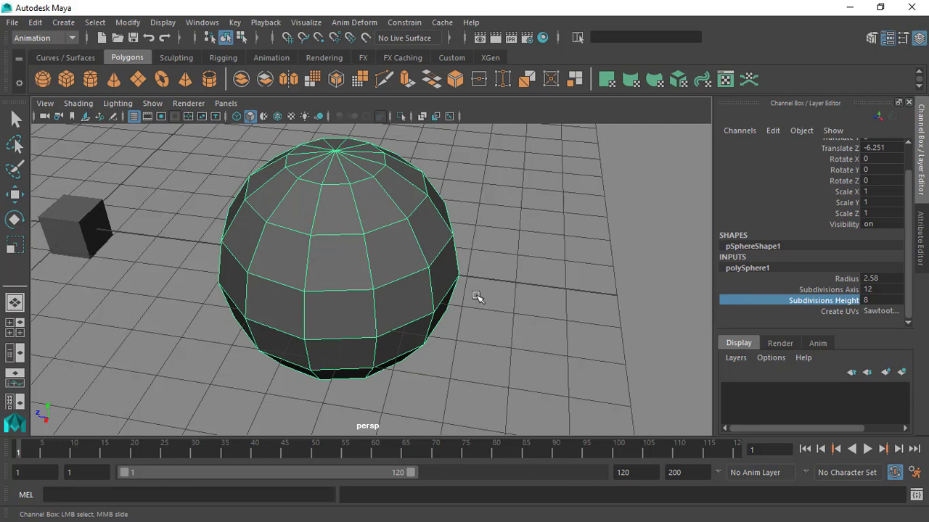
{"action": "middle_click_drag", "start_coordinate": [539, 313], "coordinate": [567, 305]}
Review the sphere's translate, rotate, scale and visibility channels together with its polySphere1 input attributes.
{"action": "scroll", "coordinate": [585, 299], "scroll_direction": "down", "scroll_amount": 3}
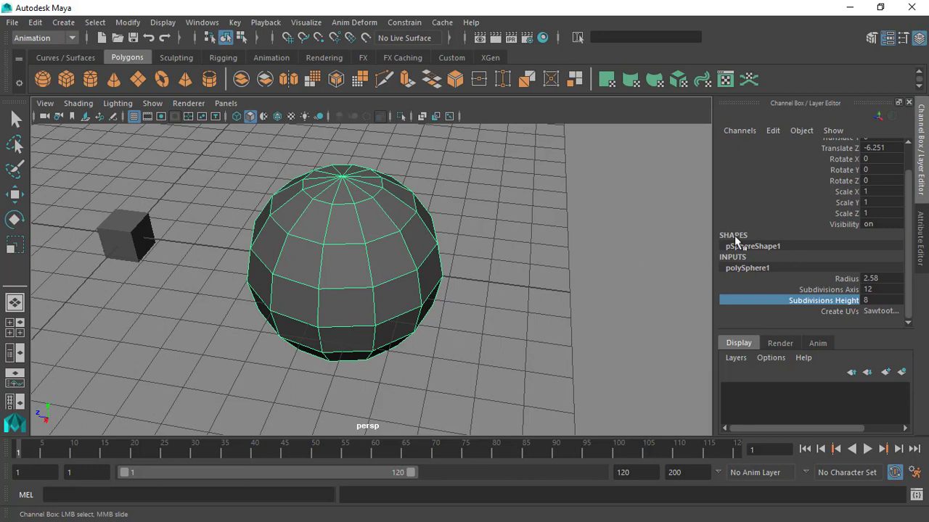
{"action": "scroll", "coordinate": [796, 261], "scroll_direction": "up", "scroll_amount": 2}
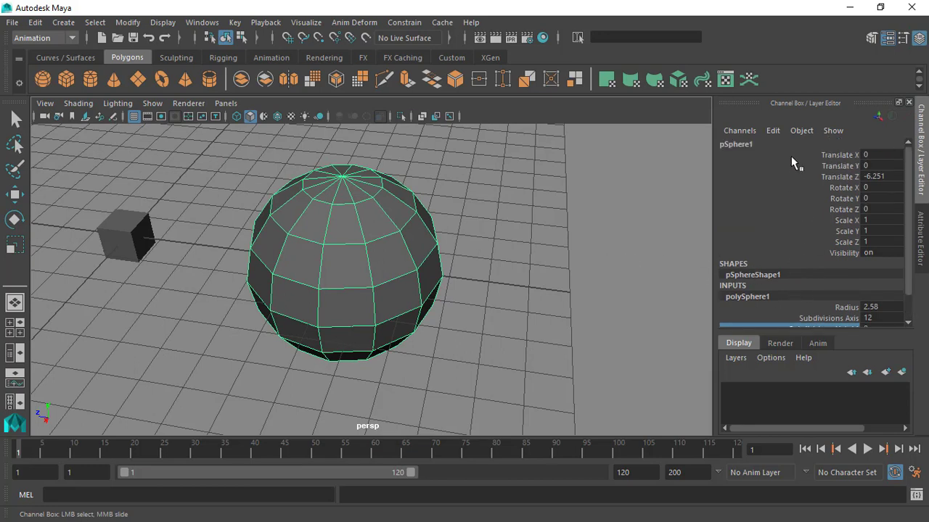
{"action": "scroll", "coordinate": [796, 272], "scroll_direction": "down", "scroll_amount": 2}
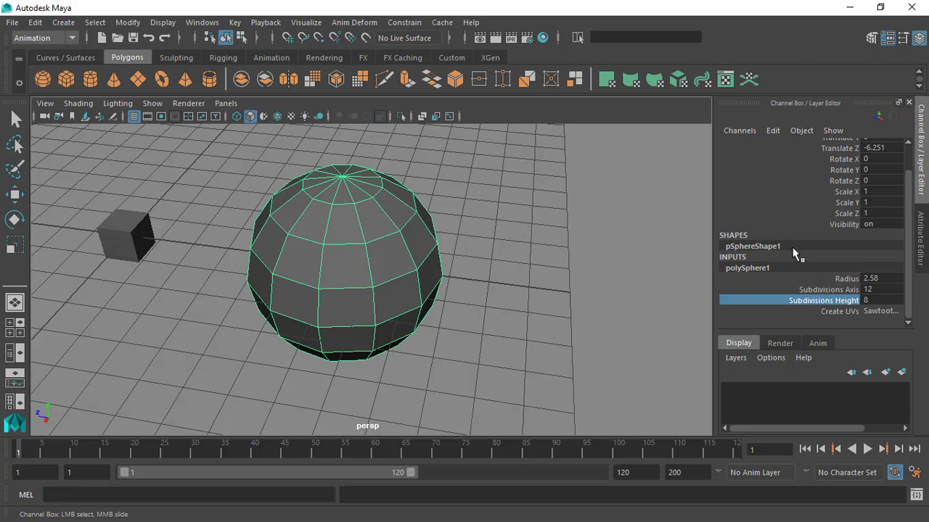
{"action": "scroll", "coordinate": [794, 246], "scroll_direction": "up", "scroll_amount": 2}
{"action": "left_click_drag", "start_coordinate": [460, 209], "coordinate": [613, 237], "text": "alt"}
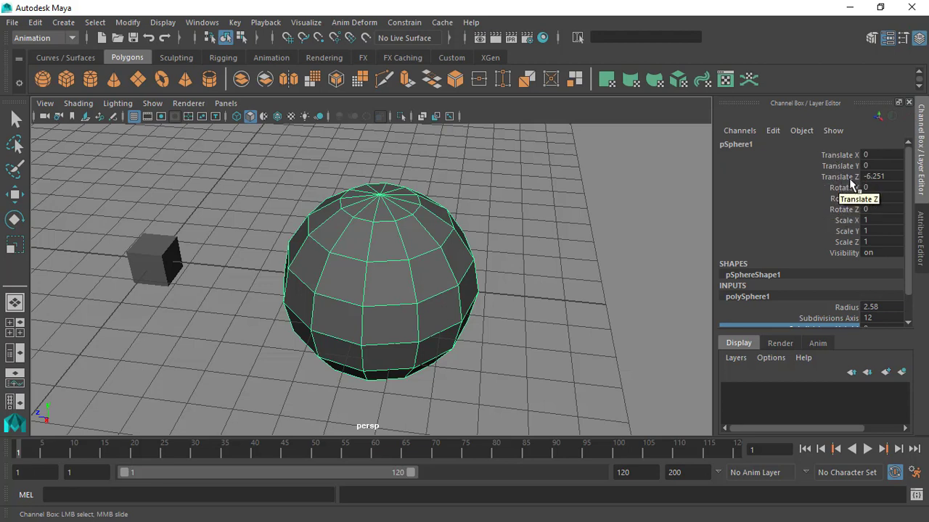
{"action": "scroll", "coordinate": [619, 212], "scroll_direction": "down", "scroll_amount": 2}
{"action": "middle_click_drag", "start_coordinate": [546, 229], "coordinate": [540, 222], "text": "alt"}
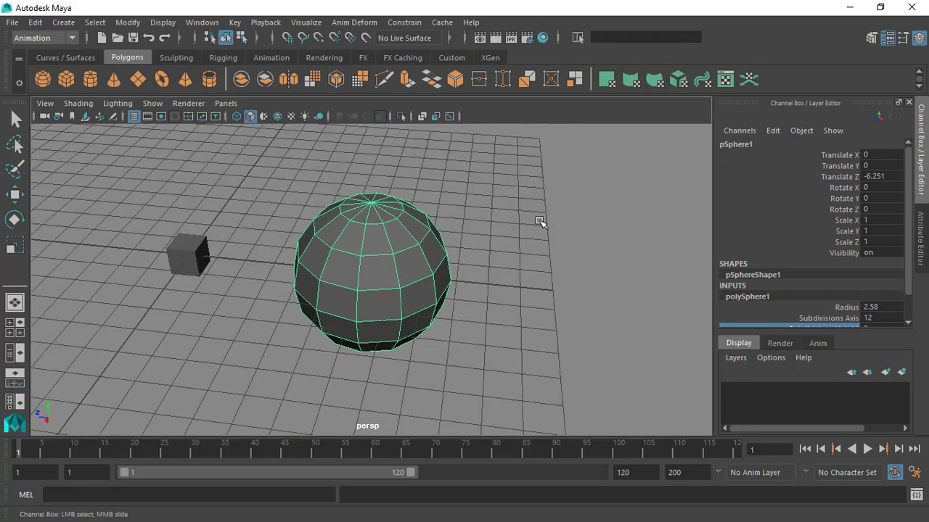
Move the sphere along its Z and Y axes to Translate Y 0.878 and Translate Z -6.053.
{"action": "left_click", "coordinate": [431, 269]}
{"action": "key", "text": "w"}
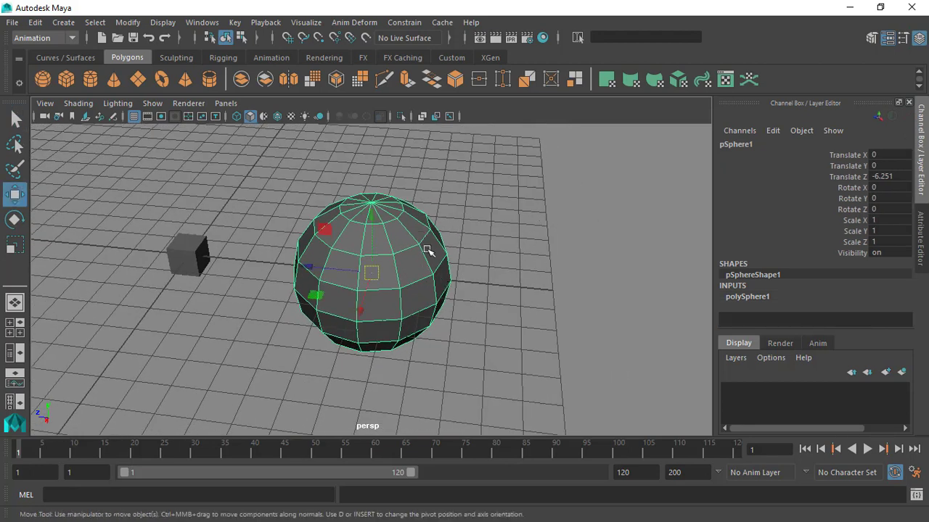
{"action": "mouse_move", "coordinate": [332, 270]}
{"action": "left_mouse_down"}
{"action": "mouse_move", "coordinate": [415, 290]}
{"action": "mouse_move", "coordinate": [311, 271]}
{"action": "mouse_move", "coordinate": [349, 274]}
{"action": "left_mouse_up"}
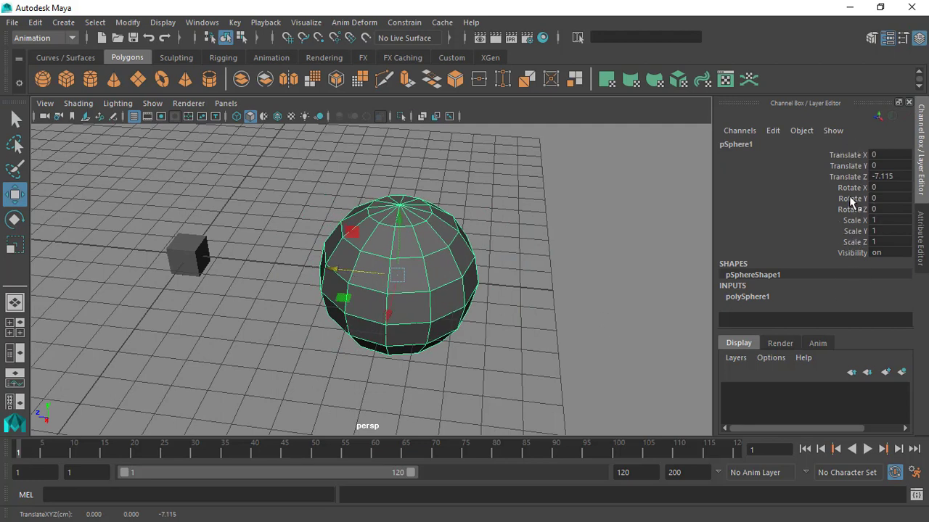
{"action": "left_click_drag", "start_coordinate": [404, 226], "coordinate": [404, 158]}
{"action": "left_click_drag", "start_coordinate": [353, 171], "coordinate": [414, 280]}
Rotate the sphere to X -17.135, Y 6.438 and Z -42.39, and scale it uniformly to 1.223.
{"action": "key", "text": "e"}
{"action": "key", "text": "r"}
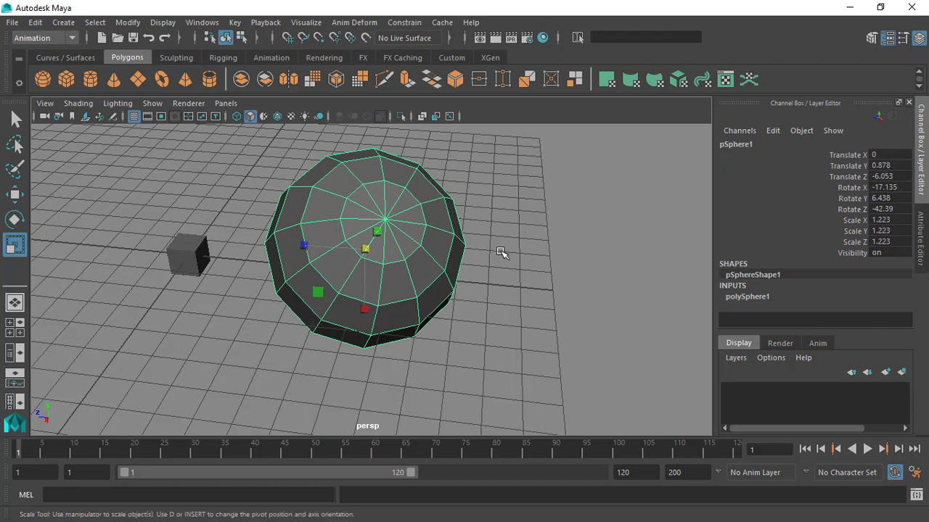
Undo the sphere's scaling, its rotation and its most recent moves.
{"action": "left_click_drag", "start_coordinate": [504, 253], "coordinate": [487, 250], "text": "alt"}
{"action": "left_click_drag", "start_coordinate": [512, 213], "coordinate": [516, 161], "text": "alt"}
{"action": "key", "text": "ctrl+z"}
{"action": "key", "text": "ctrl+z"}
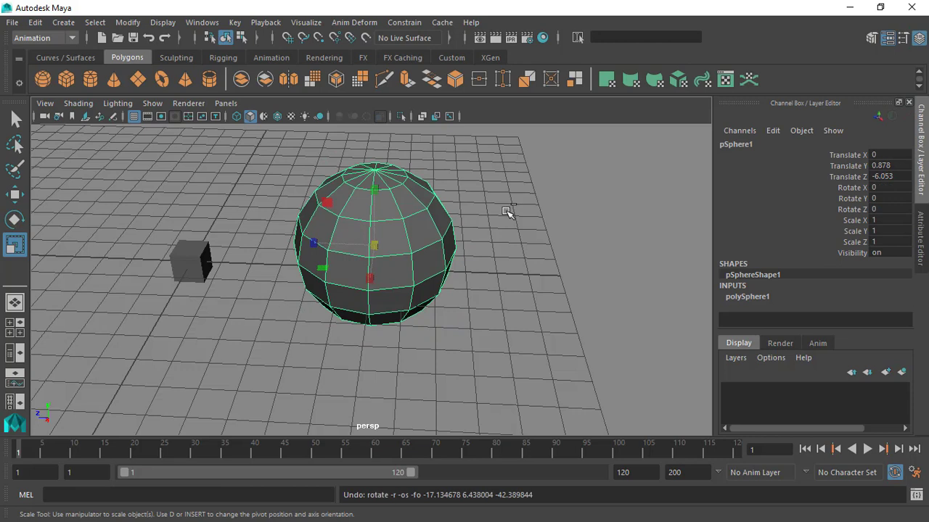
{"action": "key", "text": "ctrl+z"}
{"action": "key", "text": "ctrl+z"}
{"action": "key", "text": "ctrl+z"}
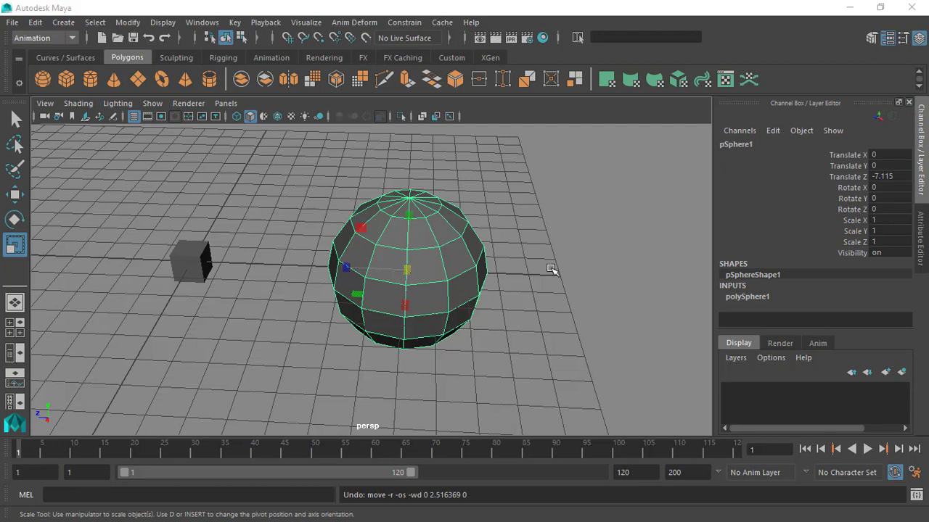
Redo the sphere's undone moves up to Translate Y 1.302 and Translate Z -6.304.
{"action": "left_click_drag", "start_coordinate": [572, 307], "coordinate": [551, 216], "text": "alt"}
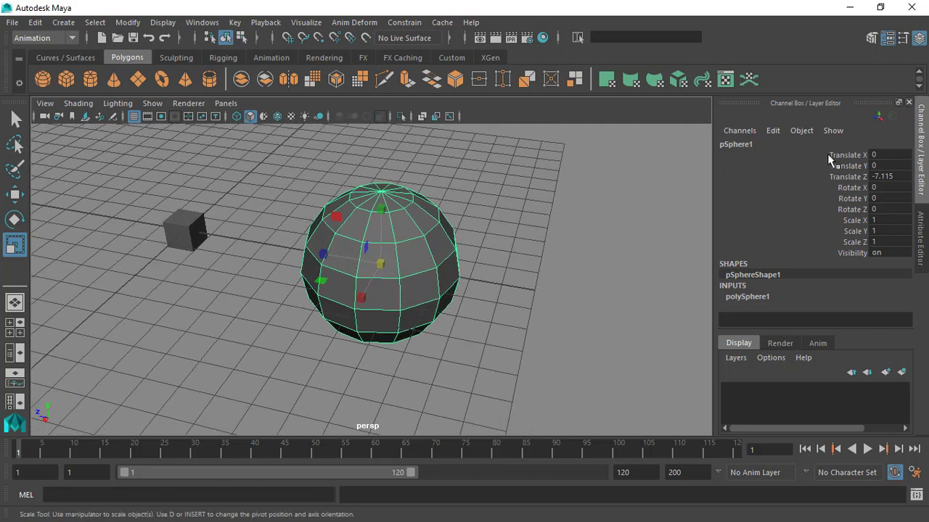
{"action": "key", "text": "shift+z"}
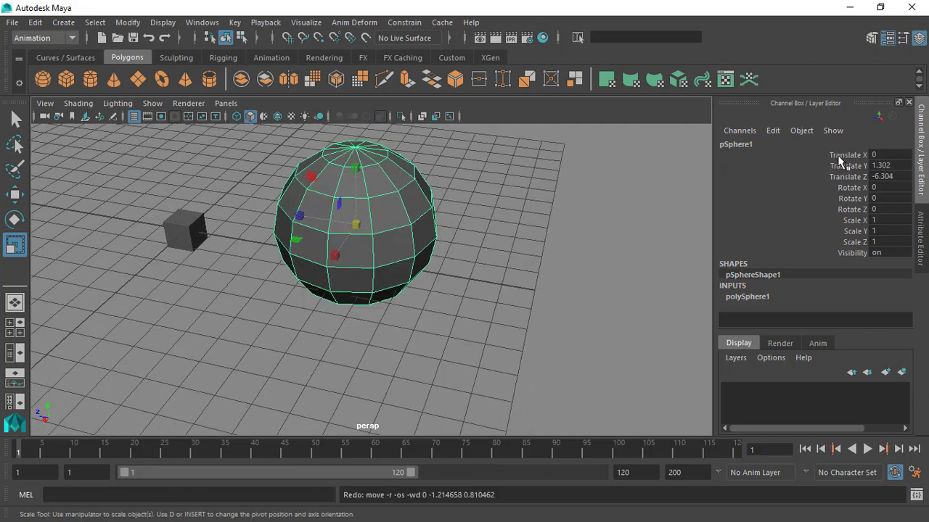
{"action": "left_click_drag", "start_coordinate": [586, 220], "coordinate": [497, 180], "text": "alt"}
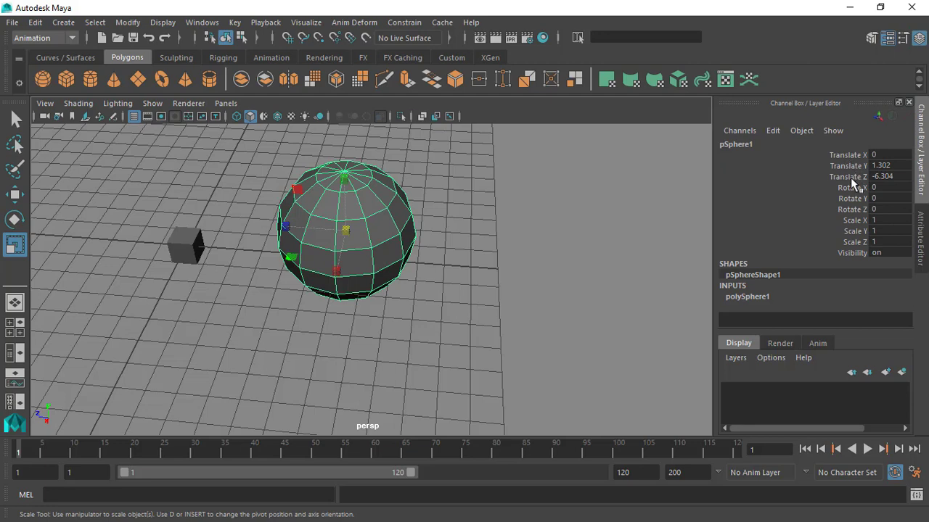
{"action": "left_click_drag", "start_coordinate": [553, 208], "coordinate": [555, 204], "text": "alt"}
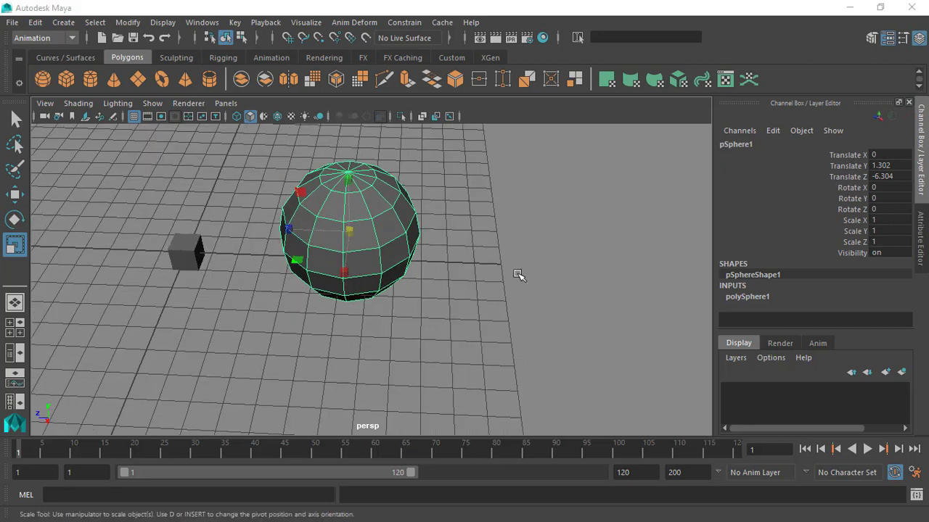
Key the sphere's translate channels at frame 1, and shorten the playback range to end at frame 31.
{"action": "key", "text": "shift+w"}
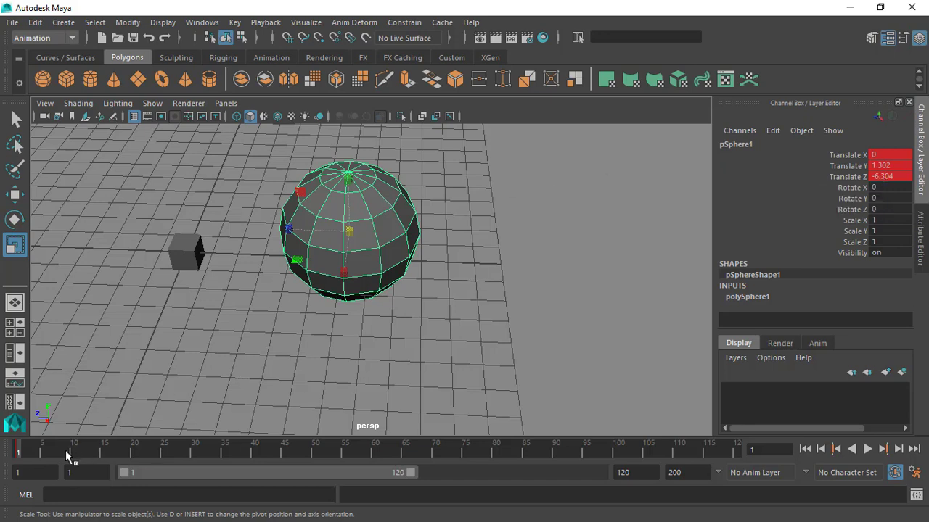
{"action": "key", "text": "alt+v"}
{"action": "left_click_drag", "start_coordinate": [63, 454], "coordinate": [16, 452]}
{"action": "left_click_drag", "start_coordinate": [24, 453], "coordinate": [72, 457]}
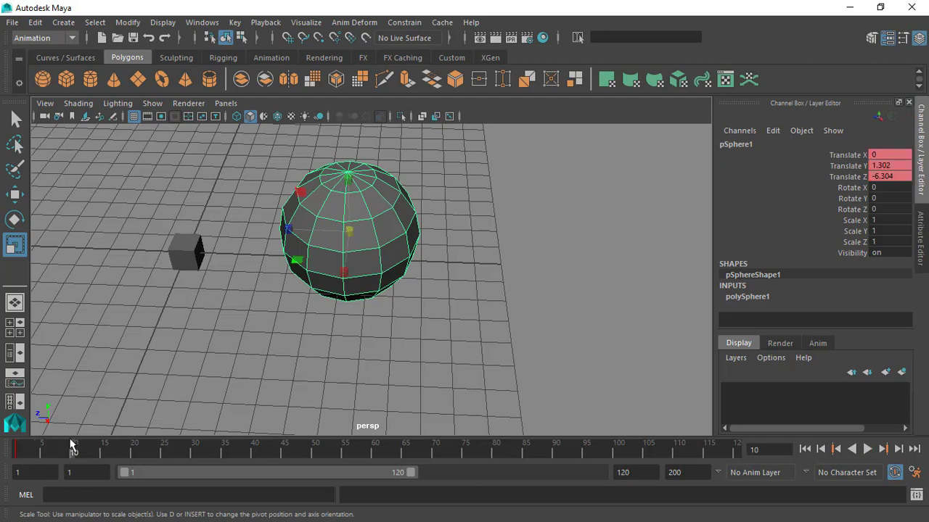
{"action": "left_click_drag", "start_coordinate": [414, 473], "coordinate": [189, 485]}
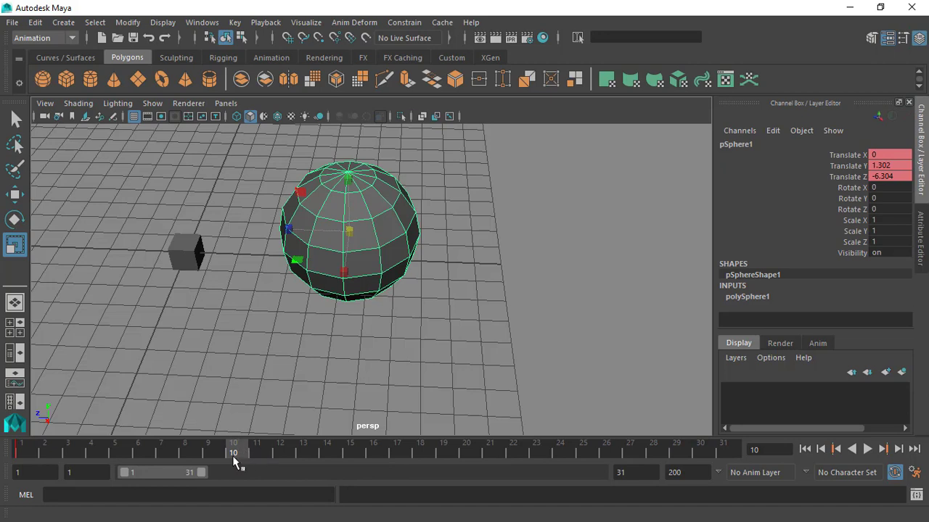
With automatic keyframing on, move the sphere along Z to Translate Z -14.867 at frame 10.
{"action": "left_click", "coordinate": [894, 473]}
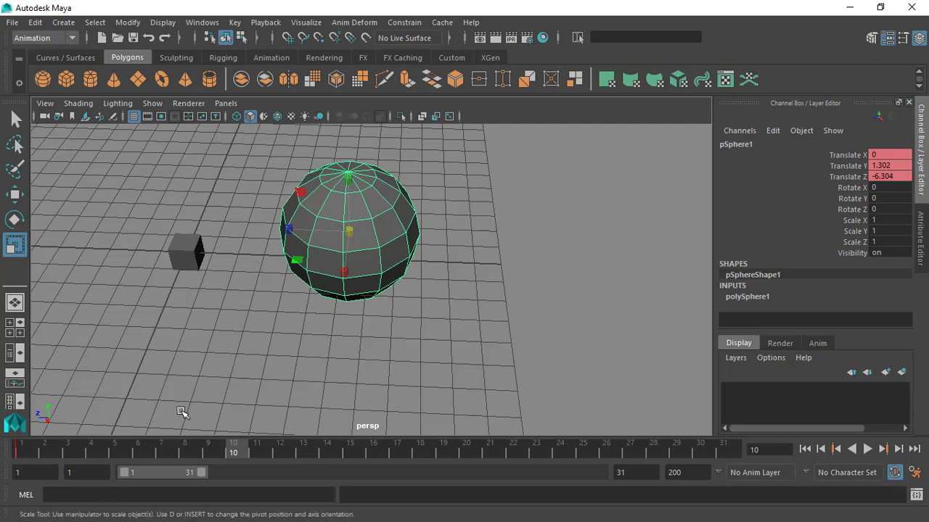
{"action": "key", "text": "w"}
{"action": "left_click_drag", "start_coordinate": [296, 239], "coordinate": [534, 264]}
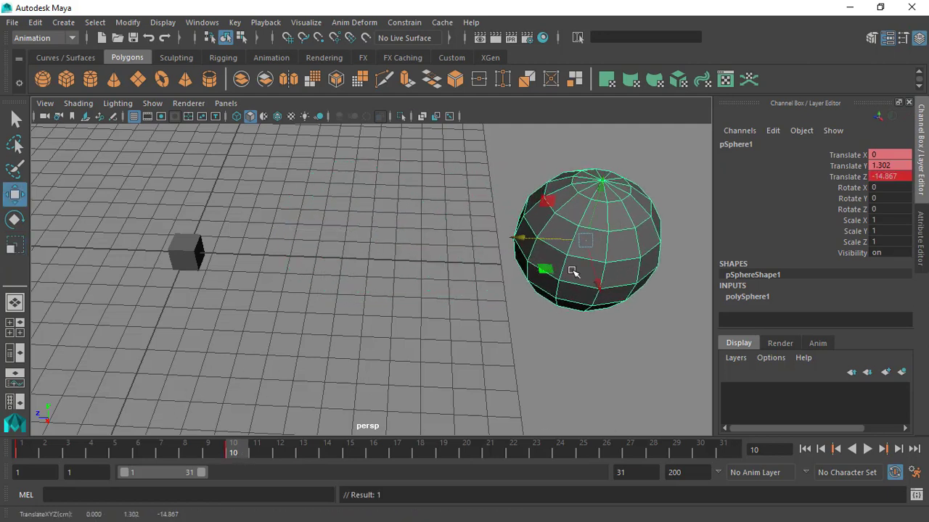
{"action": "middle_click_drag", "start_coordinate": [570, 269], "coordinate": [523, 290], "text": "alt"}
{"action": "left_click_drag", "start_coordinate": [523, 289], "coordinate": [532, 272], "text": "alt"}
{"action": "middle_click_drag", "start_coordinate": [564, 225], "coordinate": [537, 239], "text": "alt"}
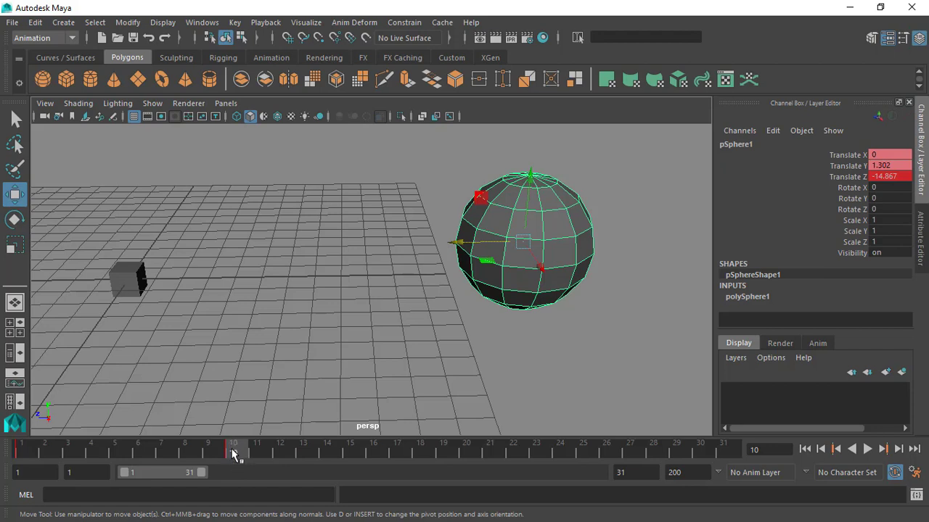
Play back and scrub the sphere's motion between frames 1 and 10.
{"action": "key", "text": "alt+v"}
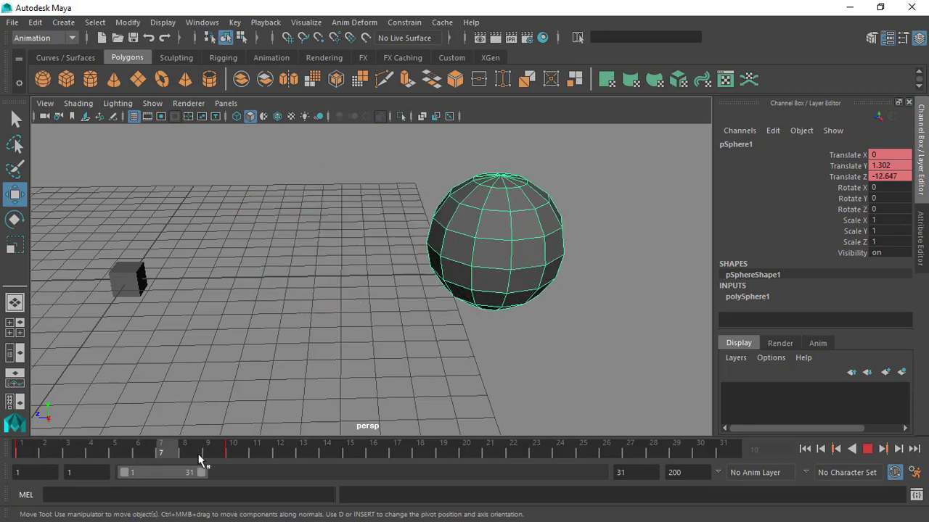
{"action": "mouse_move", "coordinate": [86, 462]}
{"action": "left_mouse_down"}
{"action": "mouse_move", "coordinate": [58, 460]}
{"action": "mouse_move", "coordinate": [210, 452]}
{"action": "mouse_move", "coordinate": [46, 456]}
{"action": "mouse_move", "coordinate": [232, 455]}
{"action": "mouse_move", "coordinate": [28, 455]}
{"action": "mouse_move", "coordinate": [234, 458]}
{"action": "mouse_move", "coordinate": [21, 450]}
{"action": "mouse_move", "coordinate": [234, 456]}
{"action": "mouse_move", "coordinate": [17, 447]}
{"action": "mouse_move", "coordinate": [263, 458]}
{"action": "mouse_move", "coordinate": [17, 458]}
{"action": "left_mouse_up"}
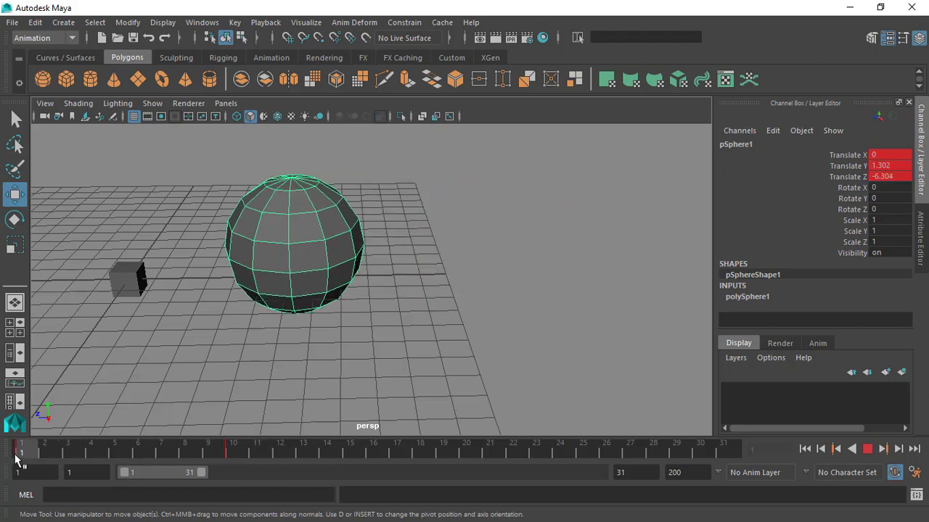
{"action": "left_click", "coordinate": [230, 451]}
{"action": "right_click_drag", "start_coordinate": [406, 357], "coordinate": [425, 276], "text": "alt"}
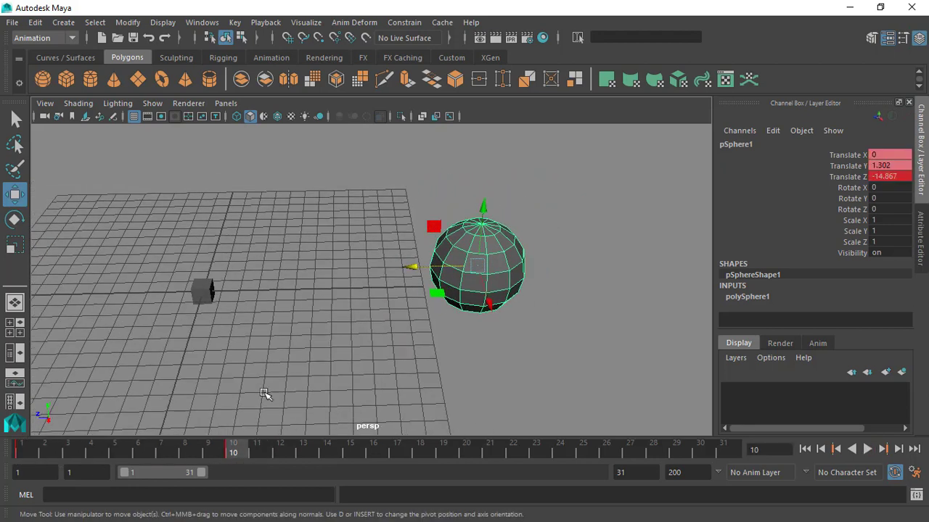
{"action": "left_click", "coordinate": [82, 459]}
{"action": "left_click_drag", "start_coordinate": [82, 459], "coordinate": [37, 459]}
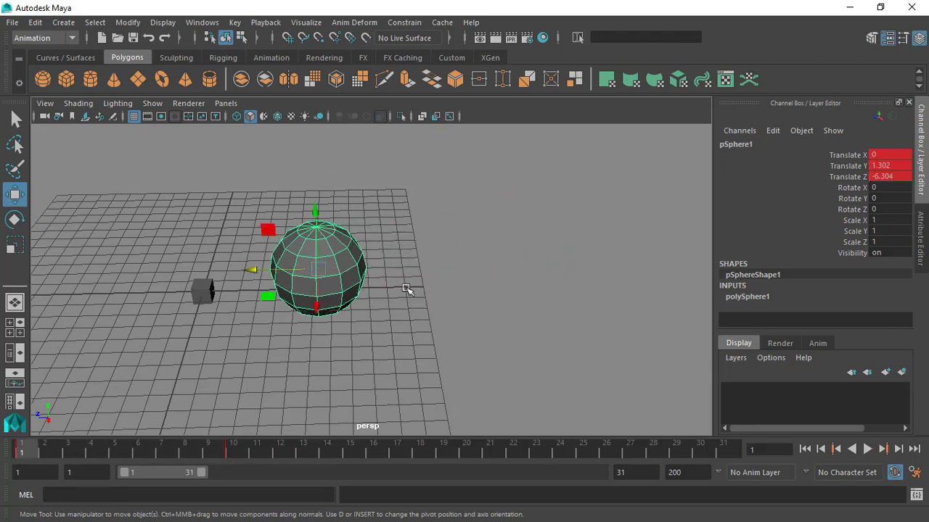
Go to frame 16 and keyframe the sphere at a new position farther from the cube.
{"action": "left_click", "coordinate": [125, 454]}
{"action": "left_click_drag", "start_coordinate": [125, 454], "coordinate": [375, 449]}
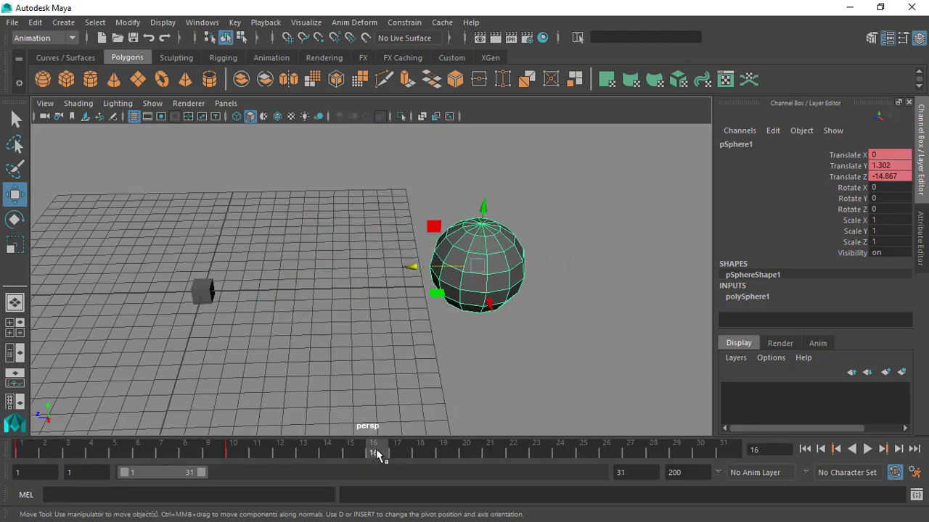
{"action": "middle_click_drag", "start_coordinate": [518, 302], "coordinate": [470, 321], "text": "alt"}
{"action": "left_click_drag", "start_coordinate": [438, 202], "coordinate": [504, 250], "text": "alt"}
{"action": "middle_click_drag", "start_coordinate": [504, 251], "coordinate": [432, 256], "text": "alt"}
Move the sphere to Translate X -0.365, Z -25.177 at frame 22 and to X 4.2, Z -23.173 at frame 25.
{"action": "left_click_drag", "start_coordinate": [381, 452], "coordinate": [513, 451]}
{"action": "left_click_drag", "start_coordinate": [453, 266], "coordinate": [533, 319]}
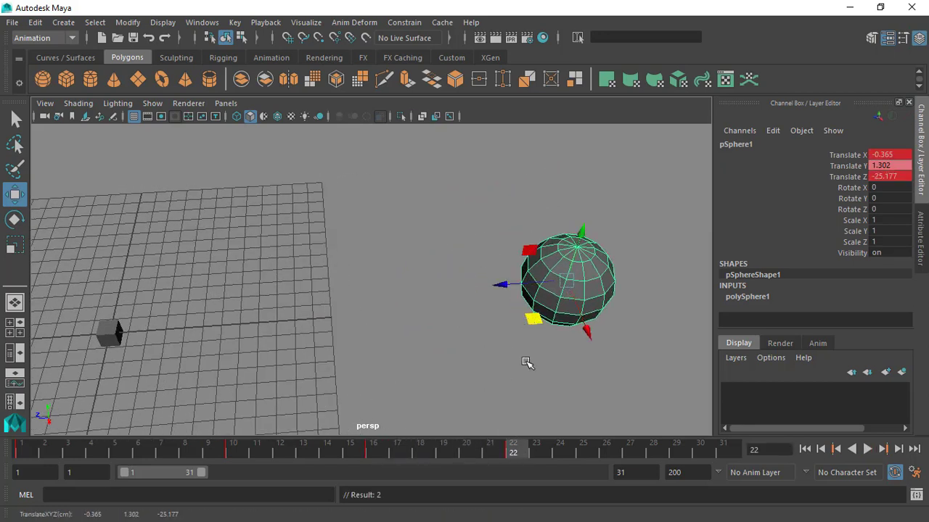
{"action": "left_click_drag", "start_coordinate": [513, 453], "coordinate": [583, 452]}
{"action": "left_click_drag", "start_coordinate": [535, 318], "coordinate": [521, 391]}
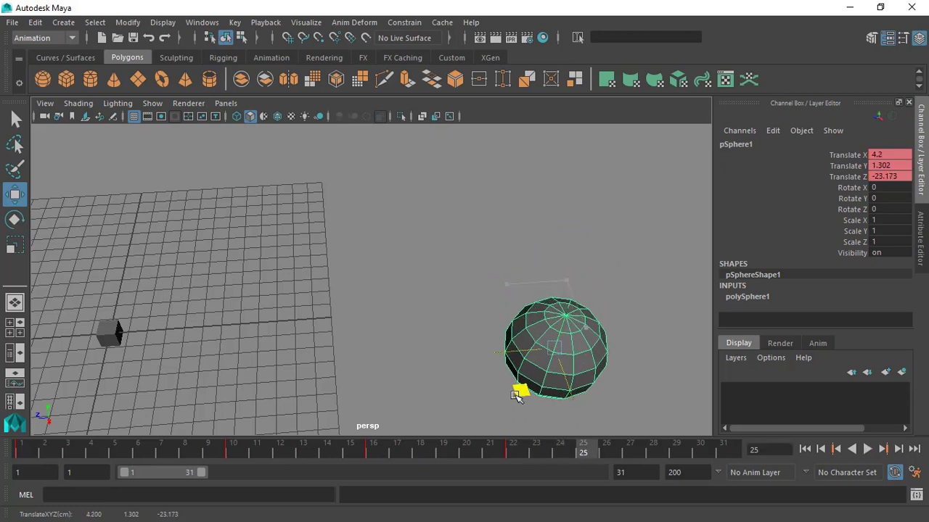
Scrub and play back the sphere's whole movement animation, and return to frame 1.
{"action": "left_click_drag", "start_coordinate": [584, 384], "coordinate": [588, 348], "text": "alt"}
{"action": "left_click_drag", "start_coordinate": [578, 450], "coordinate": [397, 442]}
{"action": "right_click_drag", "start_coordinate": [660, 286], "coordinate": [539, 225], "text": "alt"}
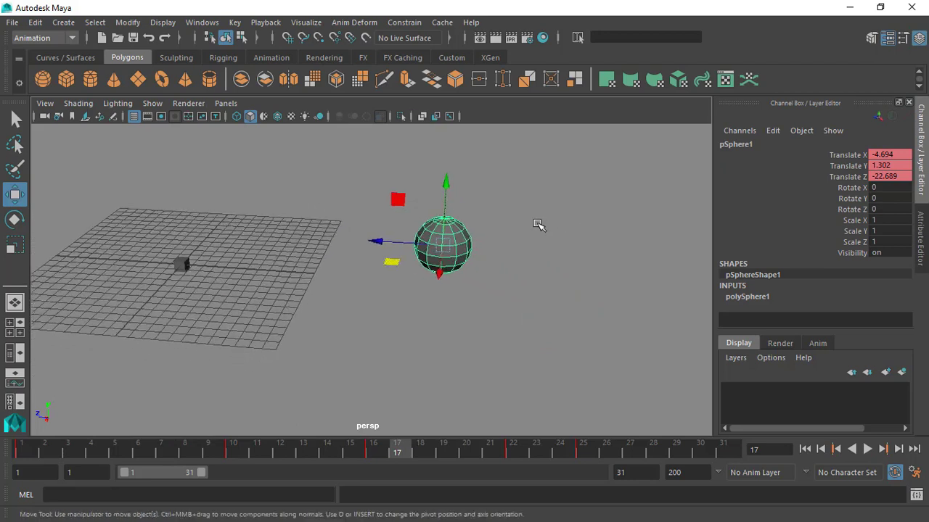
{"action": "left_click_drag", "start_coordinate": [539, 225], "coordinate": [460, 317], "text": "alt"}
{"action": "key", "text": "alt+v"}
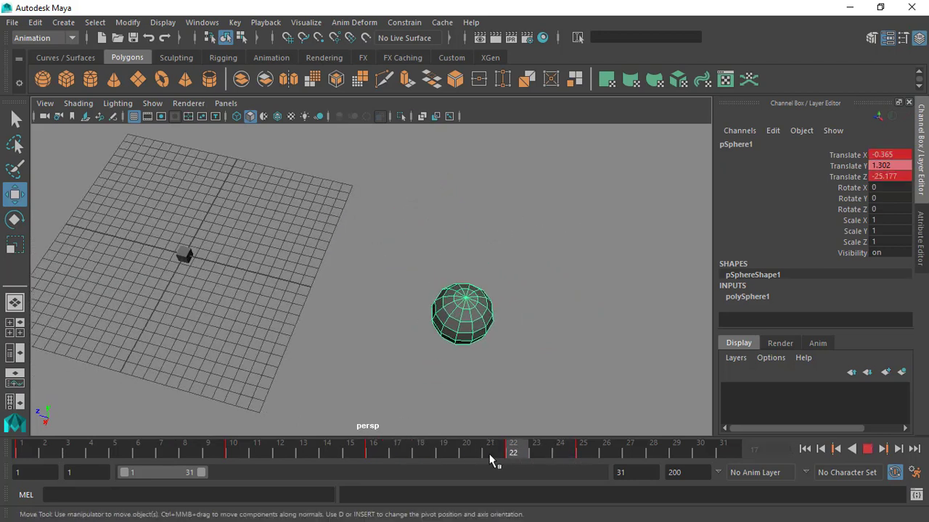
{"action": "mouse_move", "coordinate": [323, 450]}
{"action": "left_mouse_down"}
{"action": "mouse_move", "coordinate": [535, 454]}
{"action": "mouse_move", "coordinate": [549, 465]}
{"action": "mouse_move", "coordinate": [60, 452]}
{"action": "mouse_move", "coordinate": [603, 453]}
{"action": "mouse_move", "coordinate": [21, 450]}
{"action": "left_mouse_up"}
Key the sphere's rotate channels at frame 1.
{"action": "left_click_drag", "start_coordinate": [44, 413], "coordinate": [414, 288], "text": "alt"}
{"action": "right_click_drag", "start_coordinate": [415, 288], "coordinate": [456, 319], "text": "alt"}
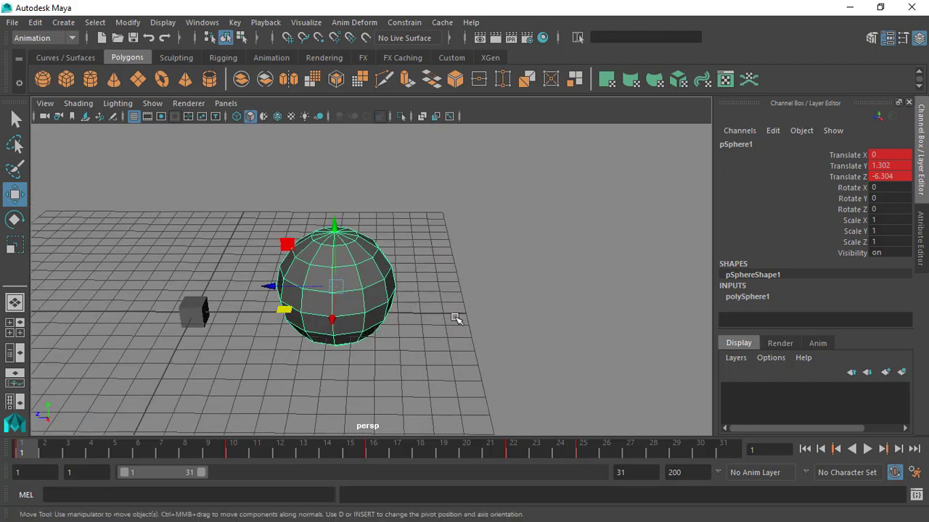
{"action": "left_click_drag", "start_coordinate": [465, 242], "coordinate": [550, 274], "text": "alt"}
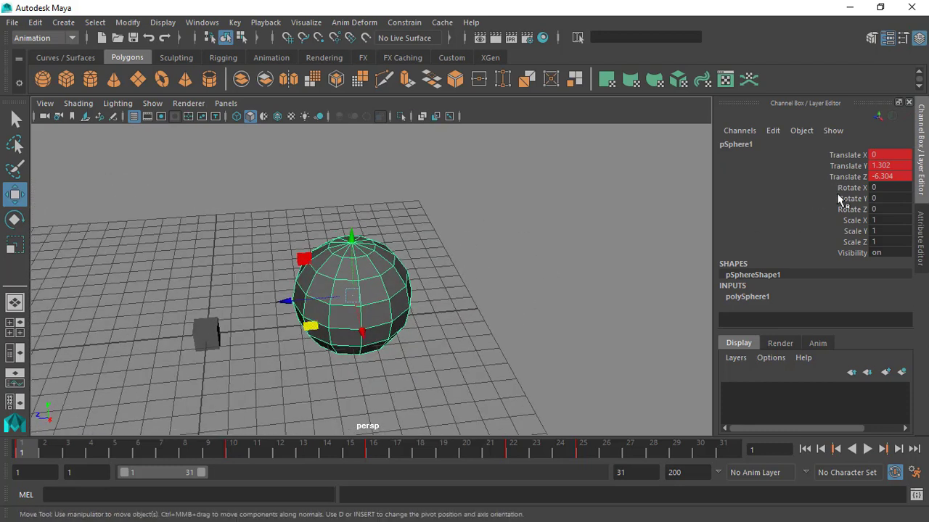
{"action": "left_click_drag", "start_coordinate": [551, 231], "coordinate": [547, 237], "text": "alt"}
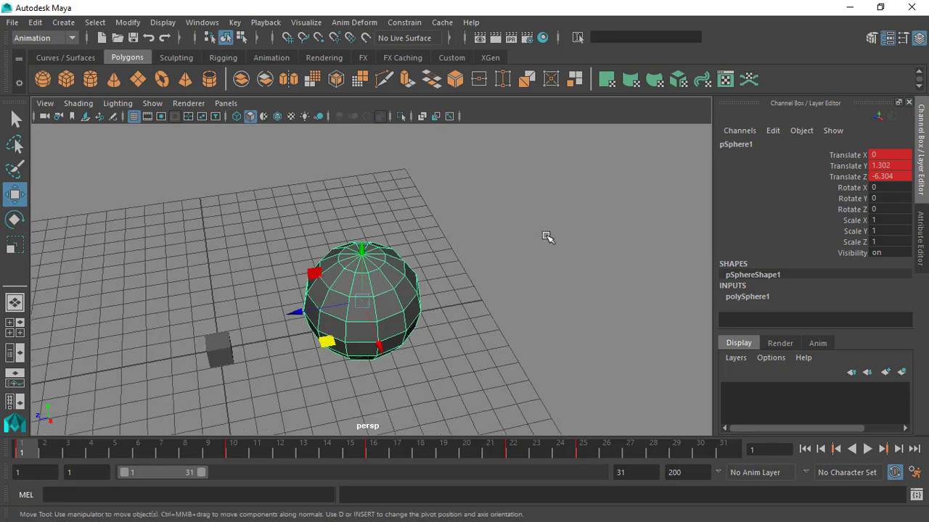
{"action": "key", "text": "shift+e"}
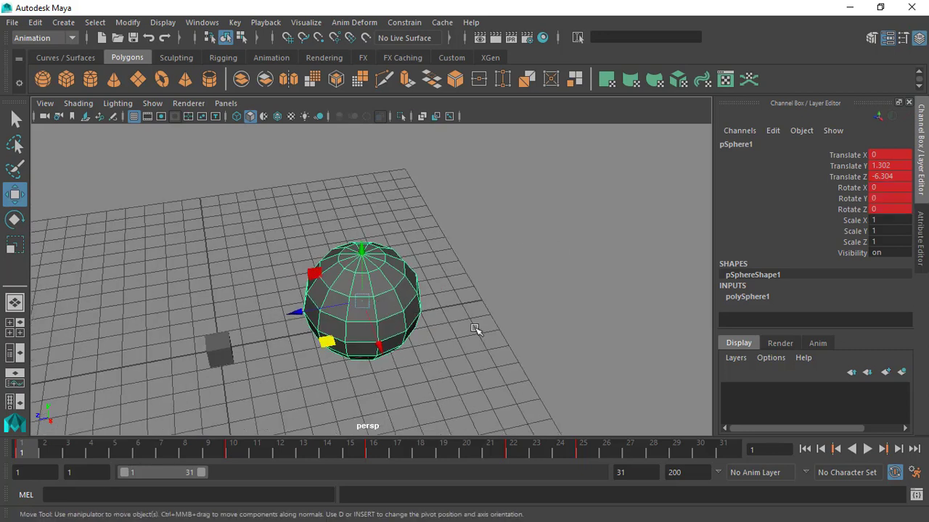
At frame 8, rotate the sphere to X -26.947, Y 27.281, Z -68.017, key its rotation and play the animation.
{"action": "left_click_drag", "start_coordinate": [119, 449], "coordinate": [184, 450]}
{"action": "left_click_drag", "start_coordinate": [489, 241], "coordinate": [500, 298], "text": "alt"}
{"action": "key", "text": "e"}
{"action": "mouse_move", "coordinate": [452, 264]}
{"action": "left_mouse_down"}
{"action": "mouse_move", "coordinate": [468, 254]}
{"action": "mouse_move", "coordinate": [475, 265]}
{"action": "mouse_move", "coordinate": [450, 259]}
{"action": "mouse_move", "coordinate": [442, 272]}
{"action": "left_mouse_up"}
{"action": "key", "text": "shift+e"}
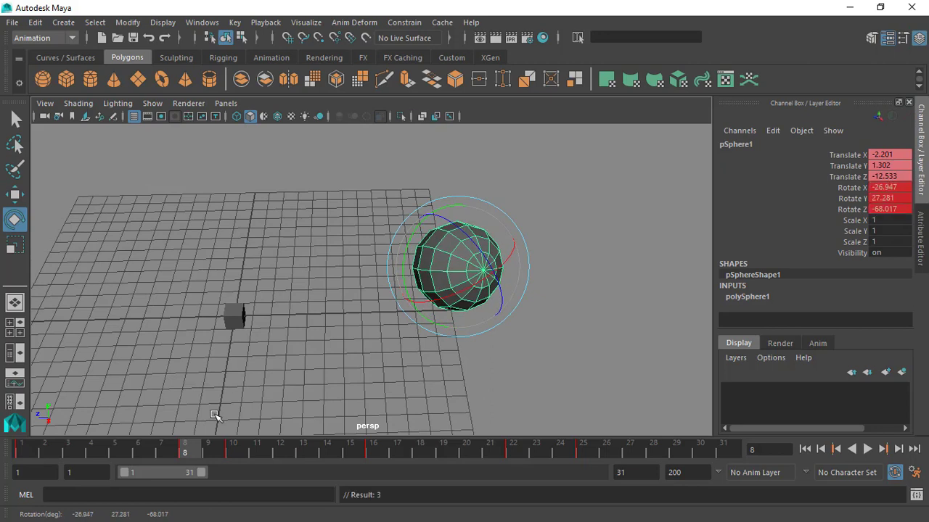
{"action": "key", "text": "alt+v"}
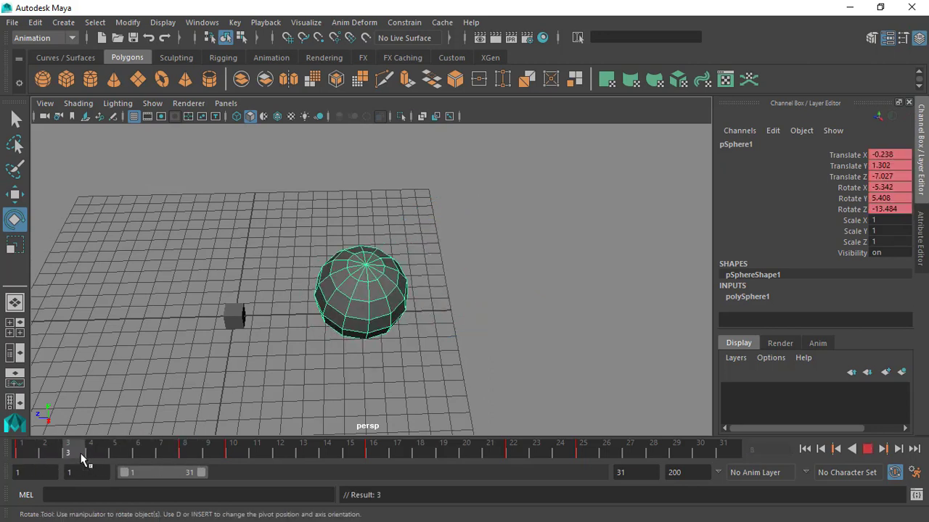
Key the sphere's scale channels at frame 1, and scale it uniformly to 0.471 at frame 11.
{"action": "left_click_drag", "start_coordinate": [105, 460], "coordinate": [45, 477]}
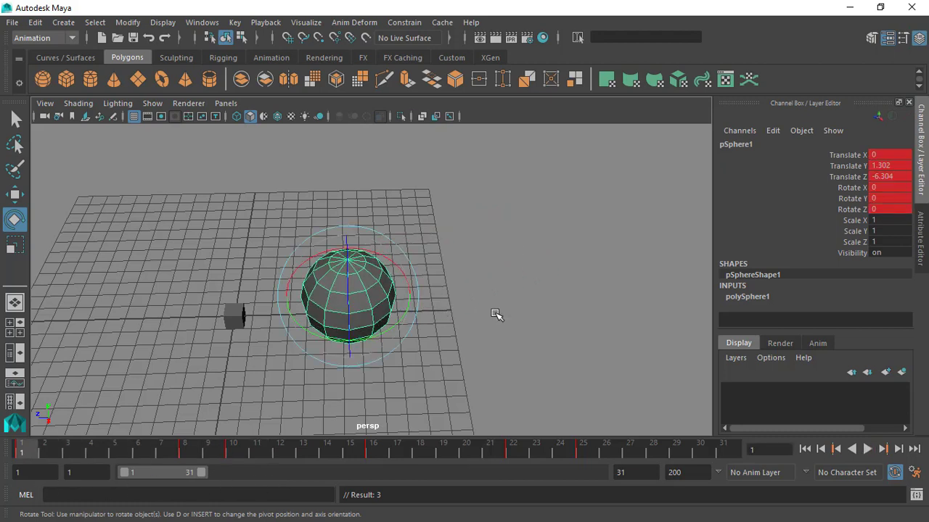
{"action": "key", "text": "shift+r"}
{"action": "left_click_drag", "start_coordinate": [183, 443], "coordinate": [259, 464]}
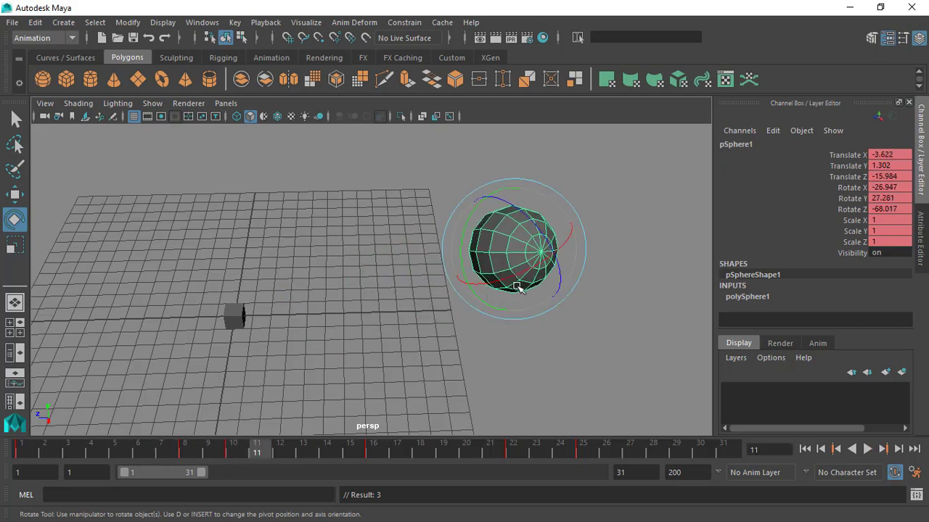
{"action": "key", "text": "r"}
{"action": "left_click_drag", "start_coordinate": [514, 262], "coordinate": [324, 358]}
{"action": "left_click_drag", "start_coordinate": [255, 452], "coordinate": [22, 457]}
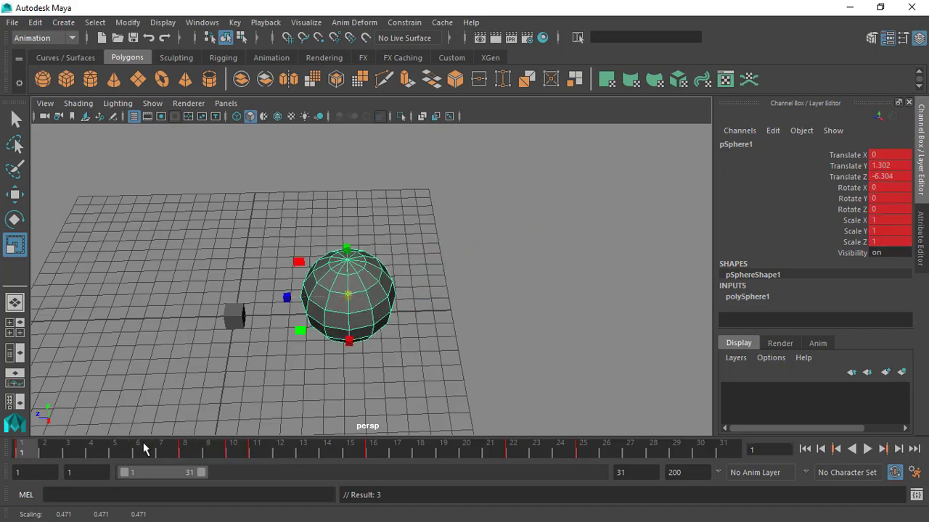
{"action": "scroll", "coordinate": [493, 350], "scroll_direction": "down", "scroll_amount": 4}
{"action": "middle_click_drag", "start_coordinate": [223, 418], "coordinate": [199, 404], "text": "alt"}
{"action": "left_click_drag", "start_coordinate": [42, 456], "coordinate": [3, 460]}
{"action": "left_click_drag", "start_coordinate": [403, 337], "coordinate": [500, 259], "text": "alt"}
{"action": "key", "text": "w"}
{"action": "mouse_move", "coordinate": [444, 283]}
{"action": "left_mouse_down", "text": "alt"}
{"action": "mouse_move", "coordinate": [406, 284]}
{"action": "mouse_move", "coordinate": [465, 275]}
{"action": "mouse_move", "coordinate": [457, 290]}
{"action": "left_mouse_up", "text": "alt"}
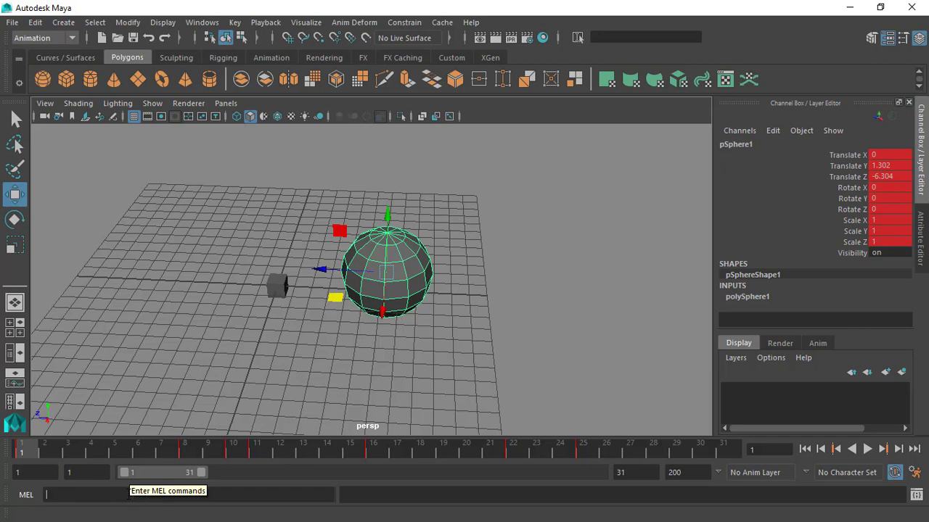
{"action": "left_click_drag", "start_coordinate": [447, 262], "coordinate": [406, 277], "text": "alt"}
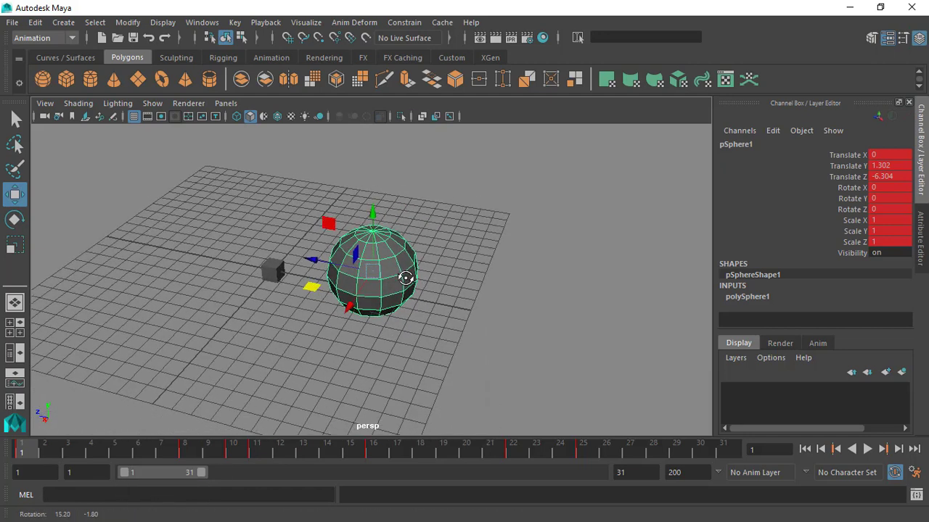
{"action": "right_click_drag", "start_coordinate": [406, 278], "coordinate": [399, 189], "text": "alt"}
{"action": "left_click_drag", "start_coordinate": [423, 263], "coordinate": [412, 263], "text": "alt"}
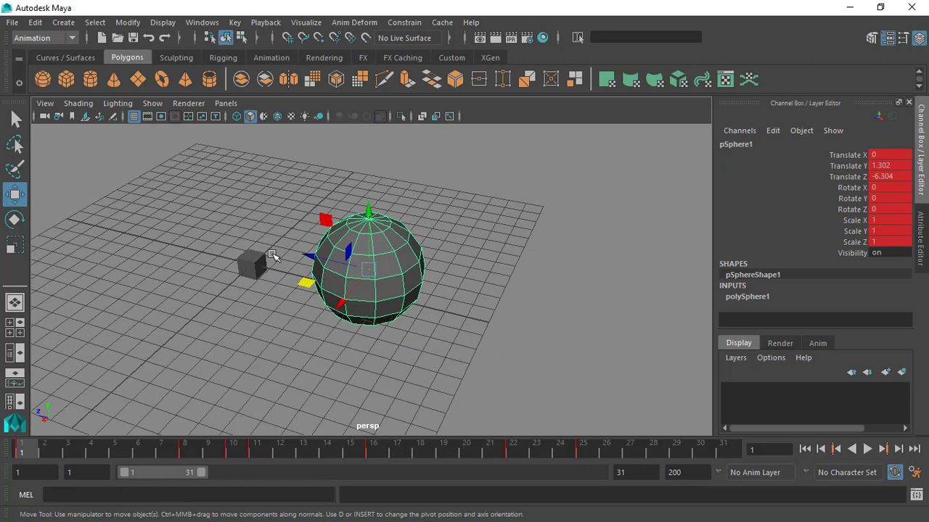
{"action": "right_click_drag", "start_coordinate": [346, 229], "coordinate": [376, 207], "text": "alt"}
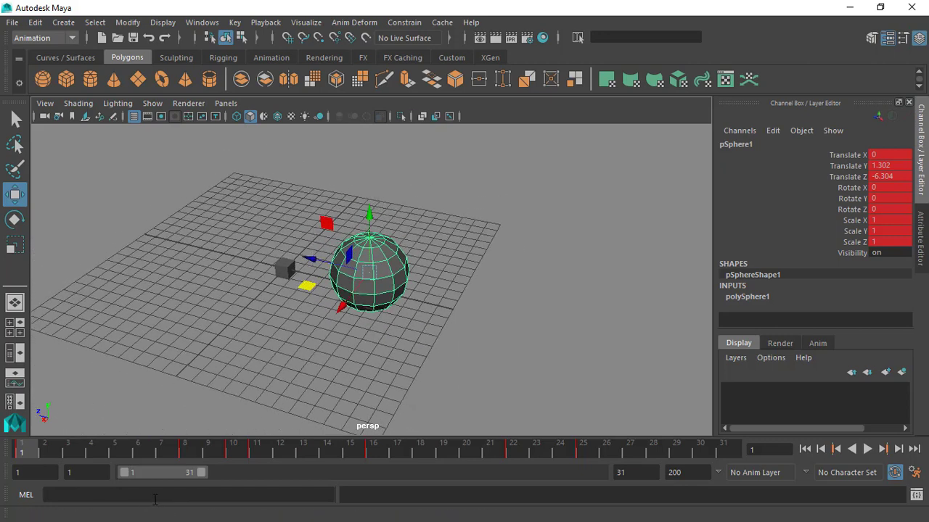
{"action": "left_click_drag", "start_coordinate": [320, 240], "coordinate": [371, 297], "text": "alt"}
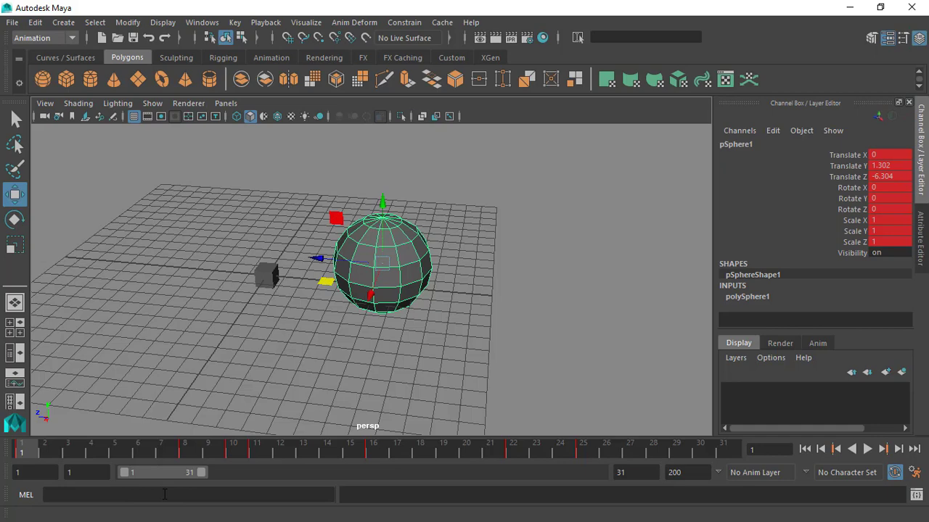
Look over the object types in the viewport's display filter and view the selected sphere from several angles.
{"action": "left_click_drag", "start_coordinate": [377, 290], "coordinate": [416, 285], "text": "alt"}
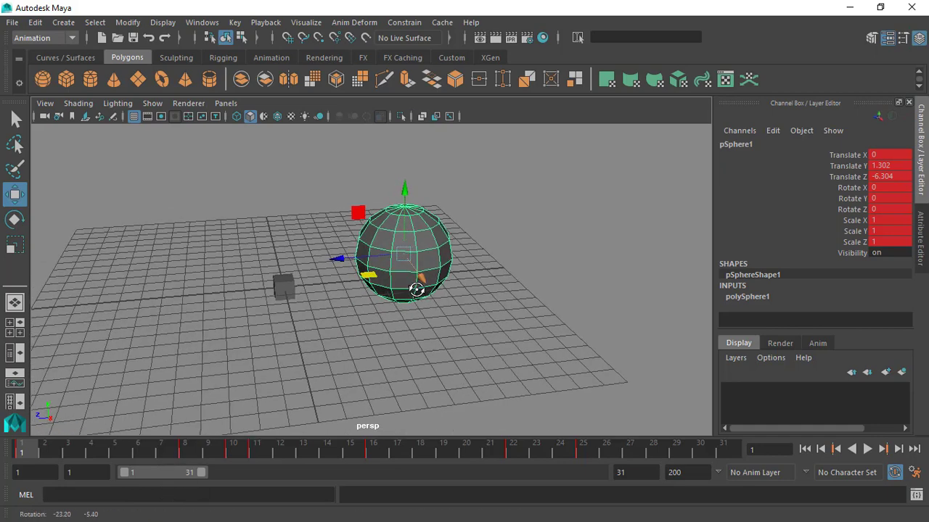
{"action": "left_click_drag", "start_coordinate": [498, 206], "coordinate": [472, 243], "text": "alt"}
{"action": "left_click", "coordinate": [153, 103]}
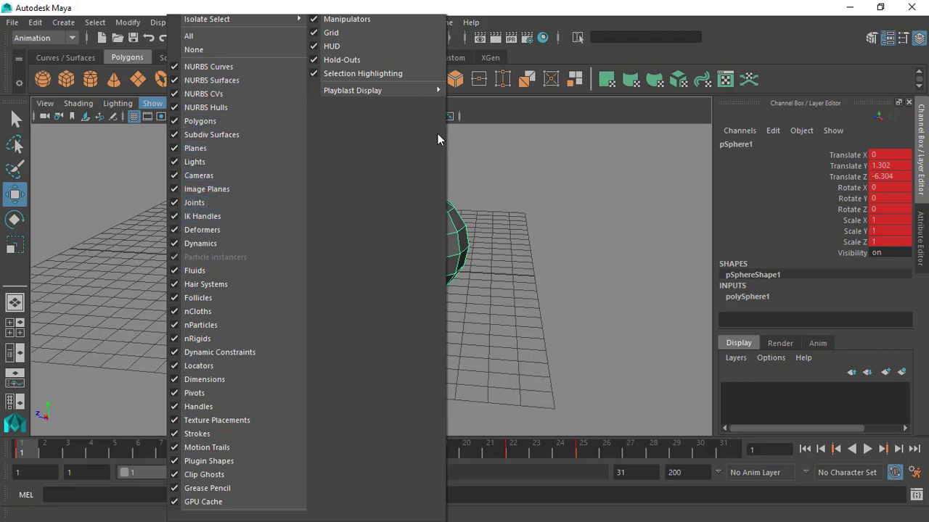
{"action": "left_click", "coordinate": [547, 257]}
{"action": "scroll", "coordinate": [548, 255], "scroll_direction": "down", "scroll_amount": 2}
{"action": "middle_click_drag", "start_coordinate": [547, 255], "coordinate": [518, 242], "text": "alt"}
{"action": "left_click_drag", "start_coordinate": [518, 242], "coordinate": [457, 292], "text": "alt"}
{"action": "scroll", "coordinate": [458, 293], "scroll_direction": "up", "scroll_amount": 2}
{"action": "left_click", "coordinate": [407, 259]}
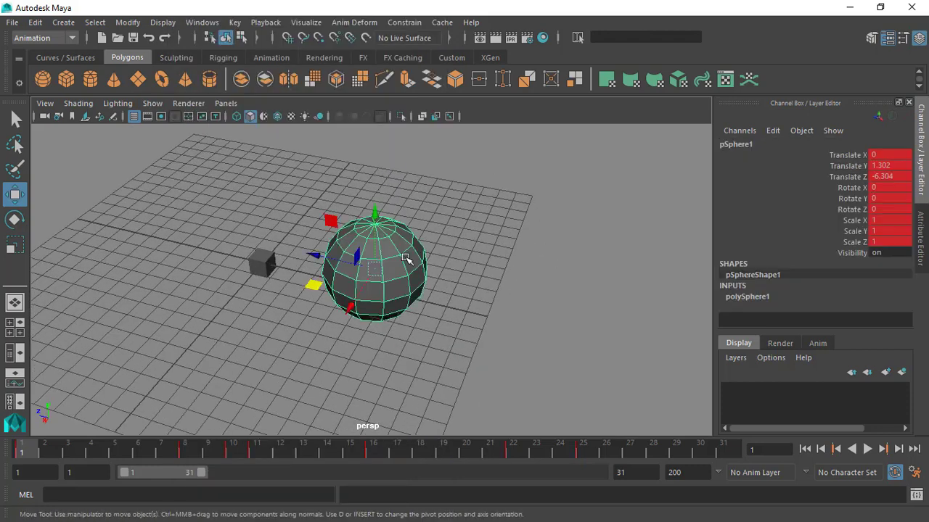
{"action": "scroll", "coordinate": [392, 261], "scroll_direction": "up", "scroll_amount": 2}
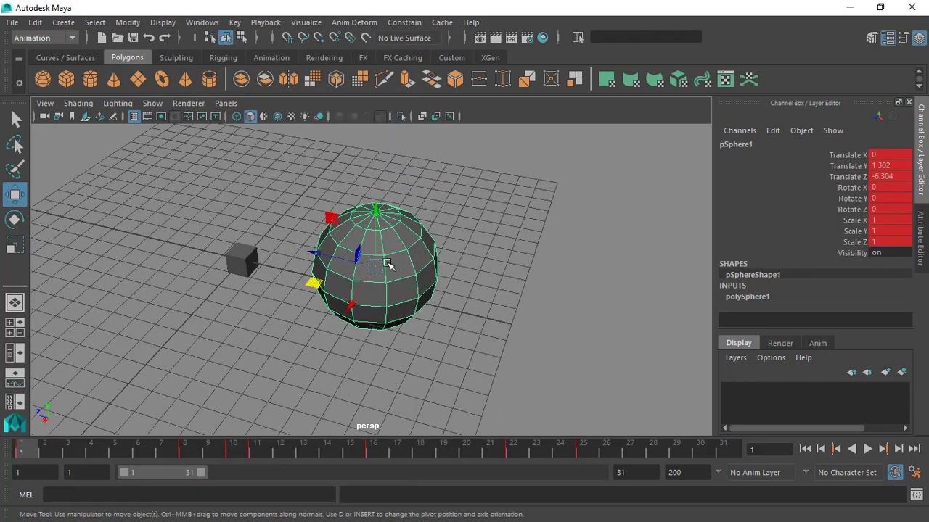
Hide polygon objects in the perspective view, clear the selection and check the display filter.
{"action": "left_click", "coordinate": [155, 109]}
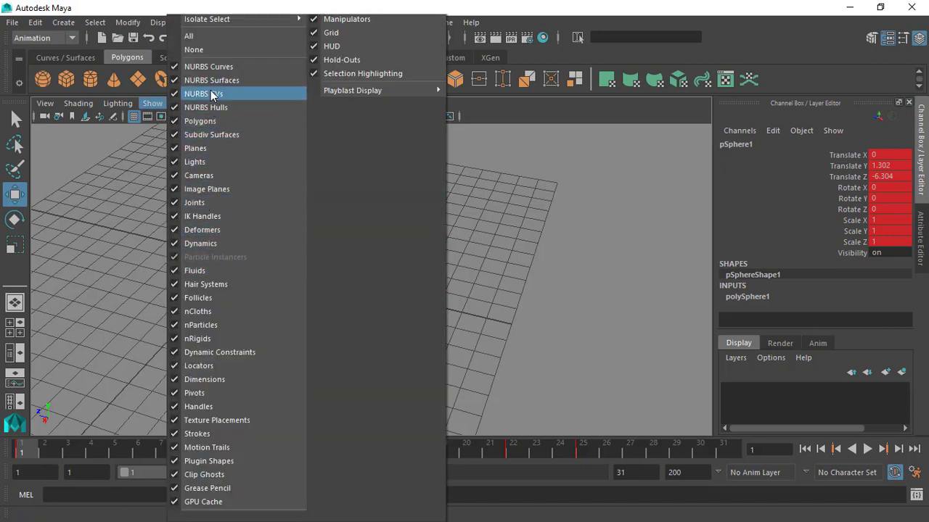
{"action": "left_click", "coordinate": [225, 127]}
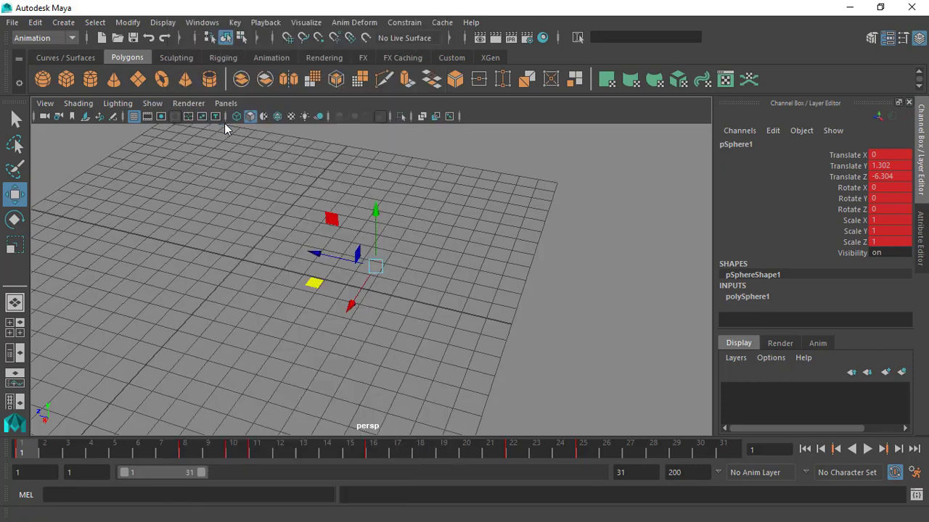
{"action": "left_click", "coordinate": [525, 318]}
{"action": "right_click_drag", "start_coordinate": [524, 318], "coordinate": [425, 231], "text": "alt"}
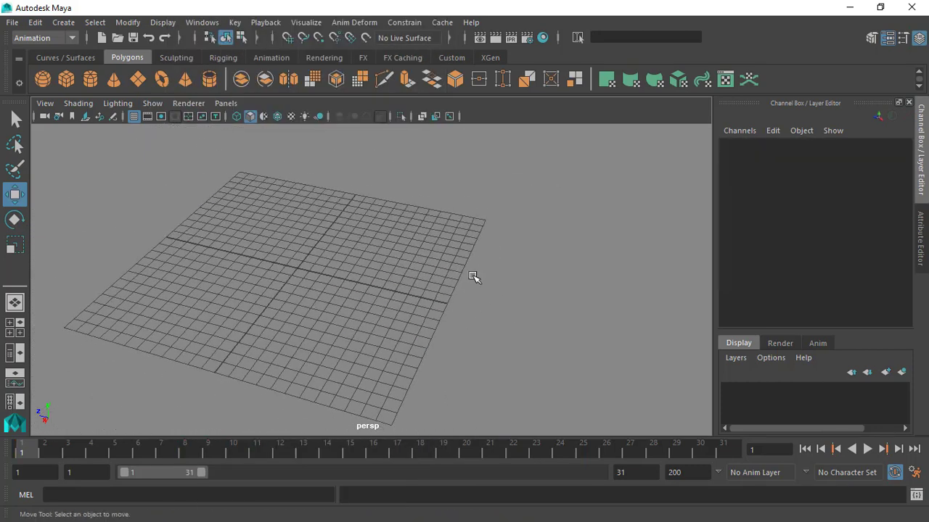
{"action": "left_click_drag", "start_coordinate": [374, 274], "coordinate": [378, 247], "text": "alt"}
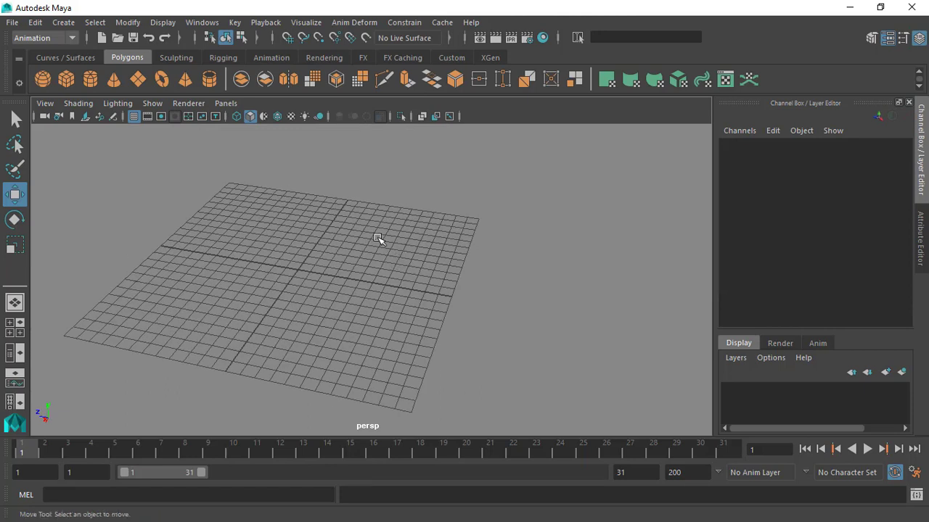
{"action": "left_click", "coordinate": [161, 108]}
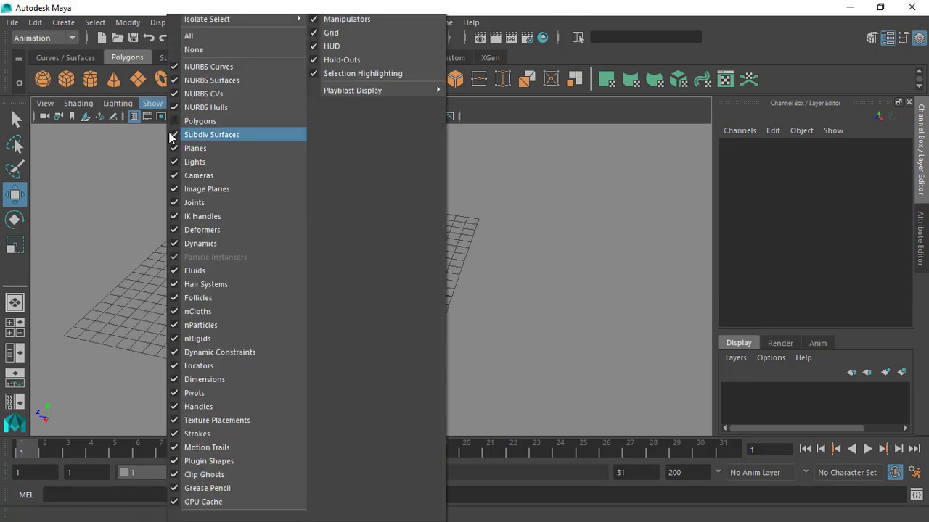
{"action": "left_click", "coordinate": [463, 216]}
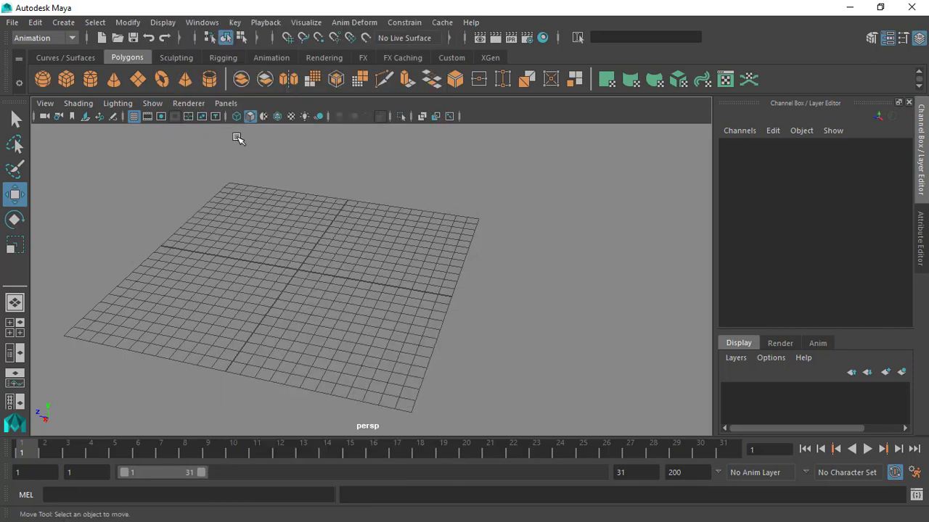
{"action": "left_click", "coordinate": [153, 105]}
{"action": "left_click", "coordinate": [135, 143]}
Create a polygon cylinder, move it along Z to 8.481 and deselect it.
{"action": "left_click", "coordinate": [90, 79]}
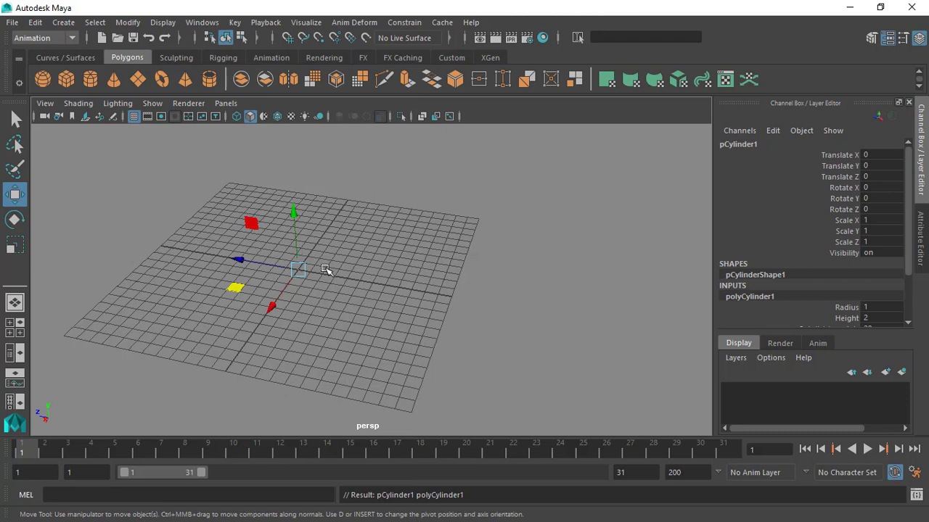
{"action": "left_click_drag", "start_coordinate": [246, 265], "coordinate": [148, 246]}
{"action": "key", "text": "Delete"}
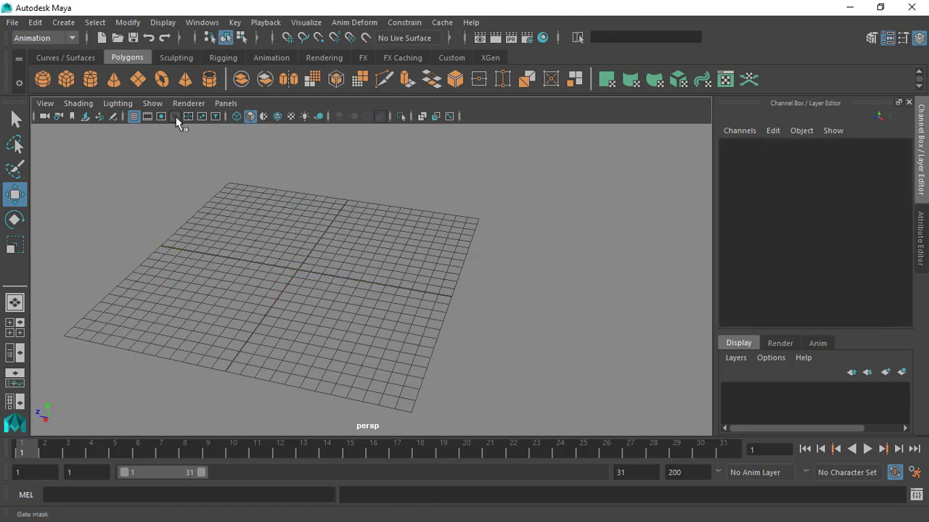
Create a polygon torus, move it along X toward the far edge of the grid and deselect it.
{"action": "left_click", "coordinate": [161, 80]}
{"action": "left_click_drag", "start_coordinate": [269, 291], "coordinate": [316, 223]}
{"action": "key", "text": "Delete"}
Create a NURBS sphere, move it to Translate X 6.968 and Translate Z 4.886, and deselect it.
{"action": "left_click", "coordinate": [66, 58]}
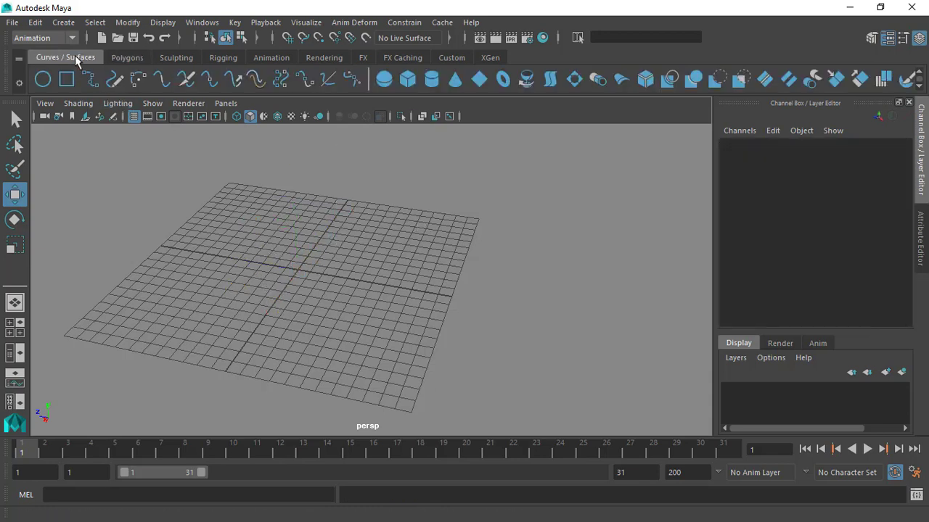
{"action": "left_click", "coordinate": [387, 81]}
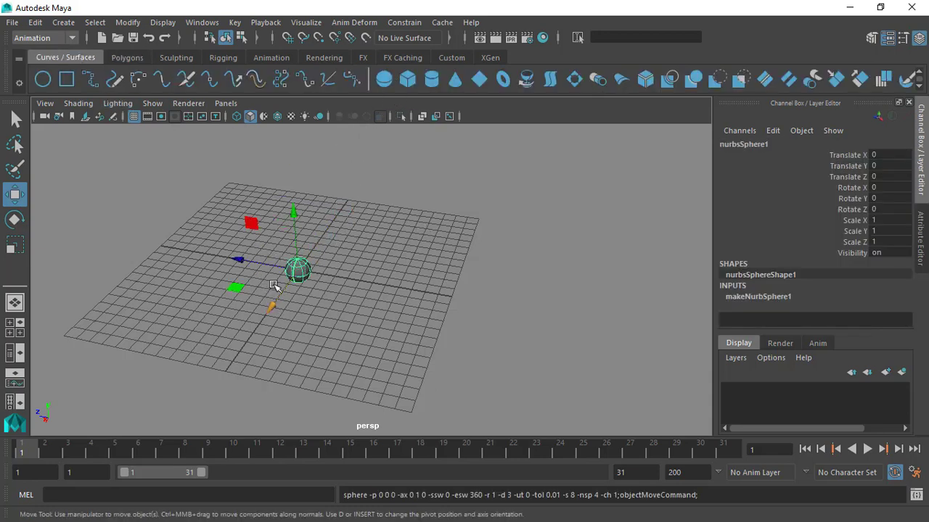
{"action": "left_click_drag", "start_coordinate": [249, 262], "coordinate": [195, 250]}
{"action": "left_click_drag", "start_coordinate": [215, 294], "coordinate": [172, 322]}
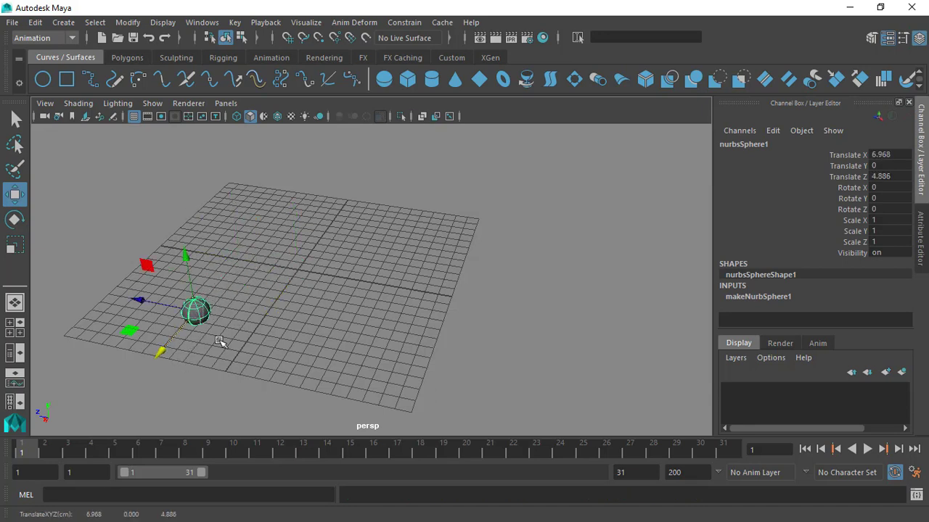
{"action": "left_click", "coordinate": [232, 293]}
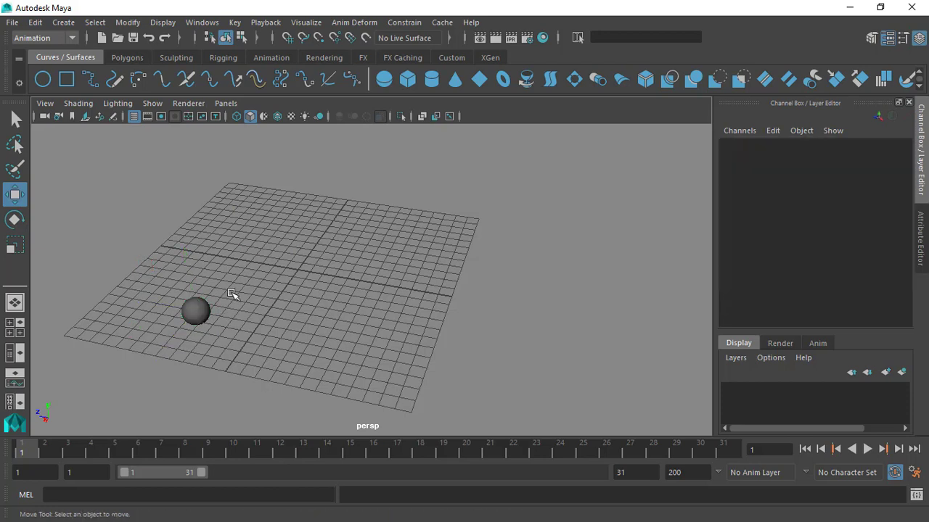
Select the NURBS sphere, turn the display of polygon objects back on, and inspect the large polygon sphere before clearing the selection.
{"action": "left_click", "coordinate": [209, 313]}
{"action": "left_click_drag", "start_coordinate": [210, 312], "coordinate": [273, 283], "text": "alt"}
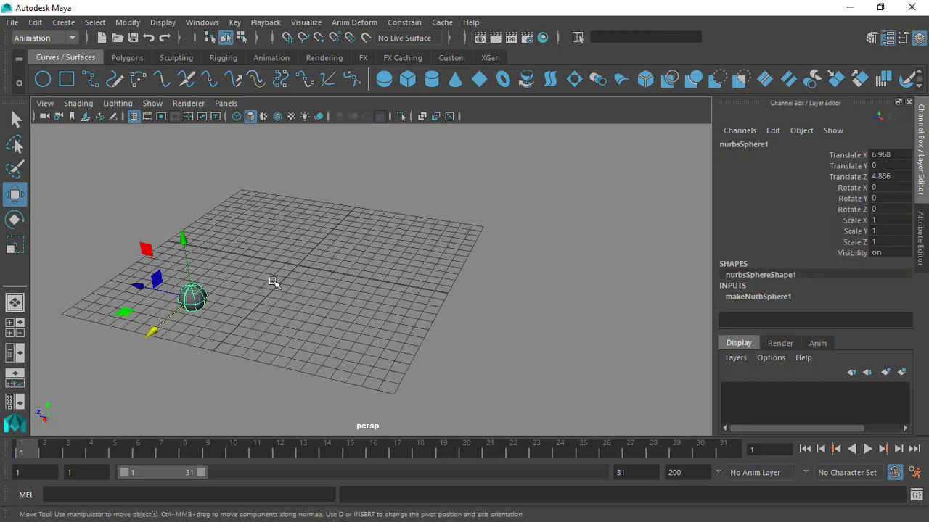
{"action": "left_click", "coordinate": [156, 103]}
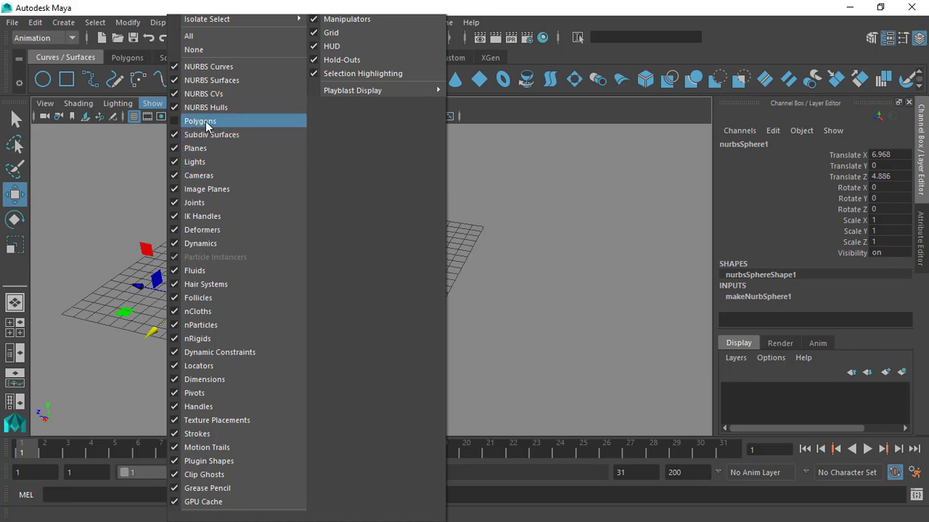
{"action": "left_click", "coordinate": [245, 120]}
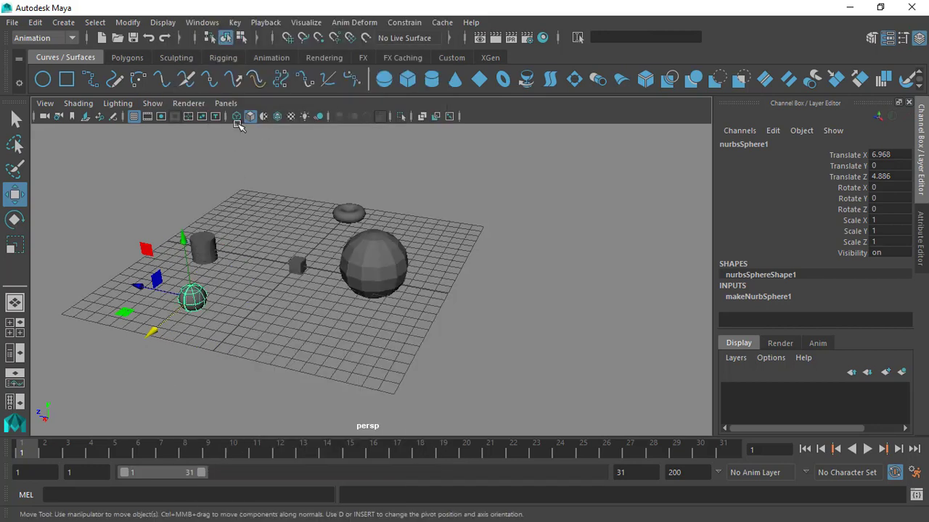
{"action": "left_click", "coordinate": [152, 103]}
{"action": "left_click", "coordinate": [526, 182]}
{"action": "left_click_drag", "start_coordinate": [527, 182], "coordinate": [356, 168], "text": "alt"}
{"action": "left_click", "coordinate": [394, 260]}
{"action": "left_click_drag", "start_coordinate": [483, 228], "coordinate": [460, 210], "text": "alt"}
{"action": "left_click", "coordinate": [460, 210]}
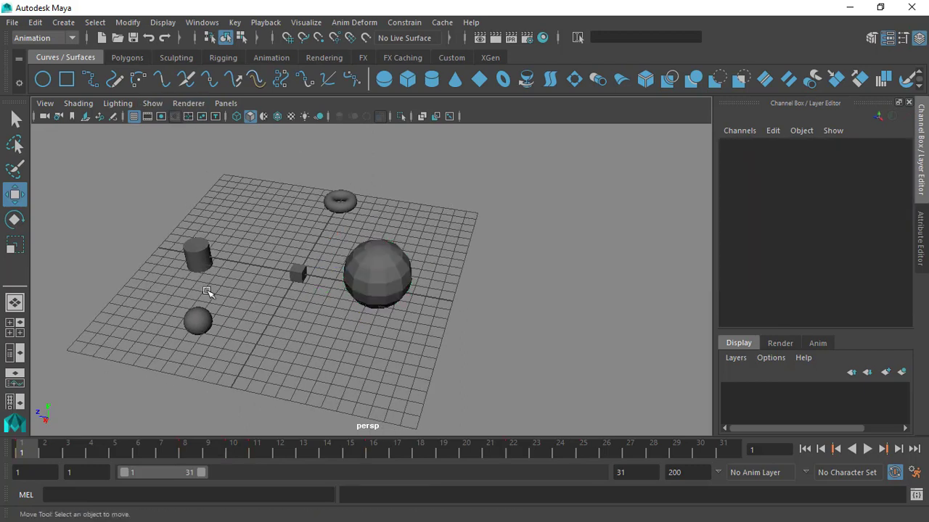
Select the NURBS sphere, hide NURBS surfaces in the perspective view, clear the selection and check the display filter.
{"action": "left_click", "coordinate": [199, 320]}
{"action": "left_click_drag", "start_coordinate": [198, 320], "coordinate": [267, 309], "text": "alt"}
{"action": "middle_click_drag", "start_coordinate": [174, 328], "coordinate": [278, 283], "text": "alt"}
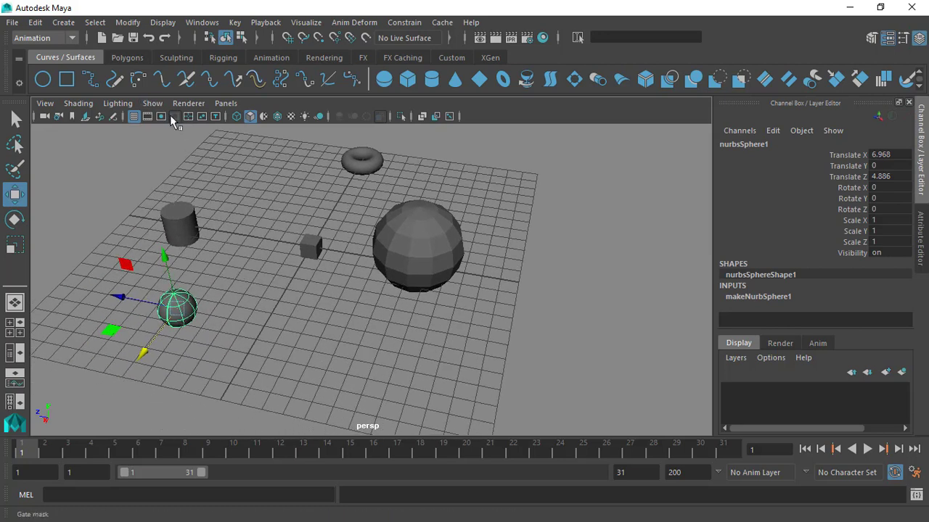
{"action": "left_click", "coordinate": [153, 103]}
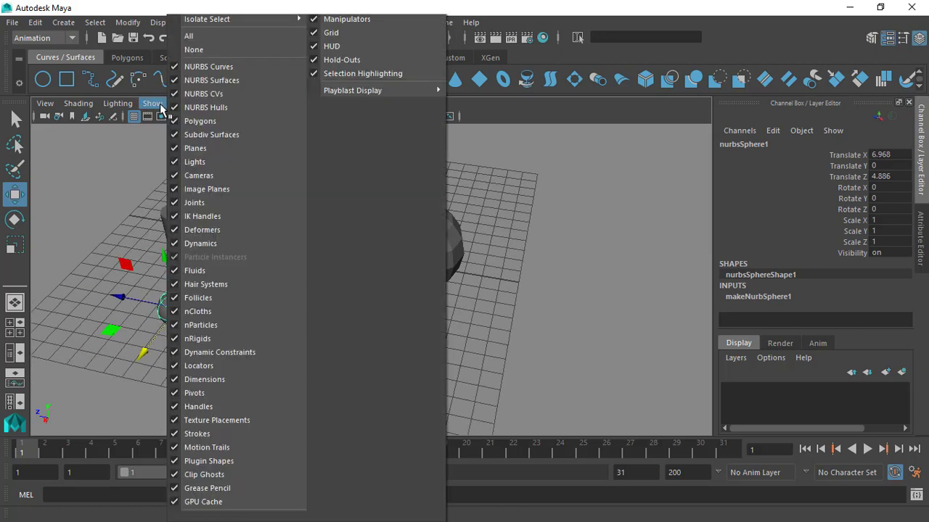
{"action": "left_click", "coordinate": [250, 82]}
{"action": "left_click_drag", "start_coordinate": [254, 278], "coordinate": [229, 246], "text": "alt"}
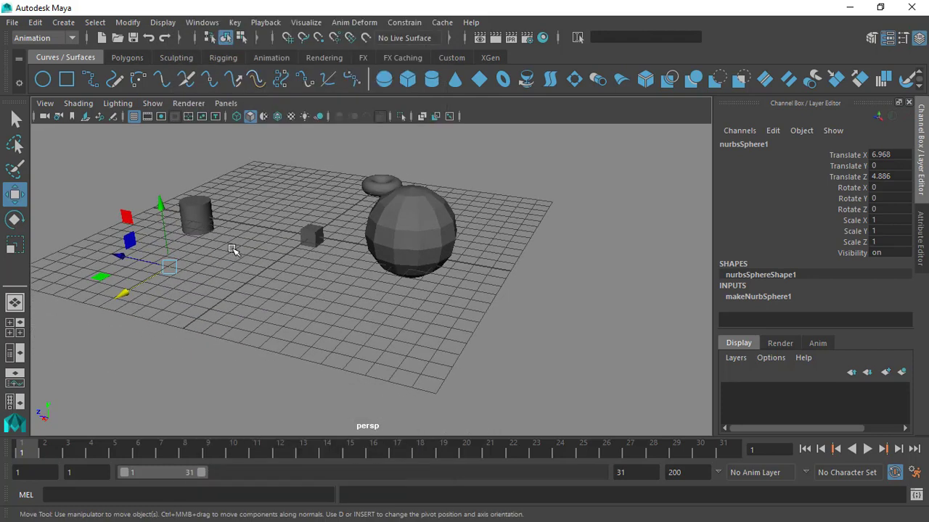
{"action": "left_click", "coordinate": [247, 294]}
{"action": "mouse_move", "coordinate": [253, 288]}
{"action": "left_mouse_down", "text": "alt"}
{"action": "mouse_move", "coordinate": [320, 292]}
{"action": "mouse_move", "coordinate": [260, 305]}
{"action": "left_mouse_up", "text": "alt"}
{"action": "left_click_drag", "start_coordinate": [191, 294], "coordinate": [197, 259], "text": "alt"}
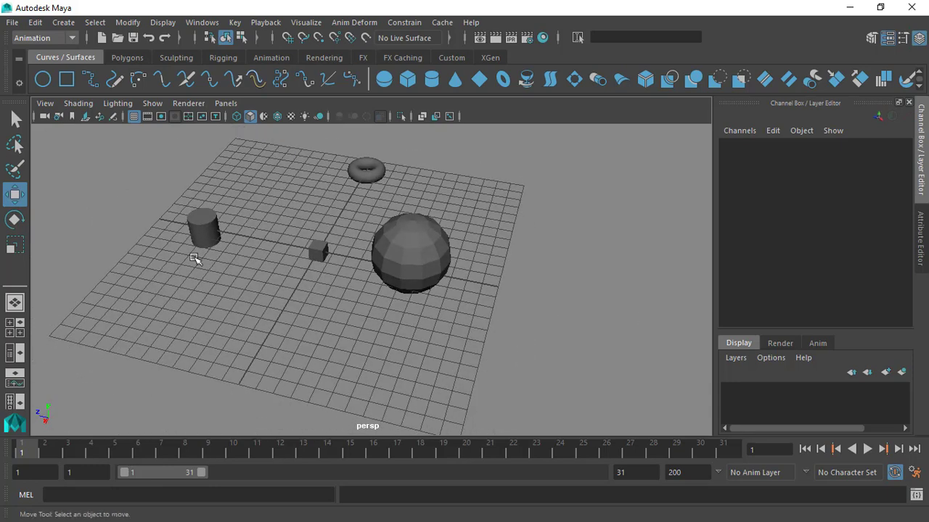
{"action": "left_click_drag", "start_coordinate": [211, 302], "coordinate": [227, 239], "text": "alt"}
{"action": "left_click", "coordinate": [153, 104]}
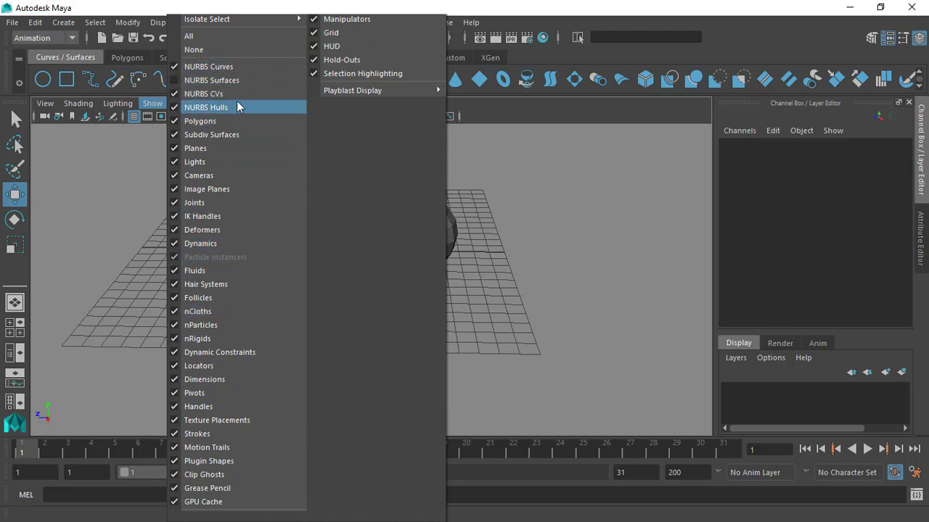
{"action": "left_click", "coordinate": [518, 216]}
Practise orbiting, zooming and panning the perspective view around the polygon objects.
{"action": "left_click_drag", "start_coordinate": [518, 216], "coordinate": [525, 302], "text": "alt"}
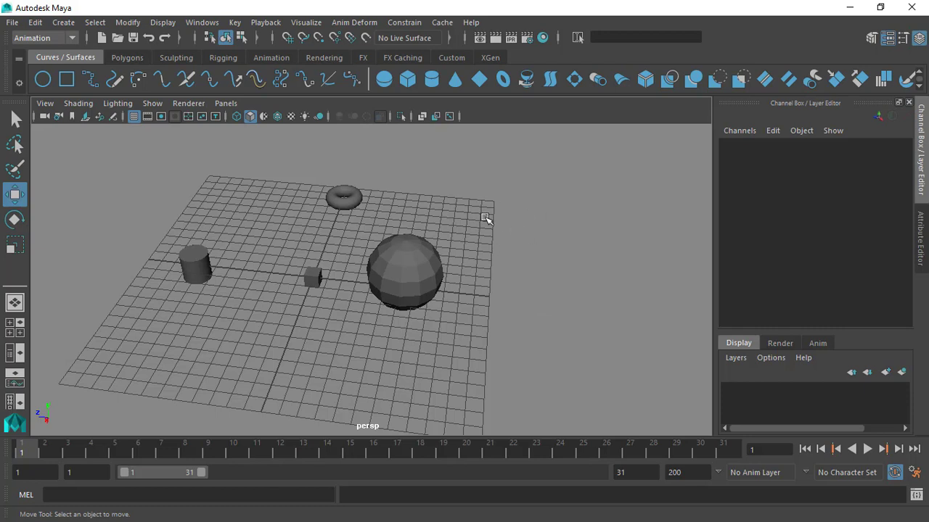
{"action": "left_click_drag", "start_coordinate": [471, 187], "coordinate": [441, 190], "text": "alt"}
{"action": "left_click_drag", "start_coordinate": [510, 273], "coordinate": [525, 257], "text": "alt"}
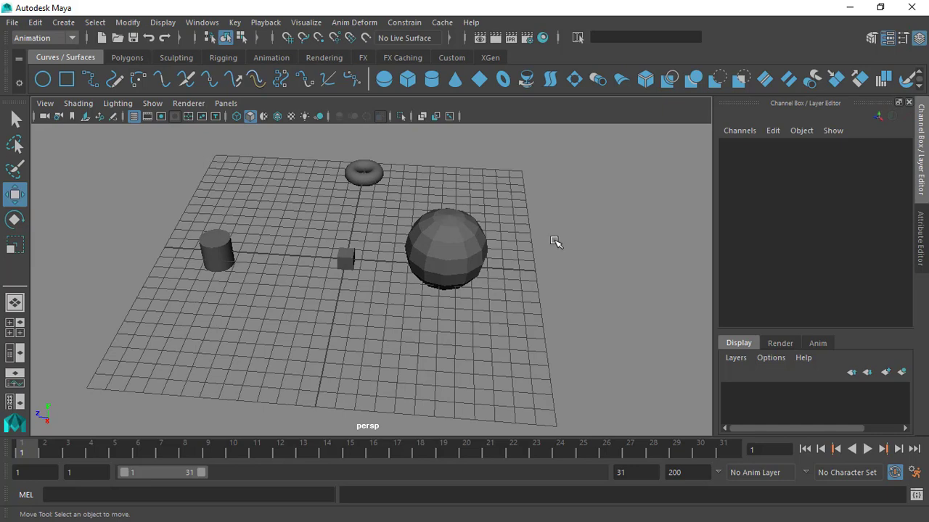
{"action": "left_click_drag", "start_coordinate": [544, 245], "coordinate": [518, 203], "text": "alt"}
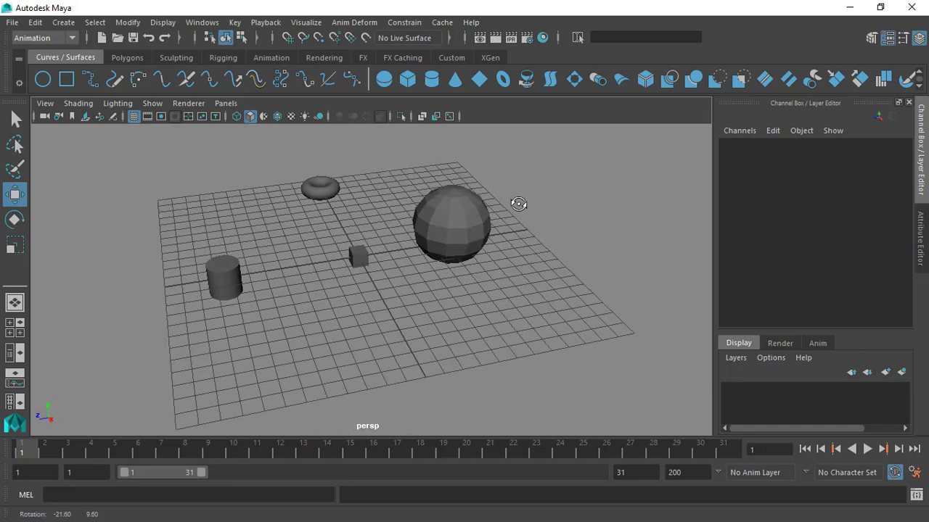
{"action": "right_click_drag", "start_coordinate": [428, 175], "coordinate": [408, 241], "text": "alt"}
{"action": "right_click_drag", "start_coordinate": [461, 300], "coordinate": [423, 262], "text": "alt"}
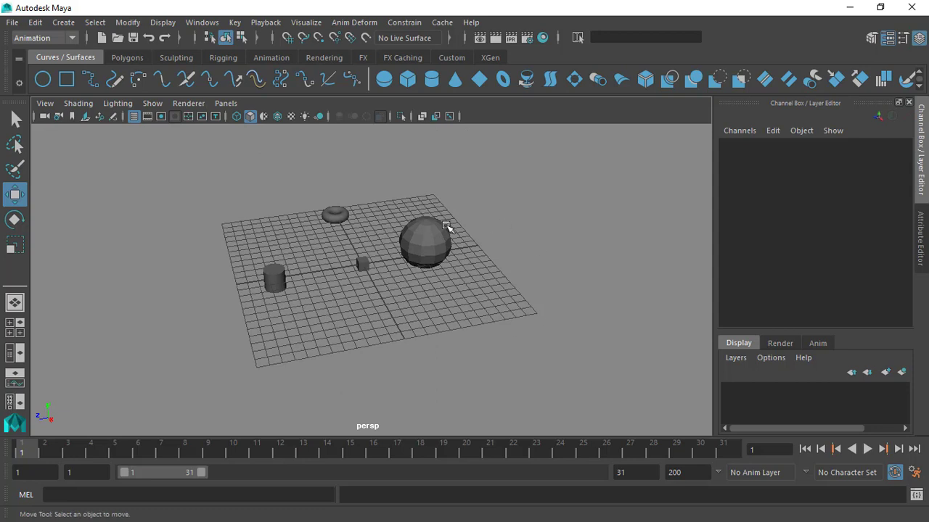
{"action": "right_click_drag", "start_coordinate": [418, 230], "coordinate": [430, 297], "text": "alt"}
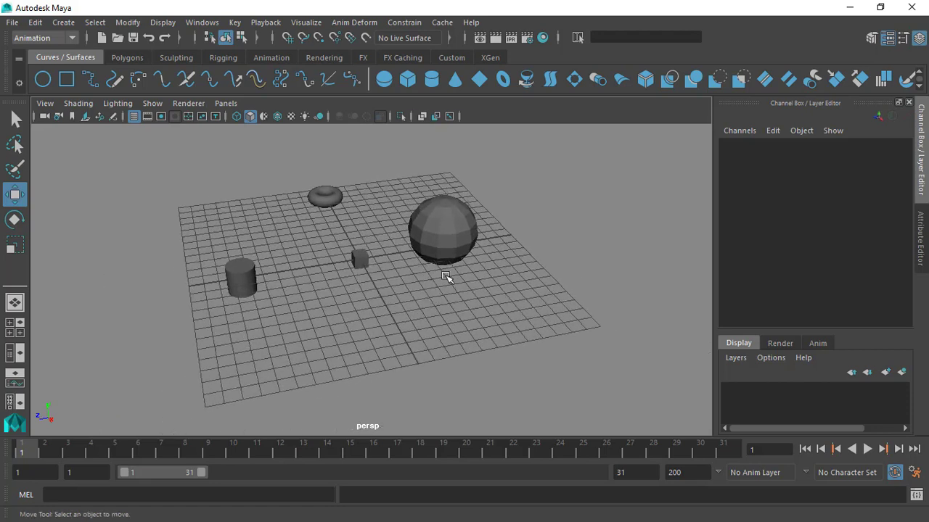
{"action": "middle_click_drag", "start_coordinate": [487, 264], "coordinate": [513, 230], "text": "alt"}
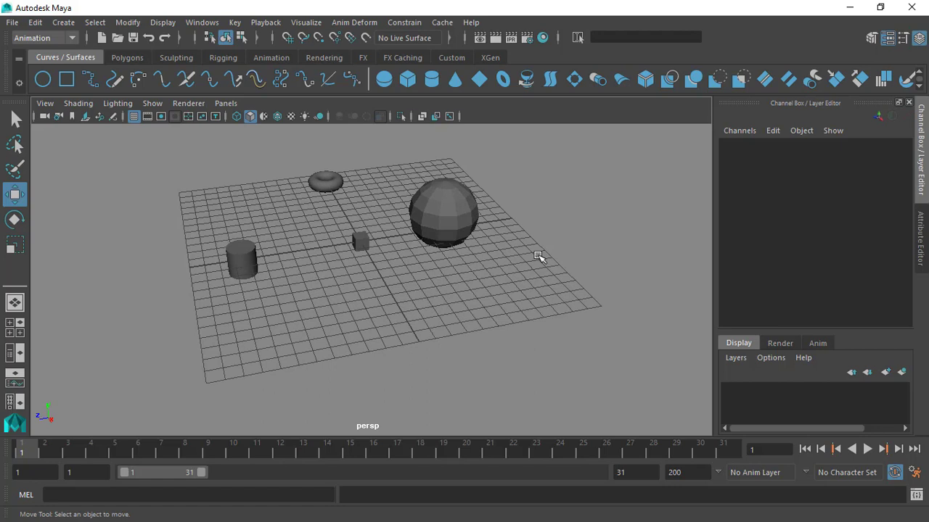
{"action": "left_click_drag", "start_coordinate": [539, 256], "coordinate": [563, 235], "text": "alt"}
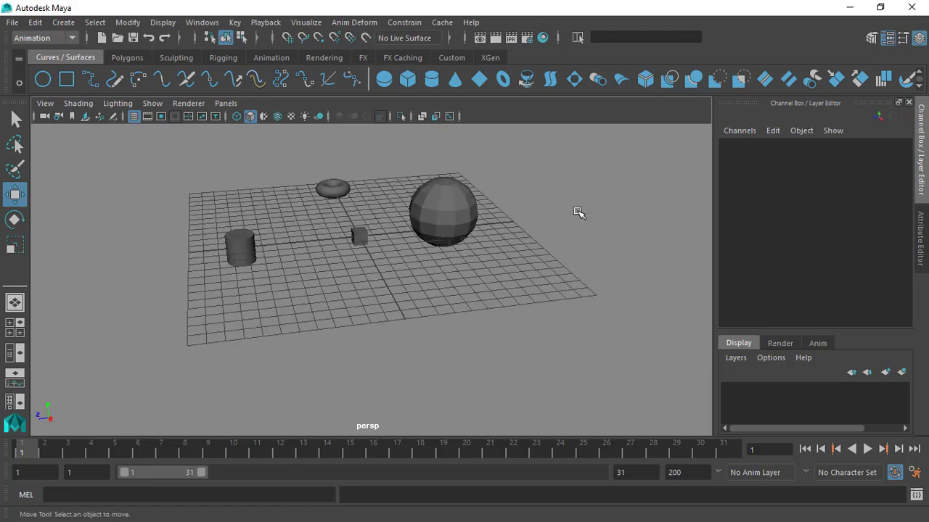
{"action": "left_click_drag", "start_coordinate": [578, 201], "coordinate": [342, 192], "text": "alt"}
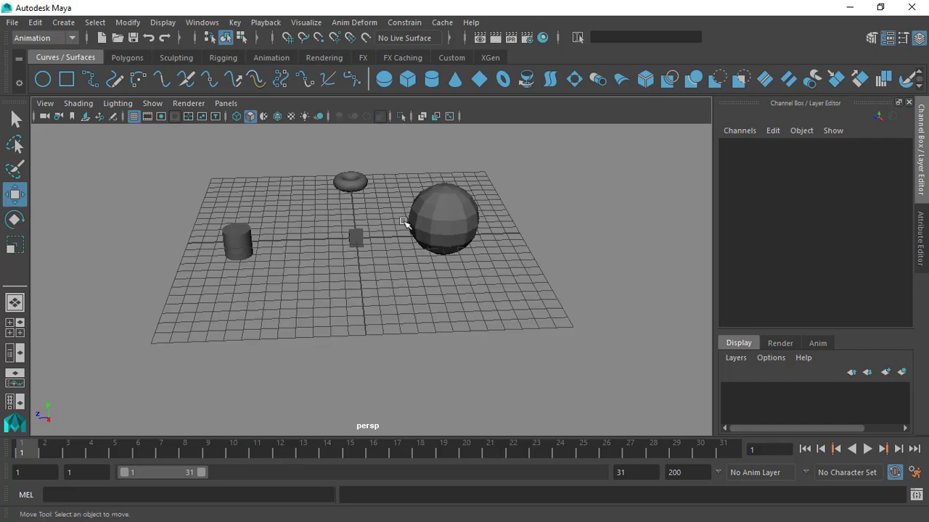
{"action": "right_click_drag", "start_coordinate": [395, 232], "coordinate": [481, 284], "text": "alt"}
{"action": "middle_click_drag", "start_coordinate": [620, 243], "coordinate": [547, 252], "text": "alt"}
Select the large polygon sphere, pan the view away from the objects, deselect it and frame all objects.
{"action": "left_click", "coordinate": [505, 243]}
{"action": "left_click_drag", "start_coordinate": [525, 290], "coordinate": [415, 205], "text": "alt"}
{"action": "middle_click_drag", "start_coordinate": [414, 205], "coordinate": [382, 237], "text": "alt"}
{"action": "scroll", "coordinate": [549, 282], "scroll_direction": "down", "scroll_amount": 3}
{"action": "middle_click_drag", "start_coordinate": [549, 282], "coordinate": [535, 243], "text": "alt"}
{"action": "left_click_drag", "start_coordinate": [535, 243], "coordinate": [498, 283], "text": "alt"}
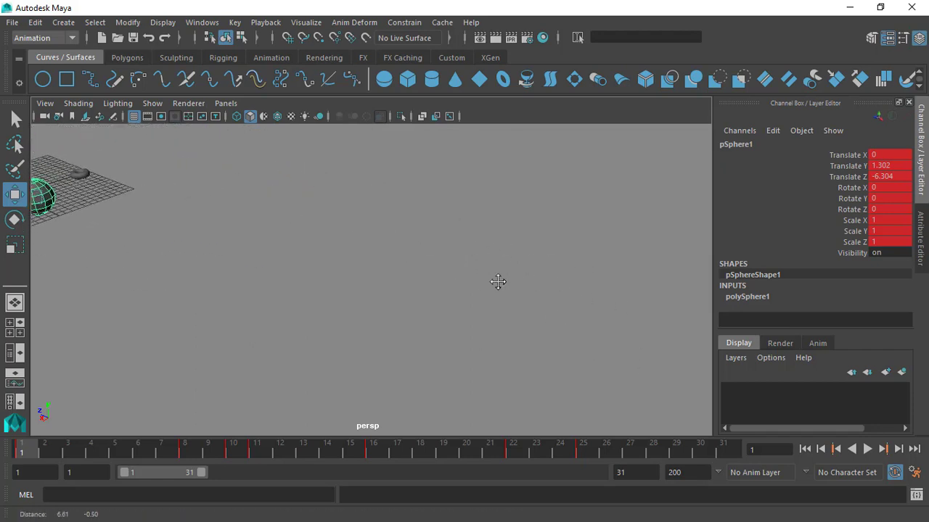
{"action": "left_click", "coordinate": [536, 247]}
{"action": "key", "text": "a"}
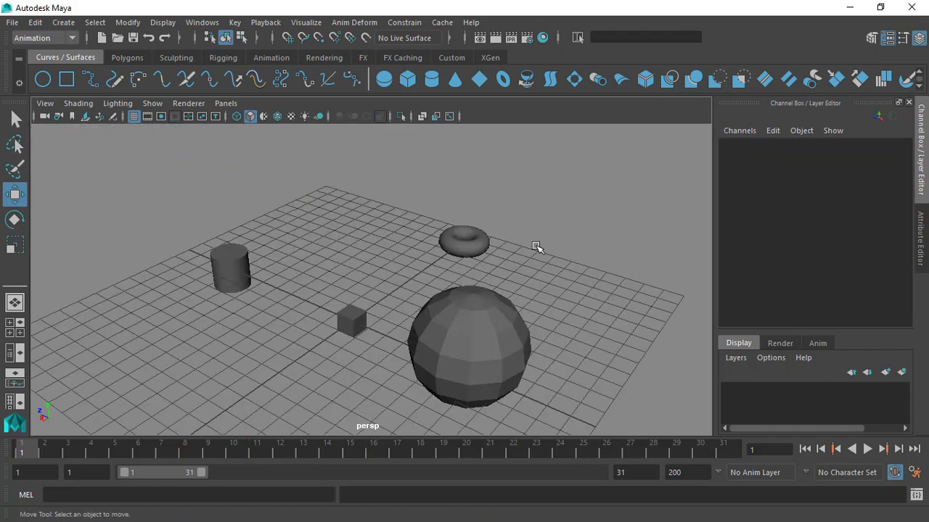
Select the large polygon sphere, frame it in the view, and orbit and zoom out around it.
{"action": "left_click", "coordinate": [514, 323]}
{"action": "key", "text": "f"}
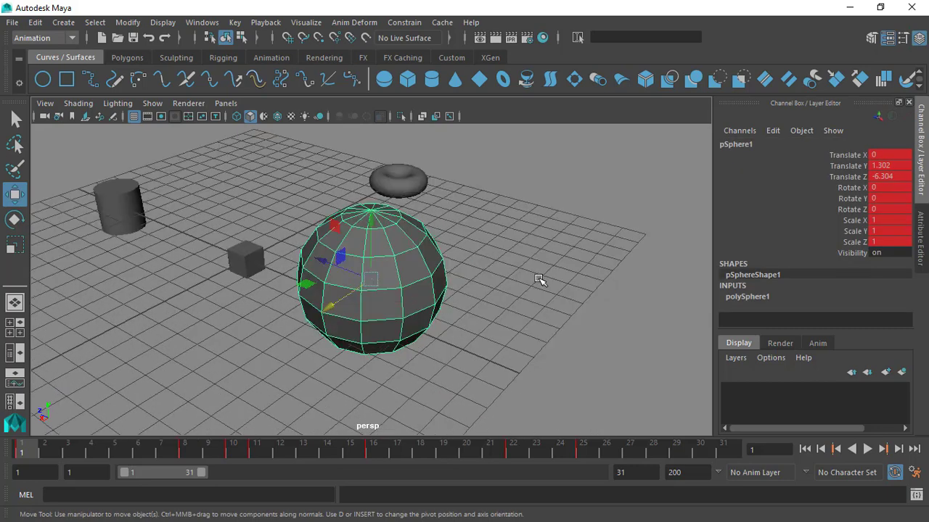
{"action": "left_click_drag", "start_coordinate": [477, 279], "coordinate": [409, 232], "text": "alt"}
{"action": "right_click_drag", "start_coordinate": [408, 232], "coordinate": [284, 205], "text": "alt"}
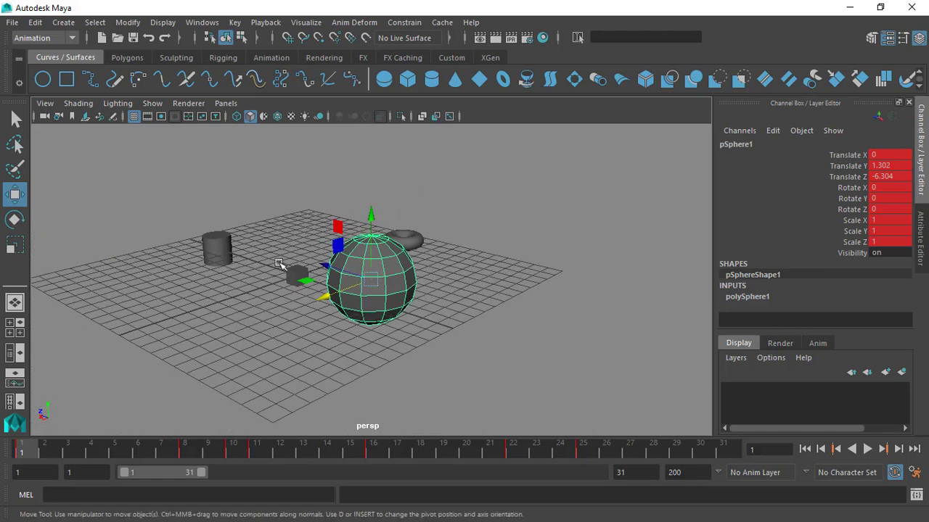
Select the polygon cylinder, frame it in the view, and pull the view back to the whole grid.
{"action": "left_click", "coordinate": [227, 251]}
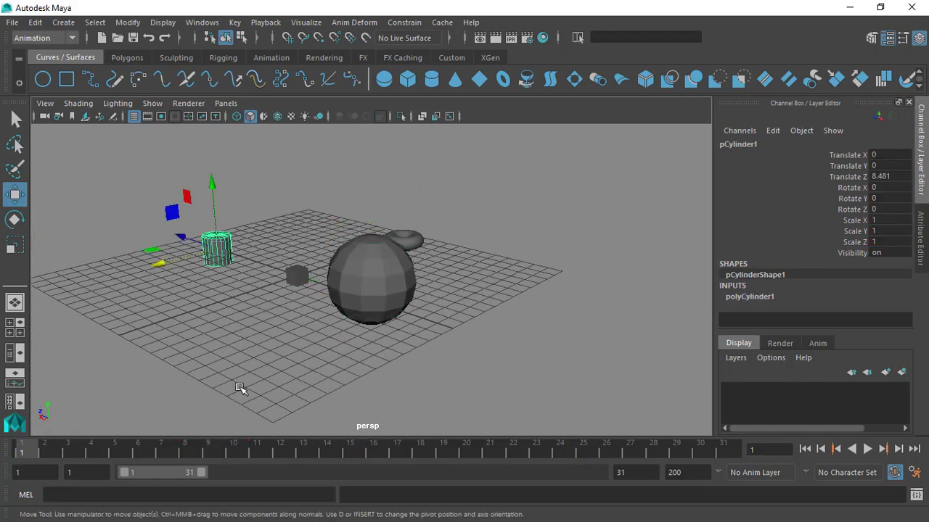
{"action": "key", "text": "f"}
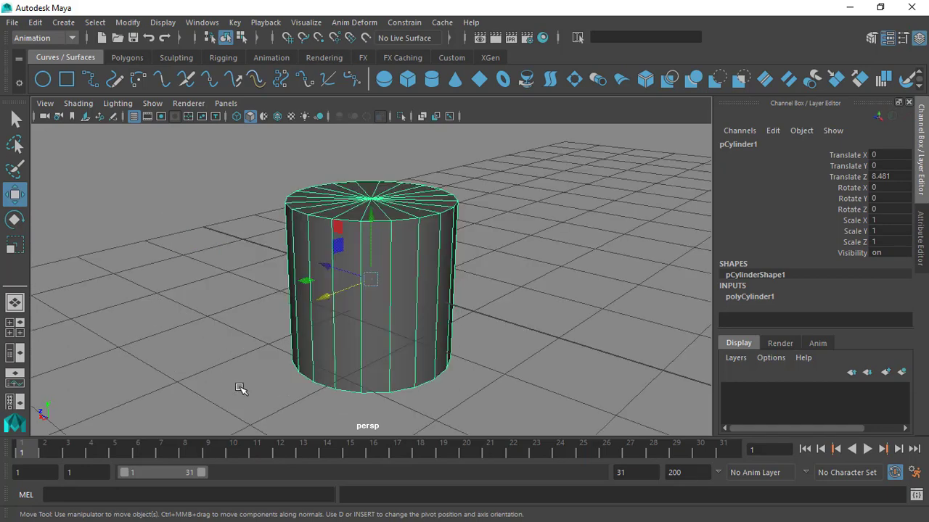
{"action": "left_click_drag", "start_coordinate": [491, 310], "coordinate": [493, 266], "text": "alt"}
{"action": "middle_click_drag", "start_coordinate": [492, 266], "coordinate": [478, 261], "text": "alt"}
{"action": "left_click_drag", "start_coordinate": [478, 262], "coordinate": [452, 290], "text": "alt"}
{"action": "scroll", "coordinate": [415, 295], "scroll_direction": "down", "scroll_amount": 5}
{"action": "middle_click_drag", "start_coordinate": [452, 290], "coordinate": [412, 291], "text": "alt"}
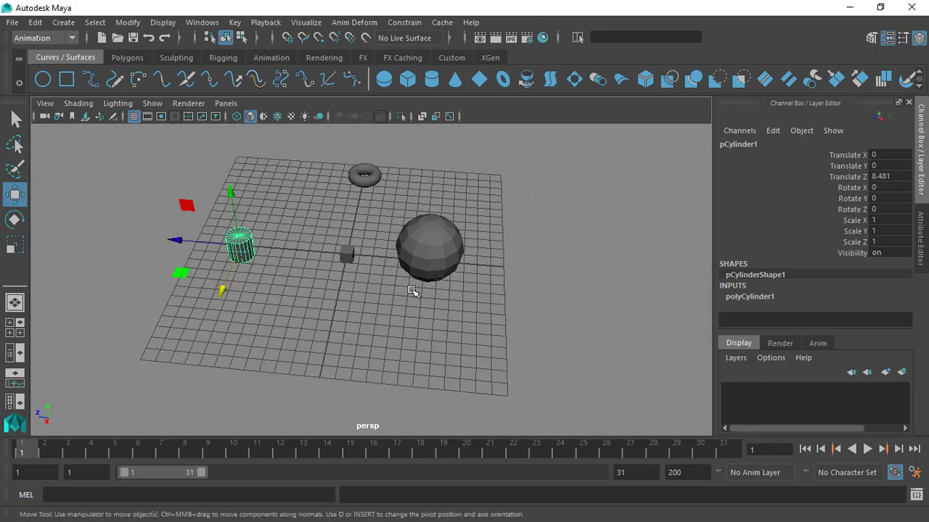